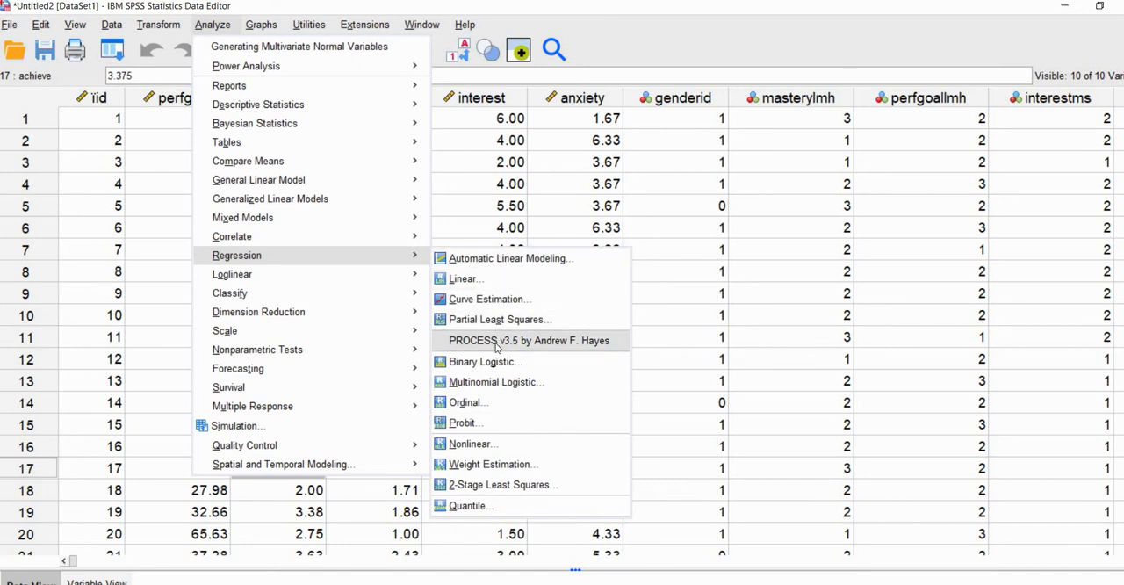
Set up a PROCESS v3.5 analysis with achieve as Y variable, mastery as X variable and interest as mediator
left_click(497, 342)
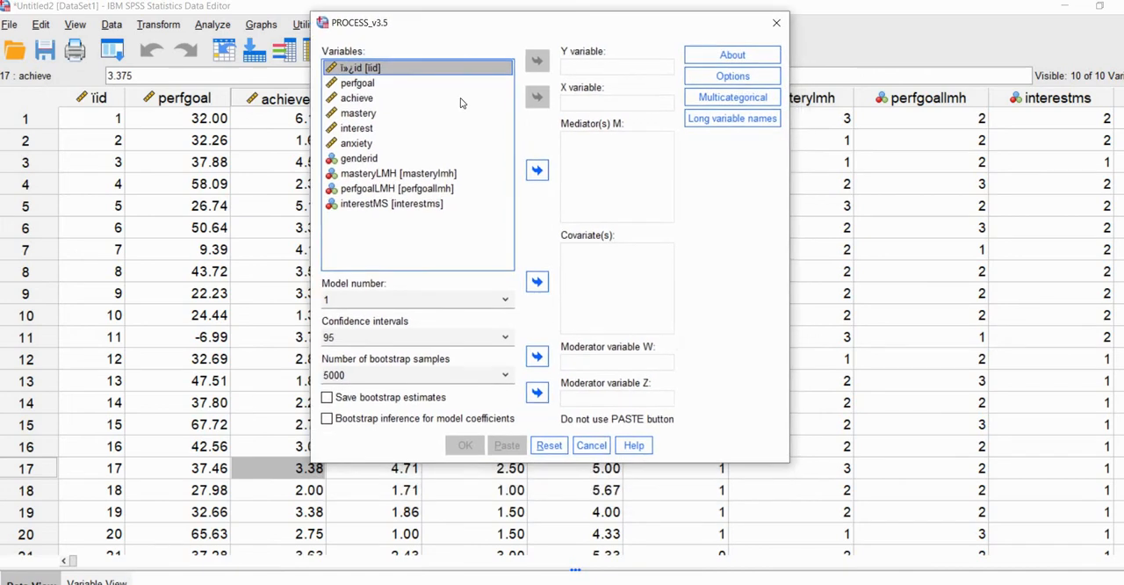
left_click(415, 117)
left_click(594, 78)
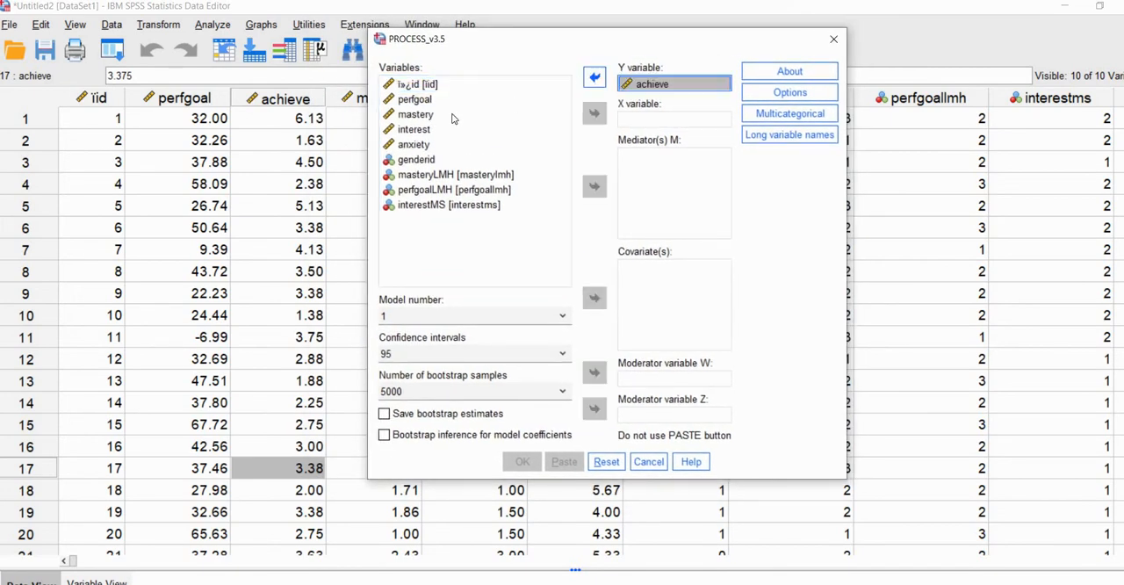
left_click(430, 119)
left_click(594, 114)
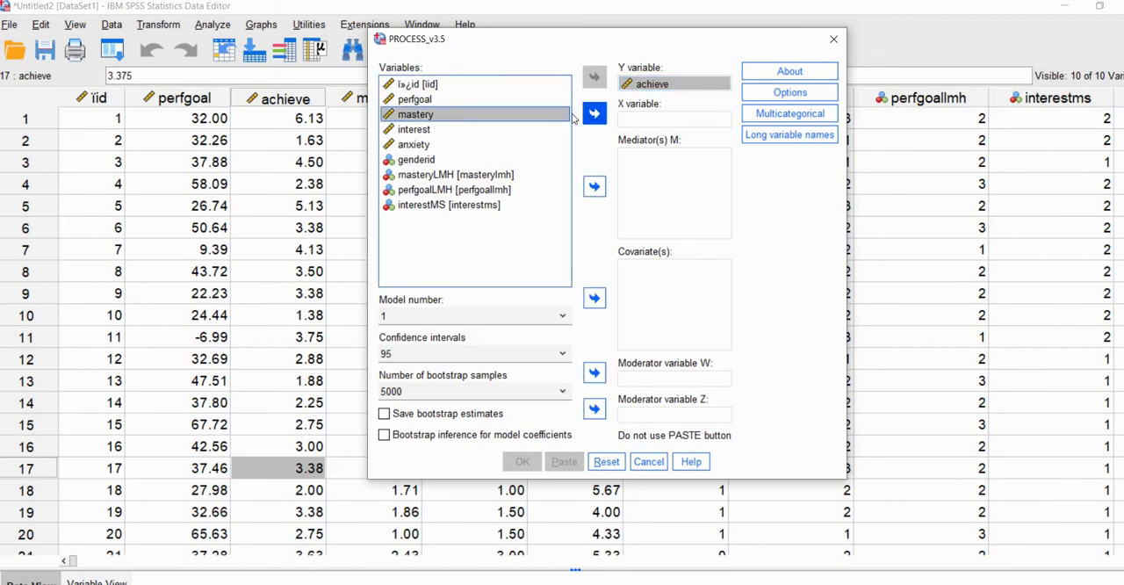
left_click(430, 118)
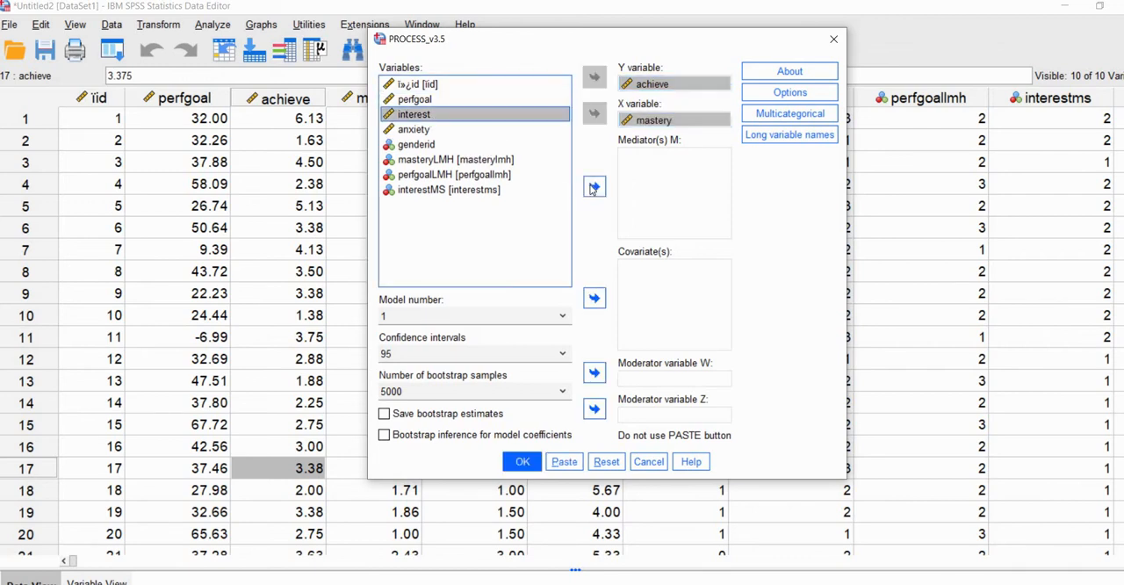
left_click(593, 185)
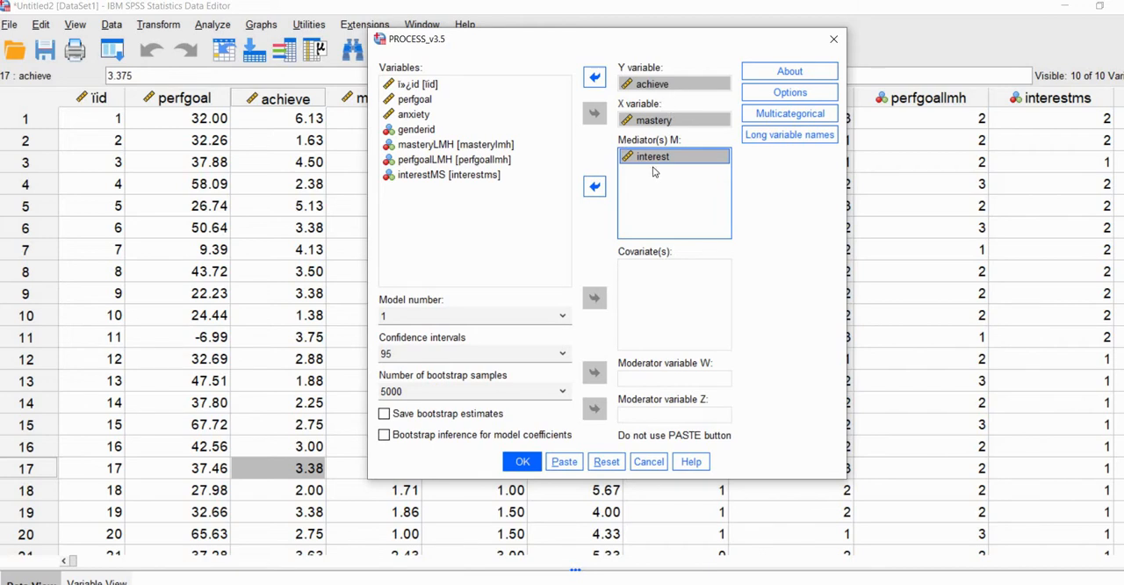
Choose model number 4 with 95 confidence intervals and 1000 bootstrap samples, and run the PROCESS analysis
left_click(474, 317)
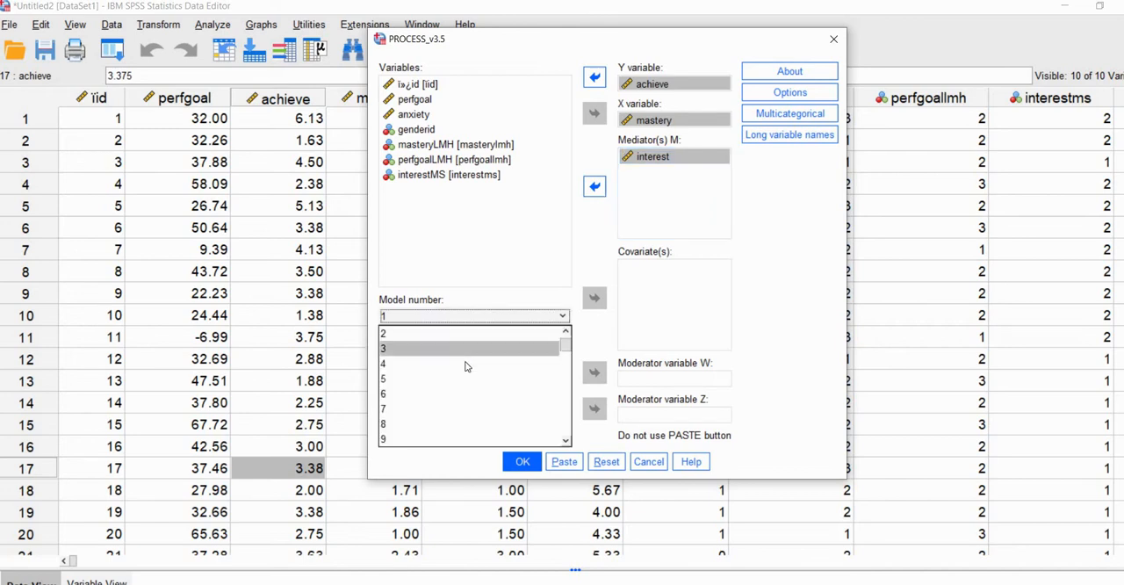
left_click(418, 374)
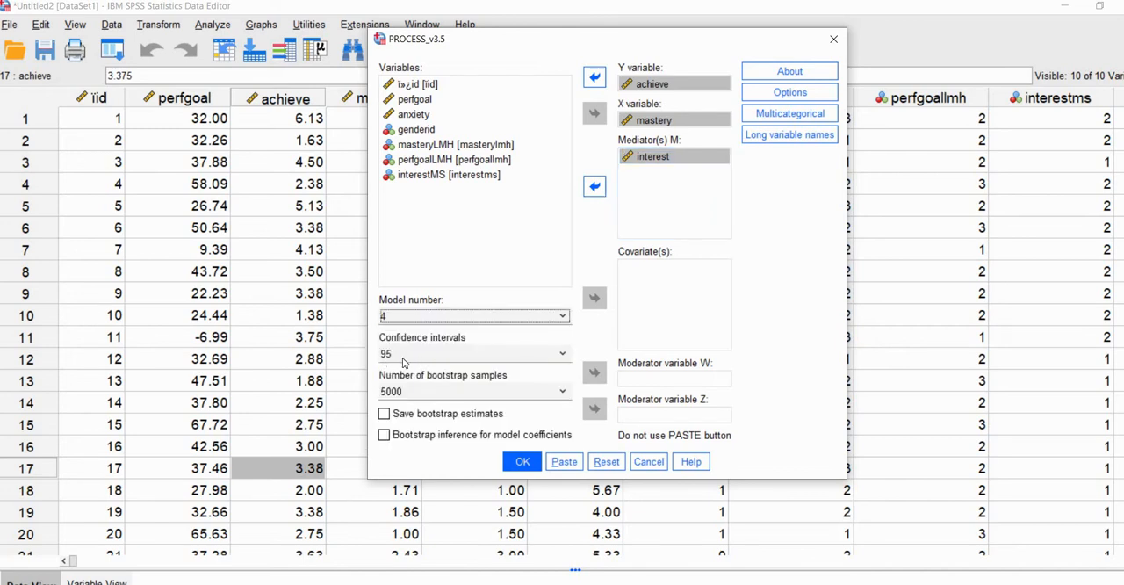
left_click(435, 357)
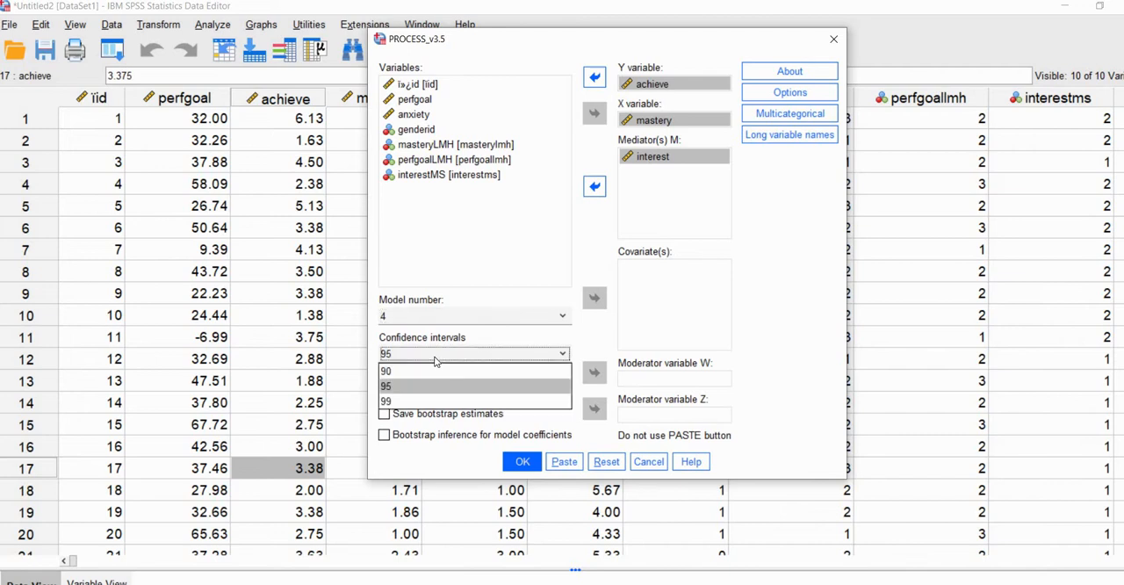
left_click(439, 385)
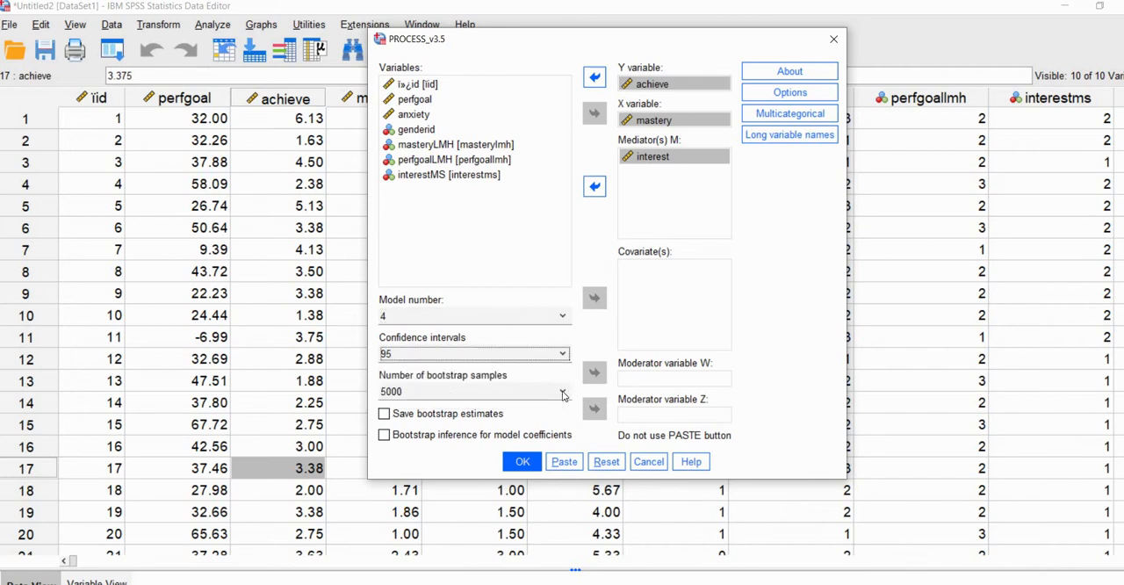
left_click(563, 394)
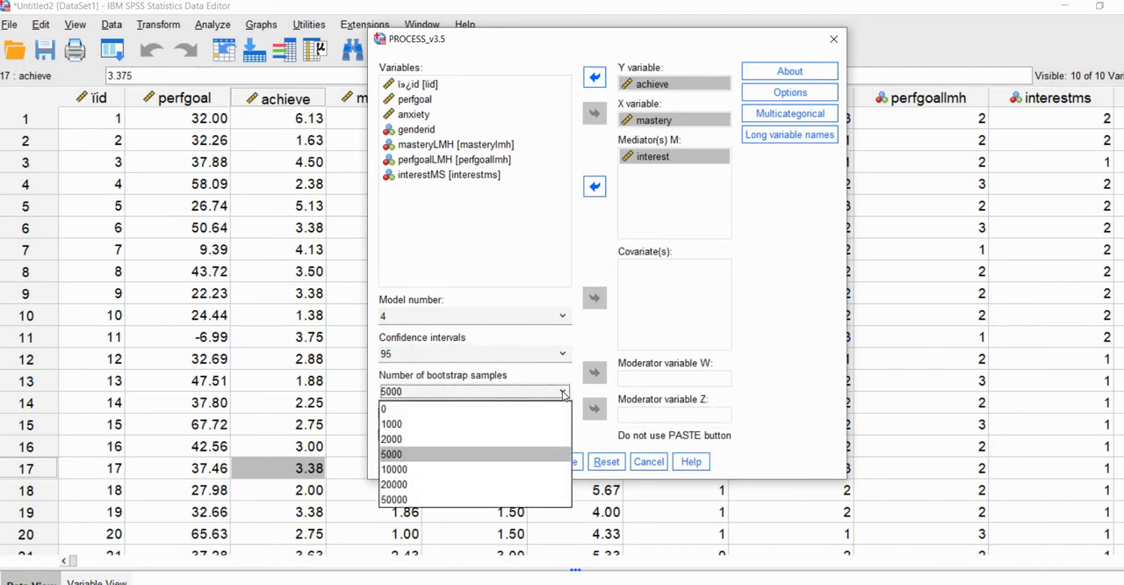
left_click(563, 394)
left_click(563, 391)
left_click(485, 423)
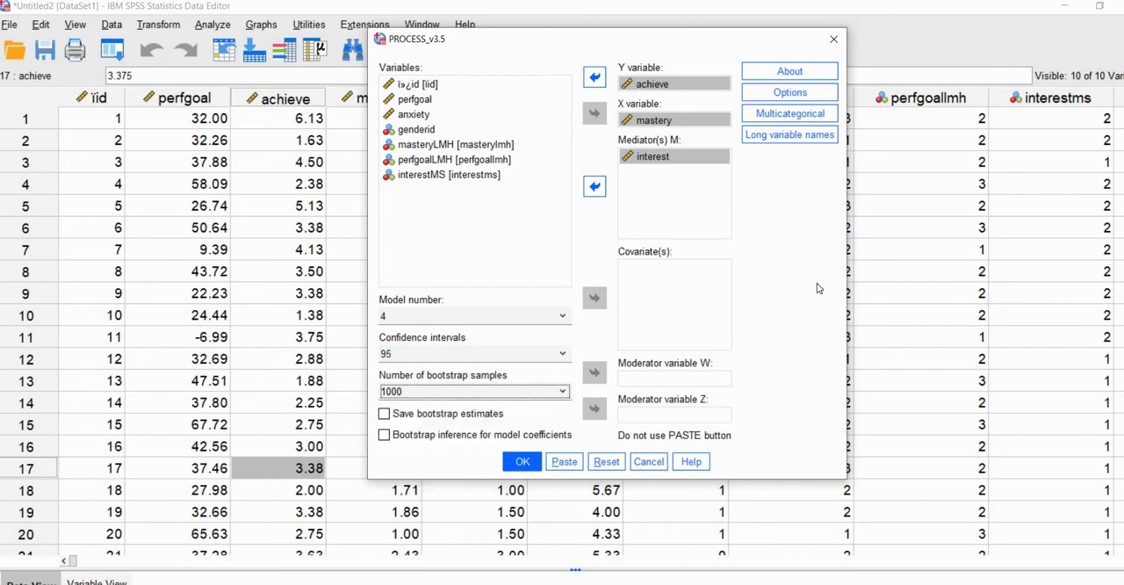
left_click_drag(665, 47, 674, 66)
left_click(533, 480)
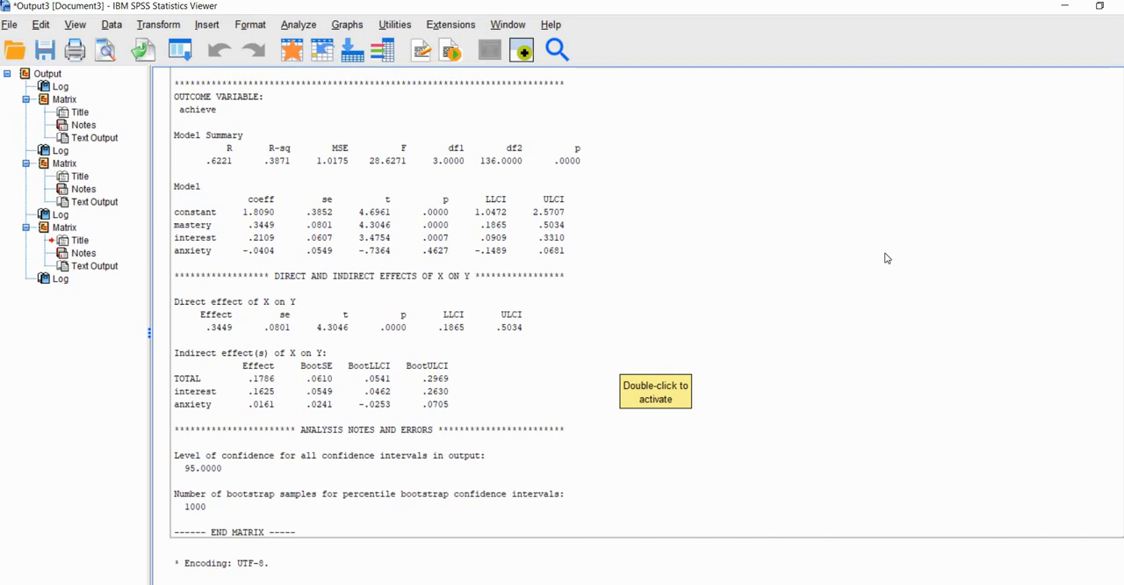
Examine the interest and achieve outcome models in the new output for R-squared, predictor coefficients and p-values
scroll(885, 258, "down", 5)
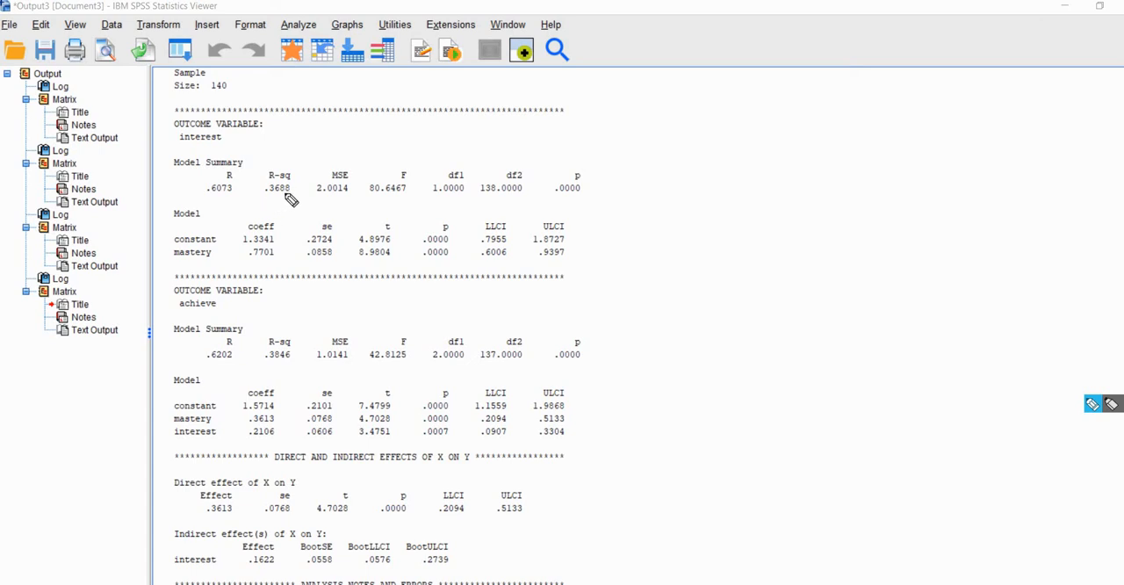
left_click_drag(288, 192, 264, 199)
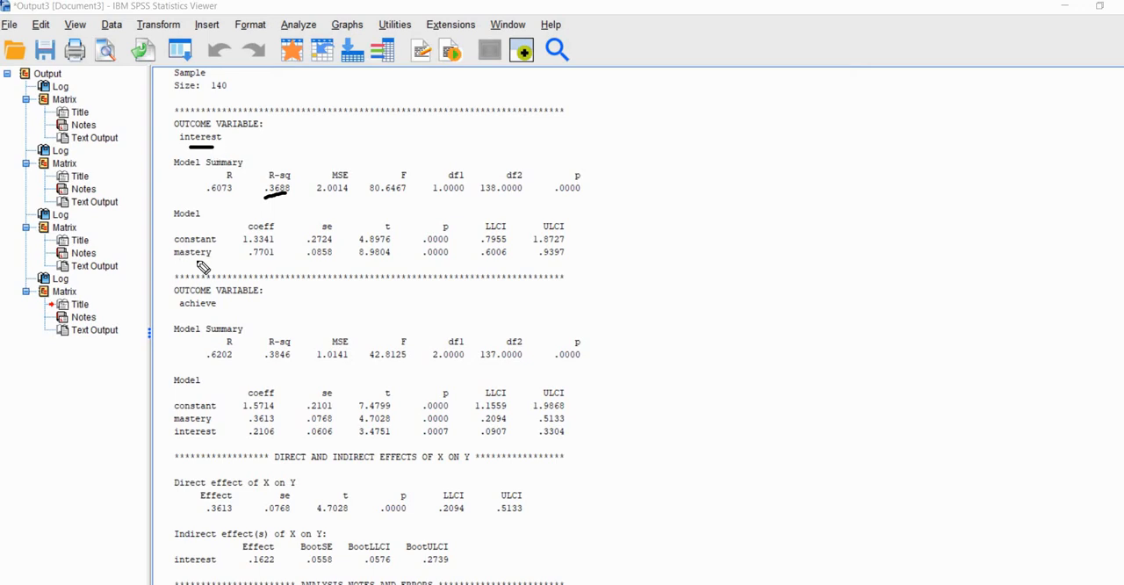
left_click_drag(174, 260, 273, 262)
left_click_drag(440, 265, 425, 265)
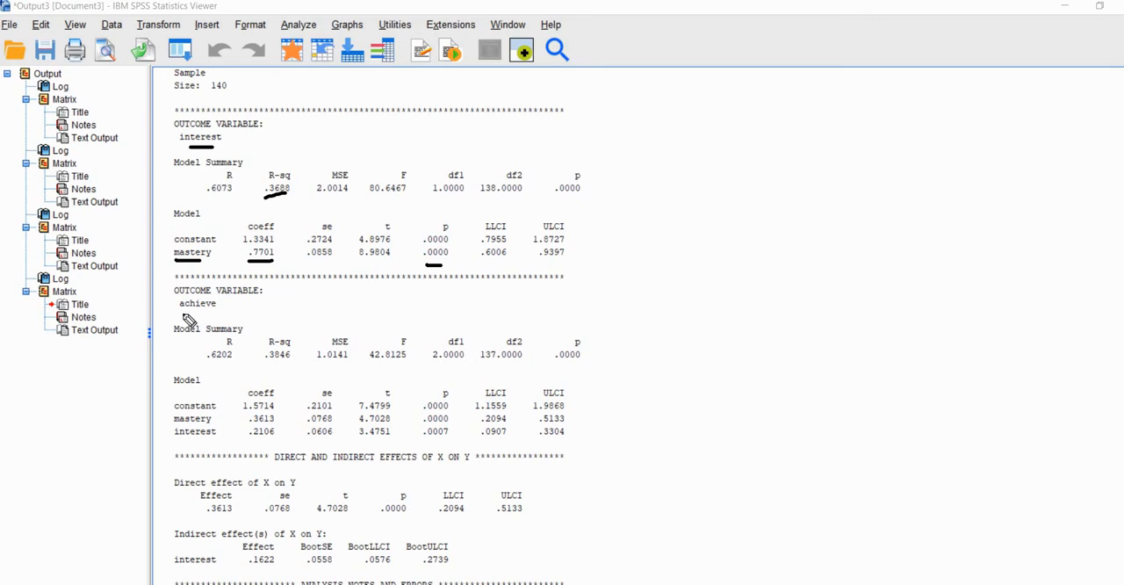
left_click_drag(181, 313, 211, 313)
left_click_drag(184, 422, 214, 442)
left_click_drag(254, 428, 274, 426)
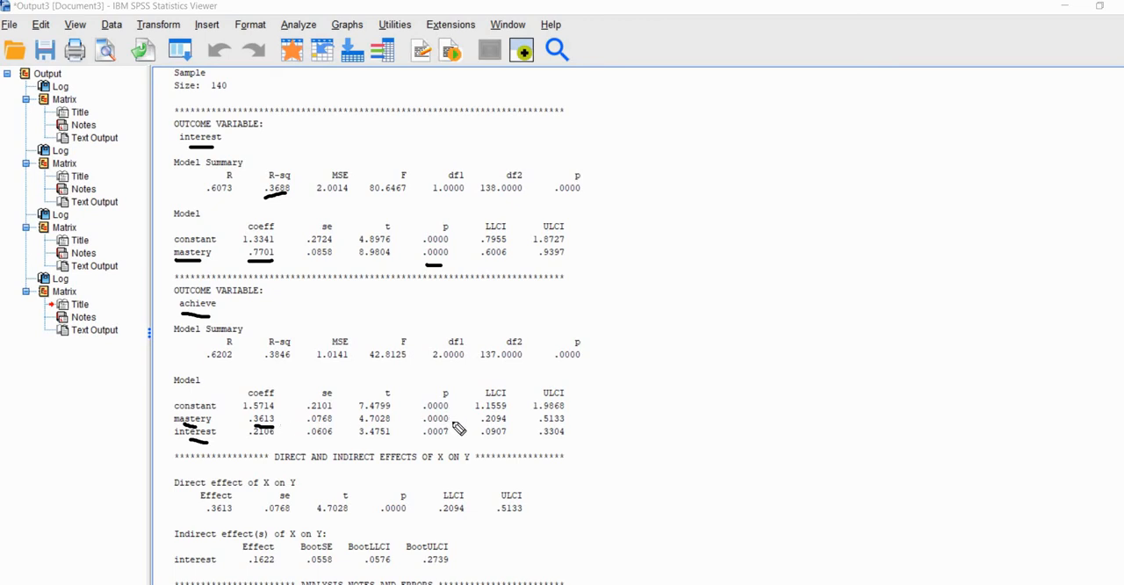
left_click_drag(451, 422, 457, 418)
left_click_drag(267, 440, 254, 440)
left_click(311, 441)
left_click_drag(267, 368, 281, 367)
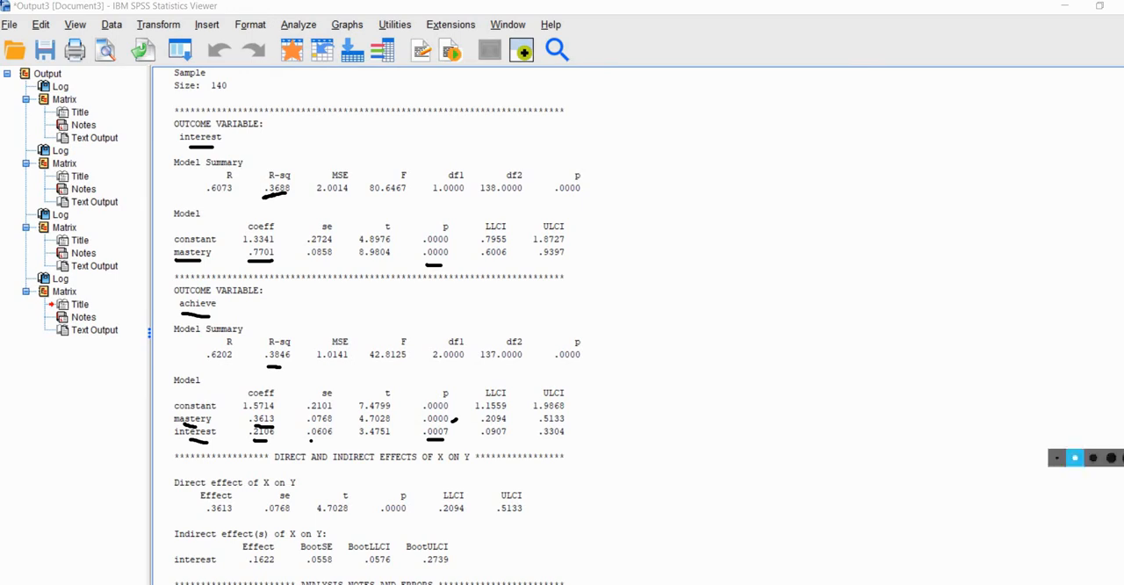
Examine the indirect effect of mastery through interest, its two component path coefficients and its bootstrap confidence limits
scroll(1094, 388, "down", 3)
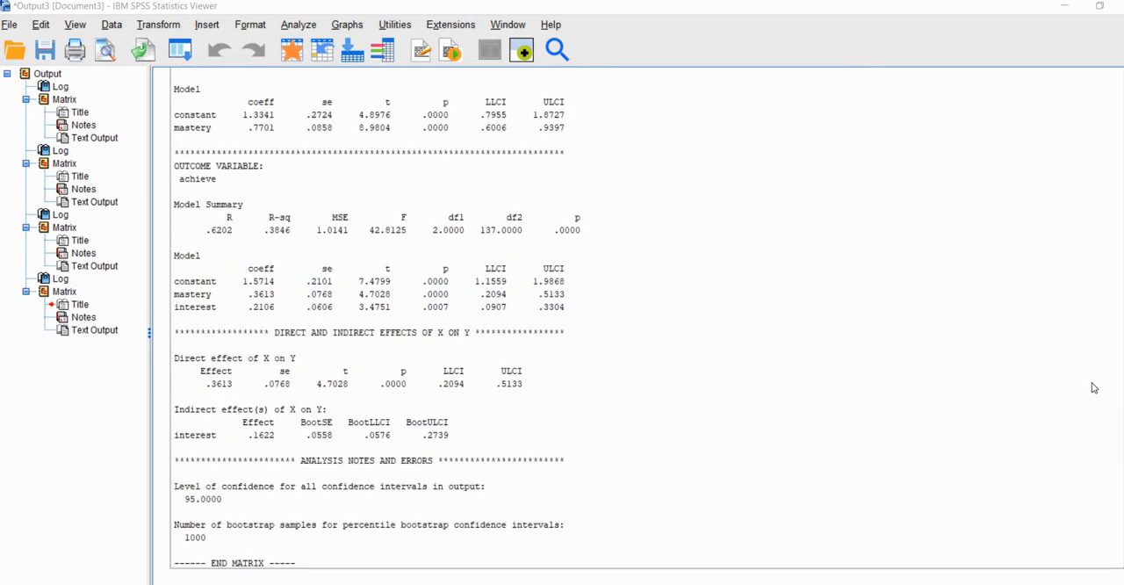
left_click(1093, 404)
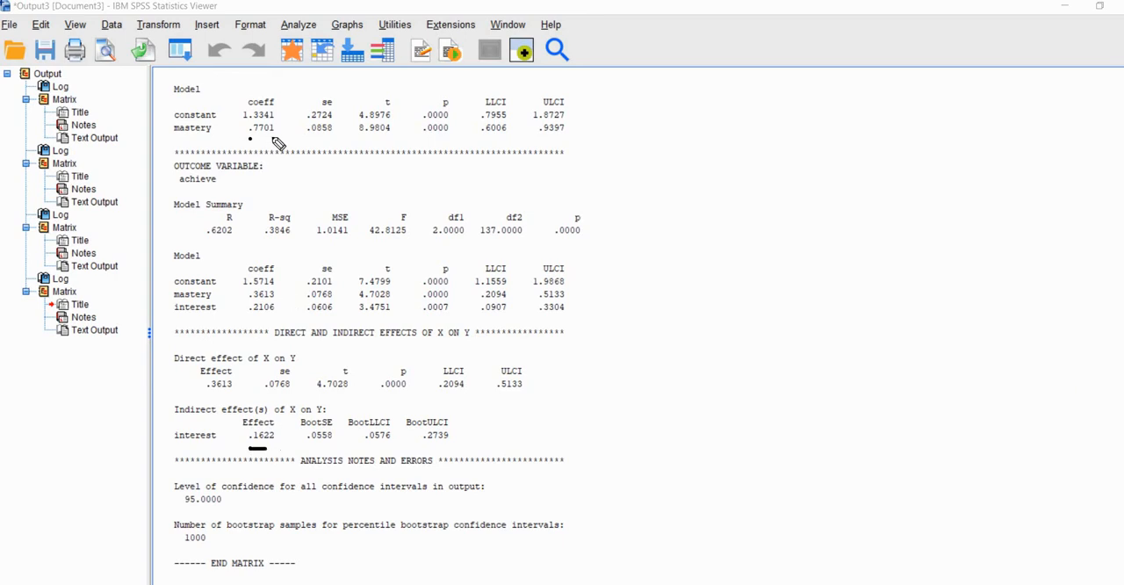
left_click_drag(251, 137, 273, 137)
left_click_drag(268, 313, 248, 320)
left_click_drag(248, 448, 272, 447)
left_click_drag(365, 450, 446, 450)
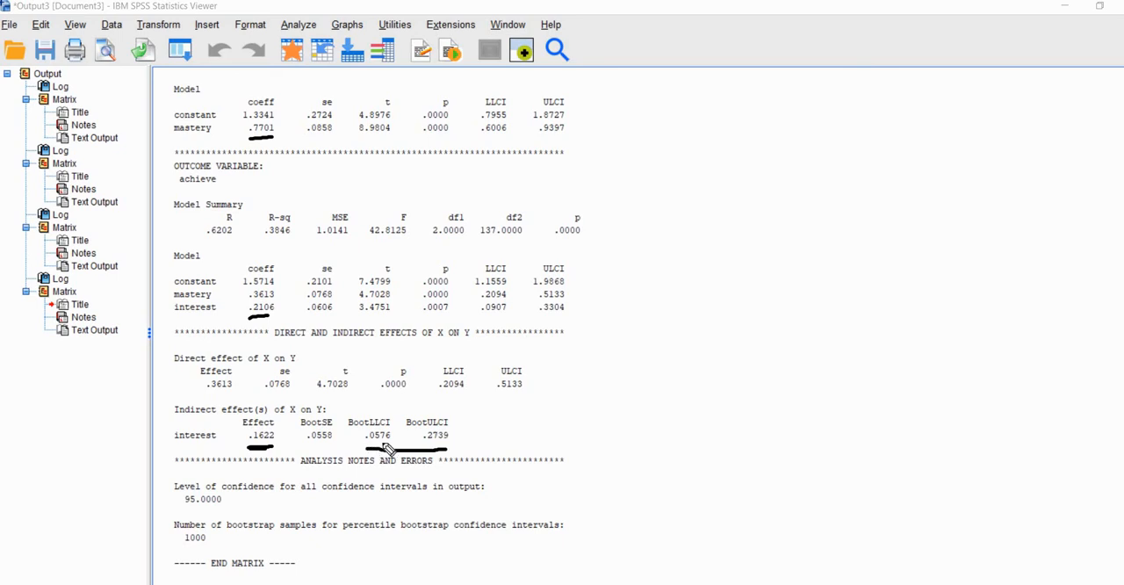
left_click_drag(366, 447, 439, 444)
key("Escape")
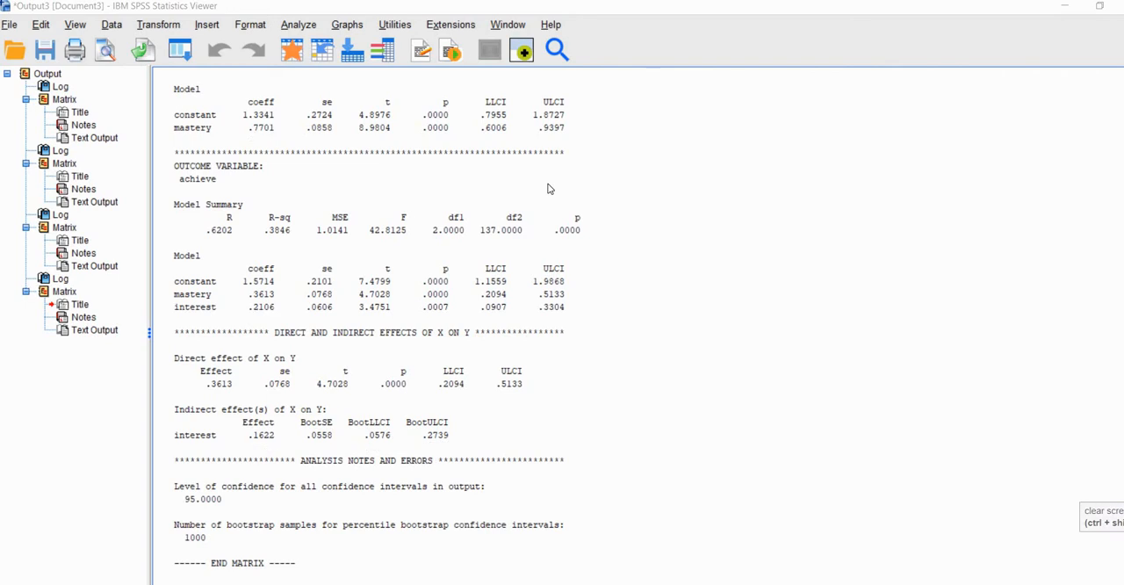
Reopen the PROCESS v3.5 analysis, add anxiety as a second mediator alongside interest, and run it
left_click(296, 27)
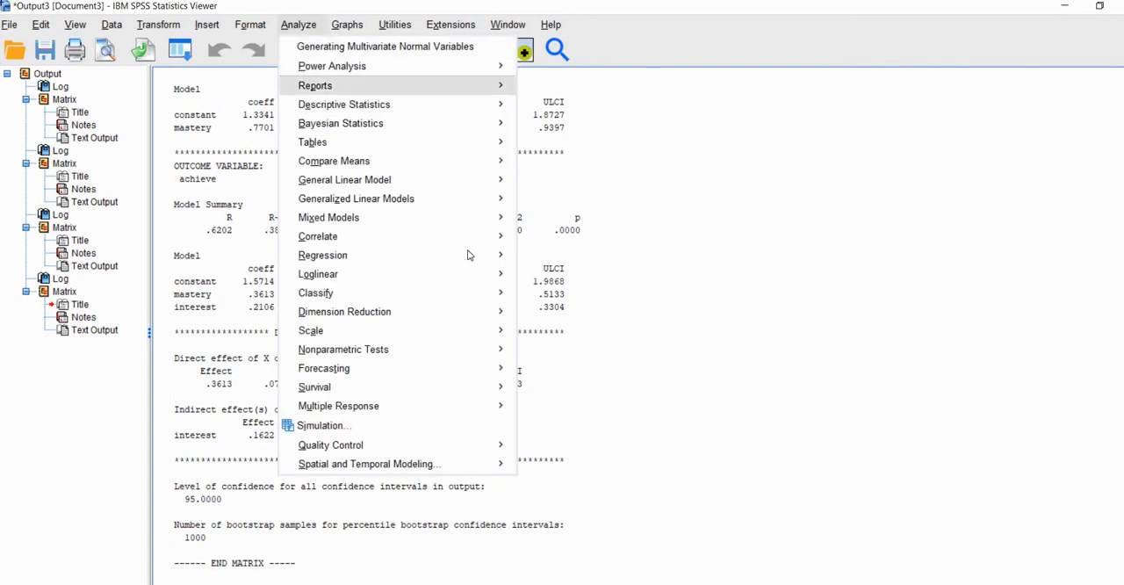
mouse_move(474, 255)
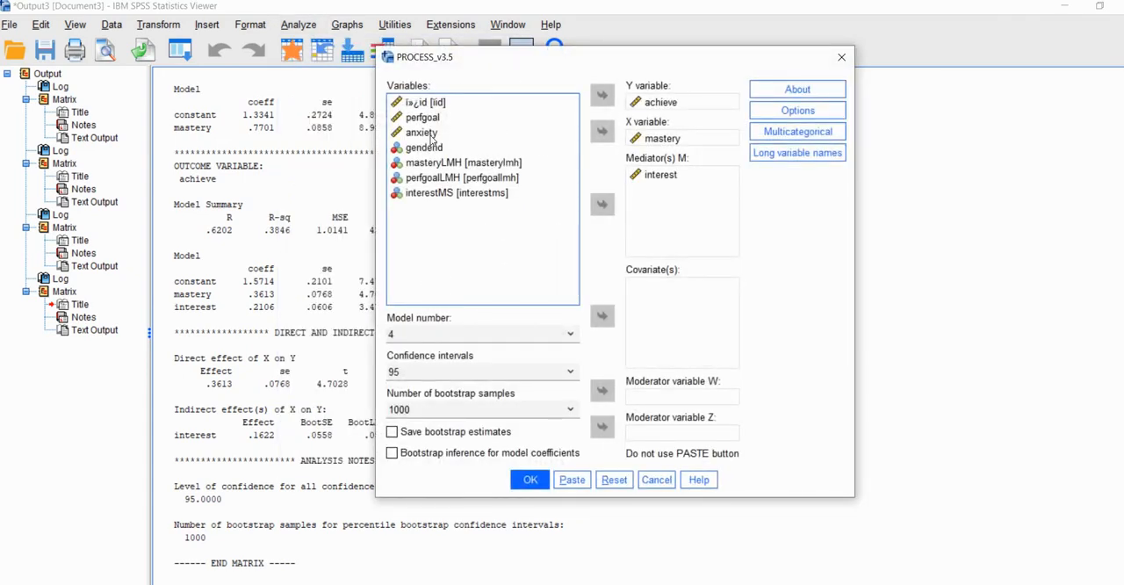
left_click(426, 132)
left_click(602, 204)
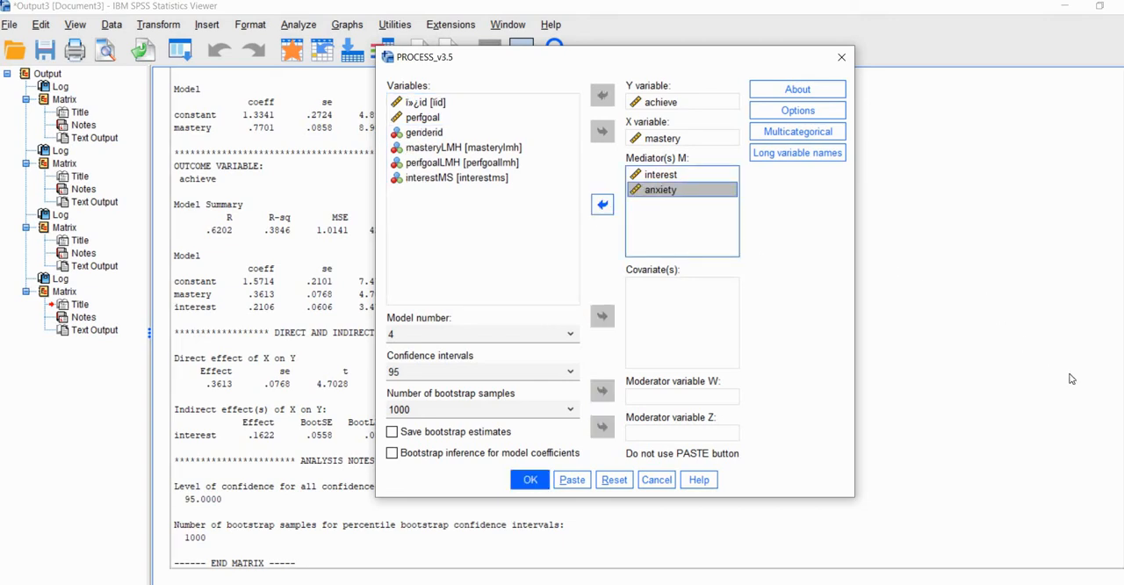
left_click(1114, 402)
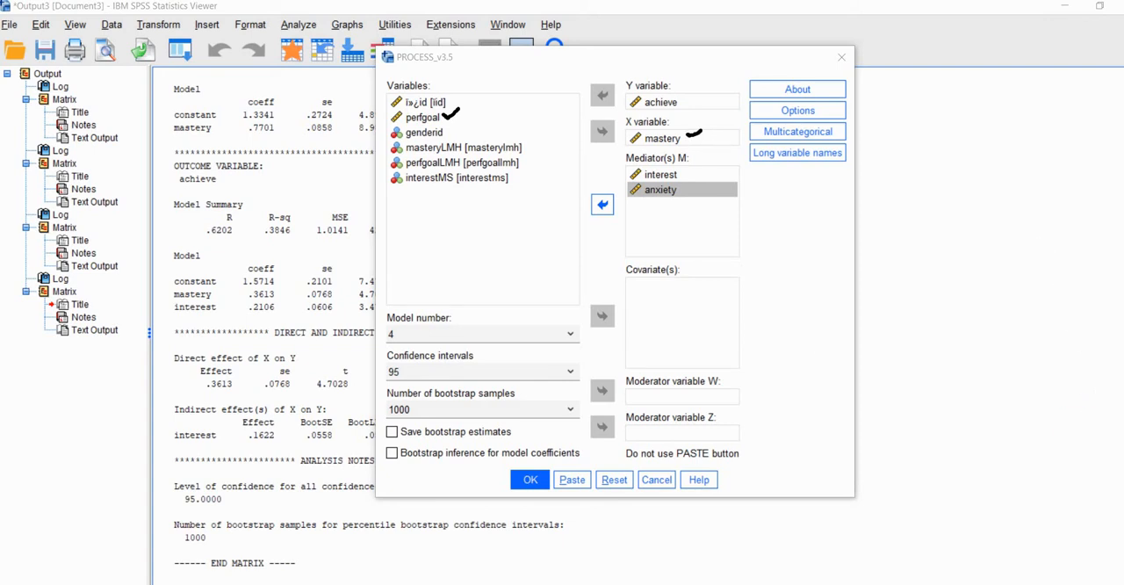
left_click(534, 482)
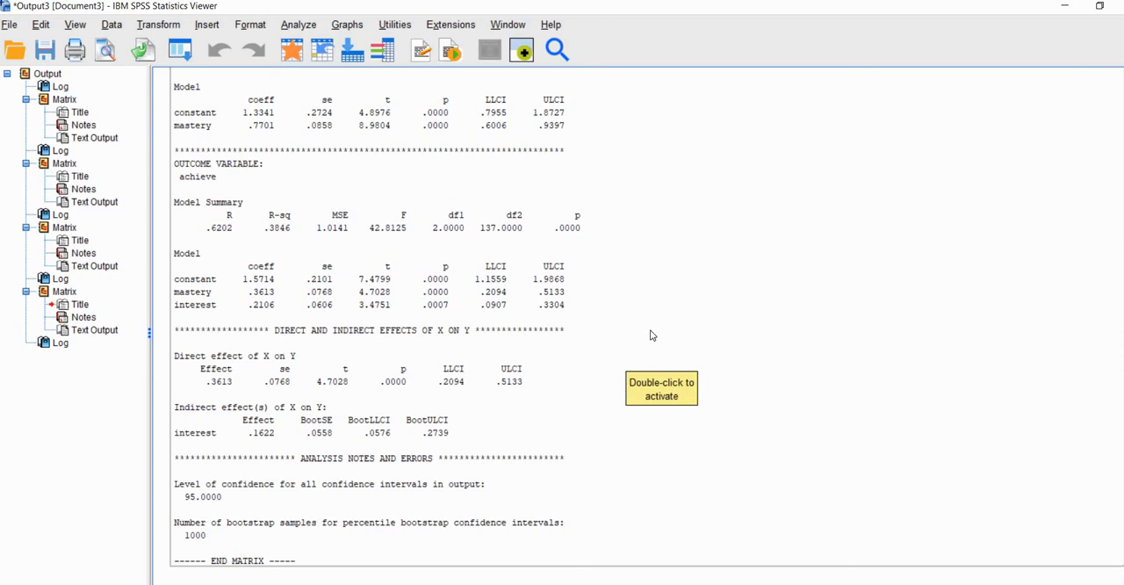
Examine the interest outcome model in the two-mediator output for mastery's coefficient and p-value
scroll(650, 334, "down", 5)
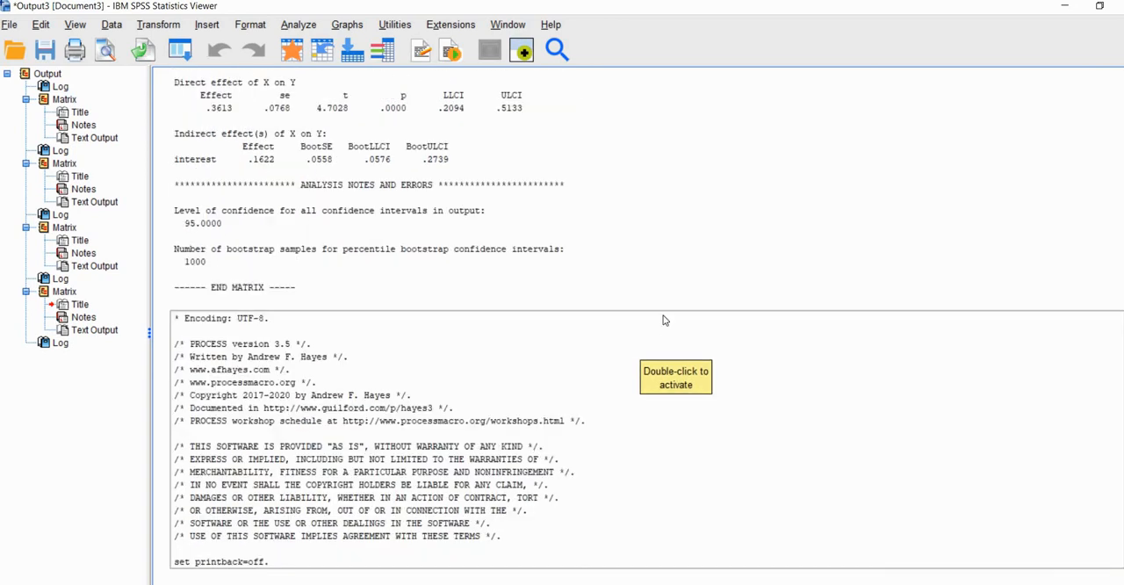
scroll(664, 320, "down", 3)
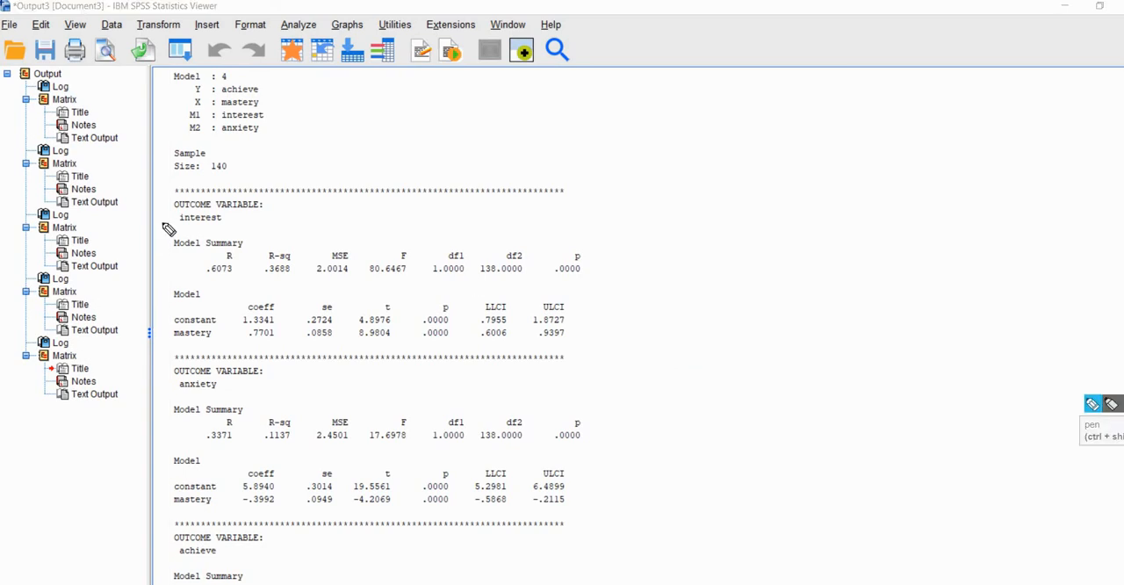
left_click_drag(182, 223, 219, 226)
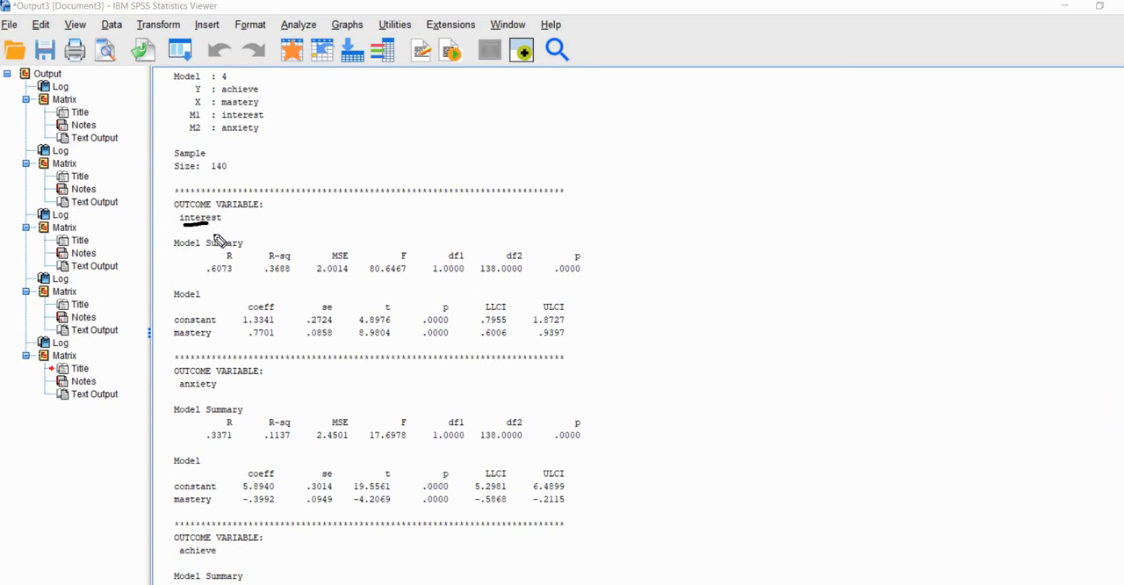
left_click(179, 345)
left_click_drag(250, 344, 274, 344)
left_click_drag(422, 345, 453, 344)
left_click(1093, 402)
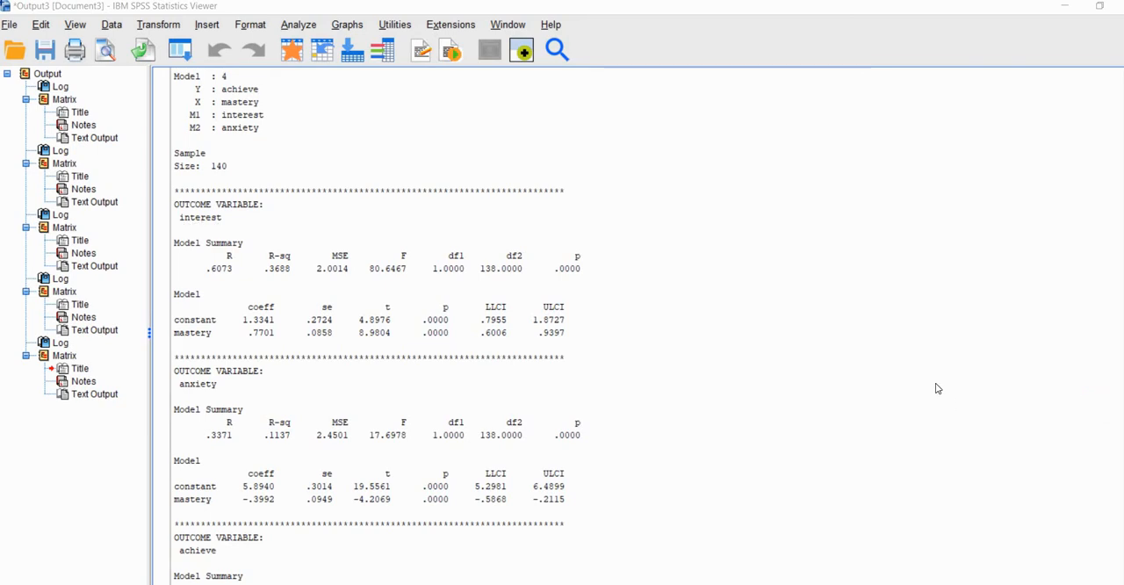
Examine the anxiety and achieve outcome models for the coefficients and p-values of mastery, interest and anxiety
scroll(937, 388, "down", 5)
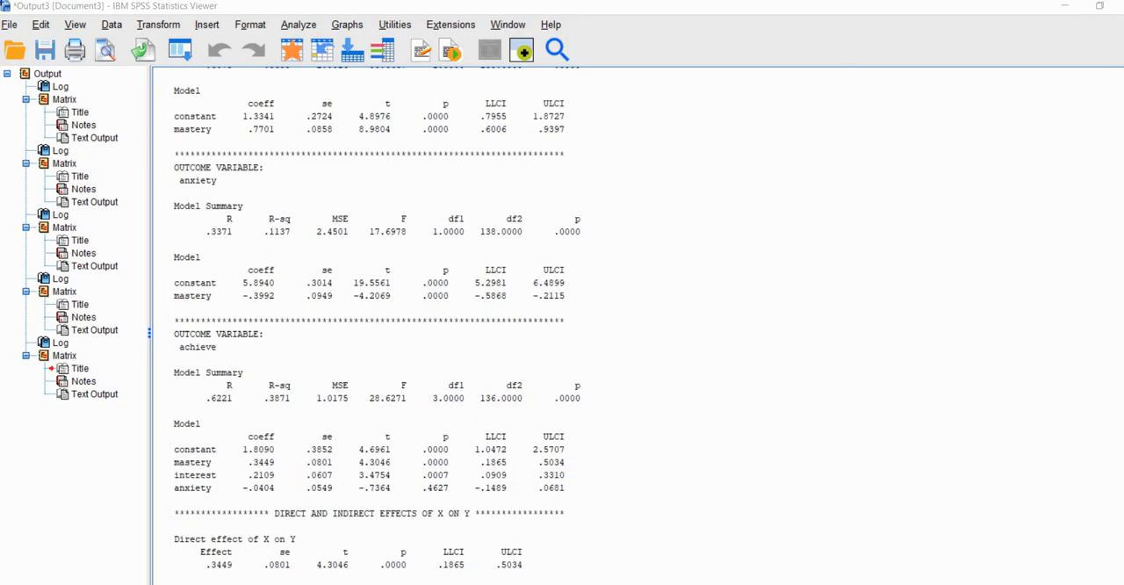
left_click(1093, 403)
left_click_drag(249, 304, 271, 305)
left_click_drag(183, 187, 204, 187)
left_click_drag(185, 359, 215, 360)
left_click_drag(161, 462, 169, 486)
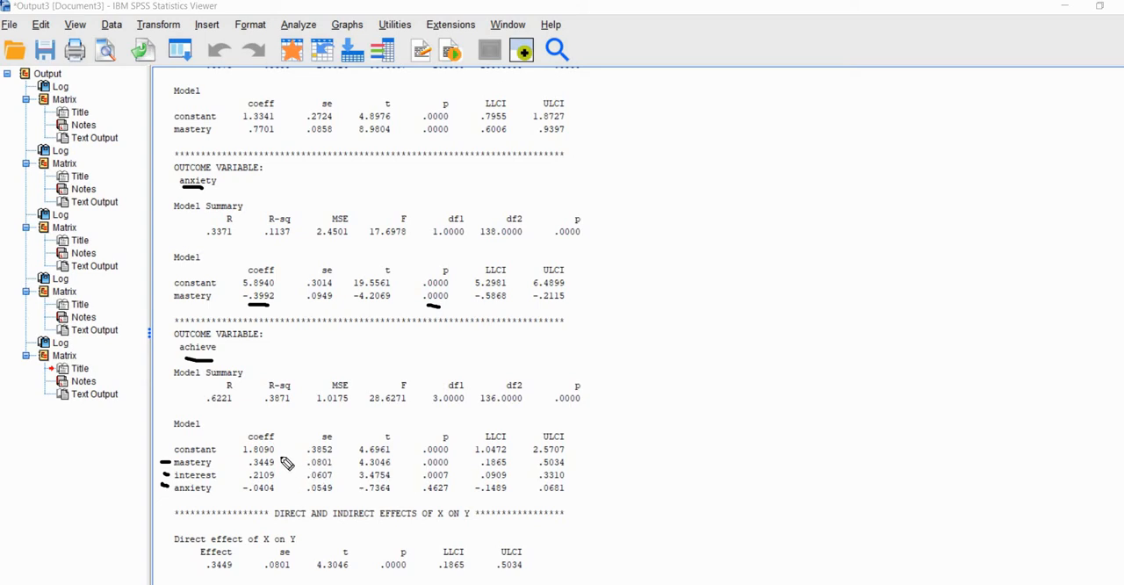
left_click_drag(282, 457, 281, 472)
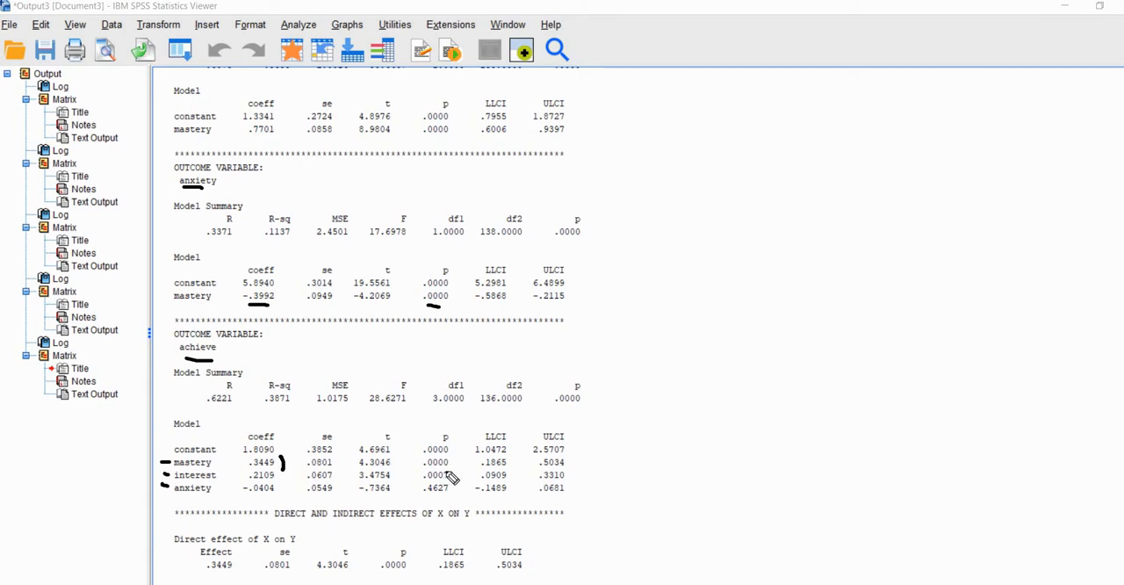
left_click_drag(453, 456, 454, 471)
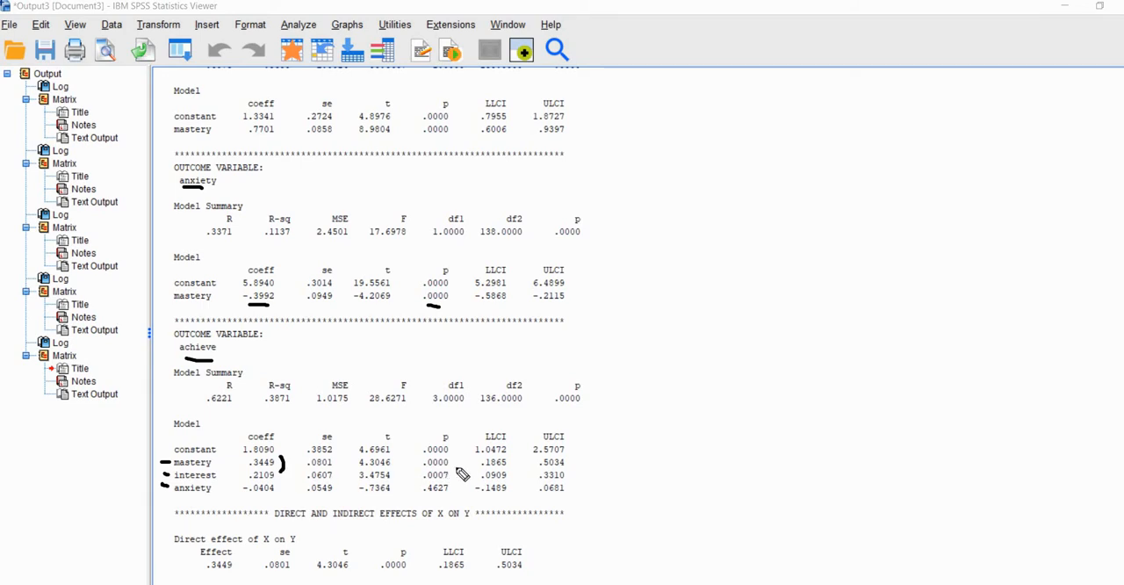
left_click(278, 487)
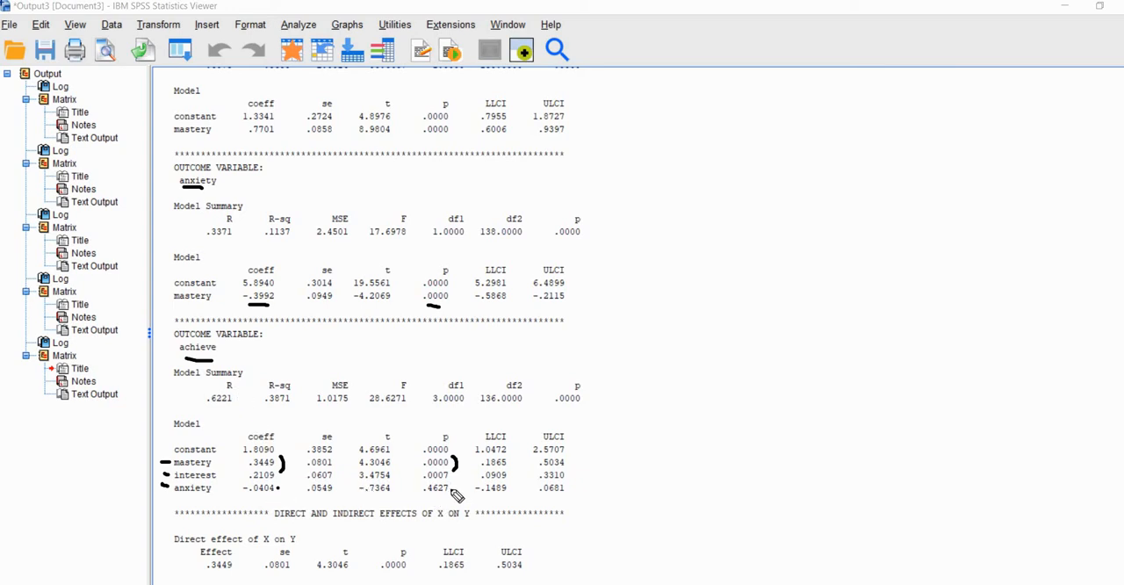
left_click_drag(450, 489, 459, 490)
Examine the specific indirect effects of mastery through interest and anxiety, including their bootstrap confidence limits
scroll(865, 439, "down", 5)
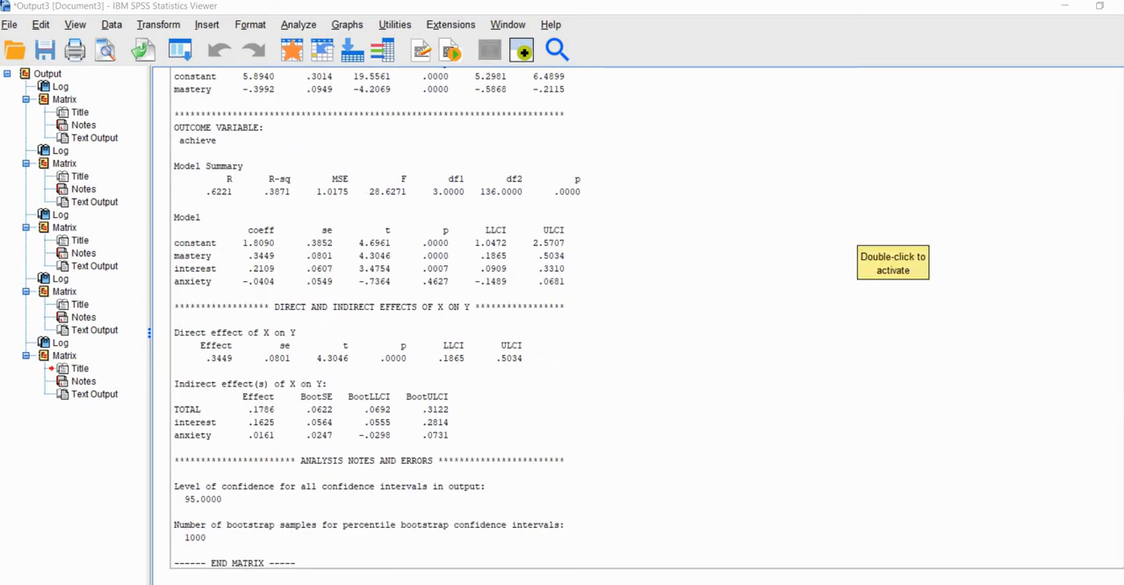
key("alt+d")
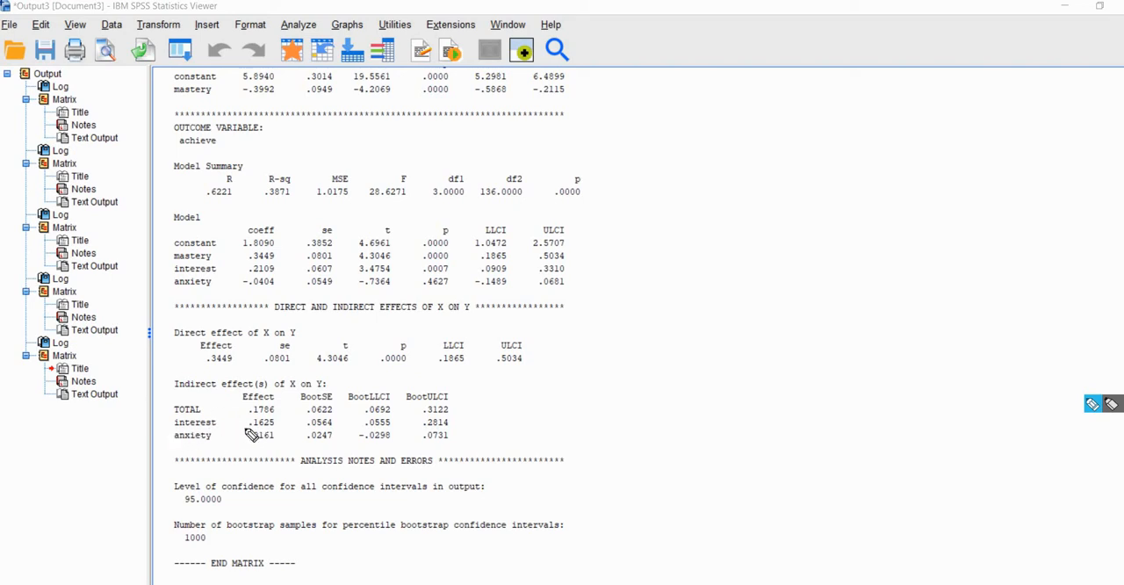
left_click_drag(252, 429, 271, 430)
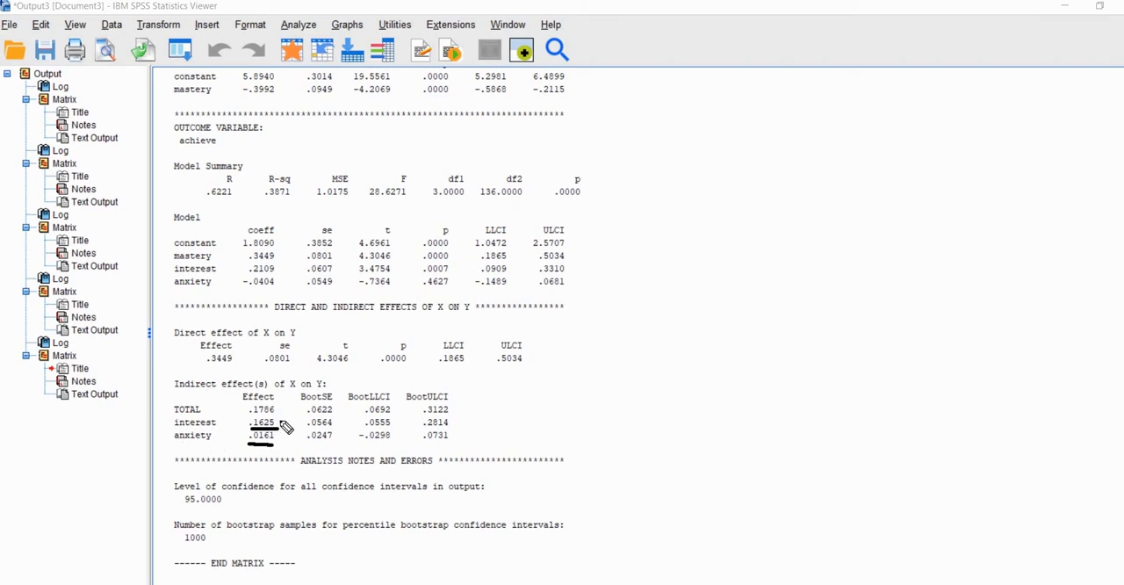
left_click(280, 422)
left_click(280, 434)
left_click(460, 432)
left_click_drag(381, 447, 437, 445)
mouse_move(249, 421)
left_mouse_down()
mouse_move(236, 432)
mouse_move(248, 447)
left_mouse_up()
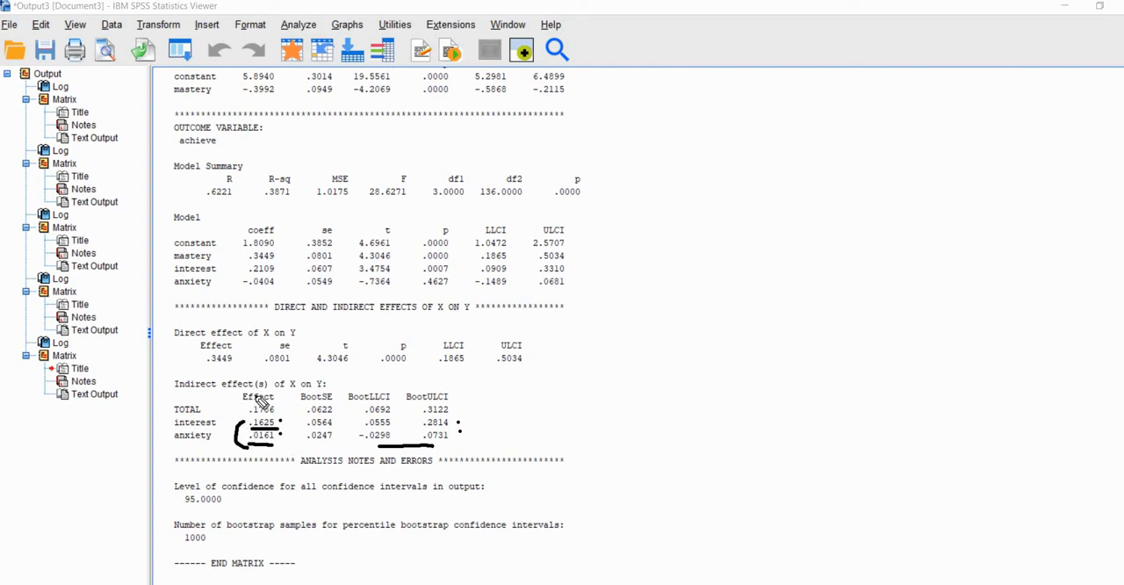
Examine the total indirect effect of mastery on achieve and its bootstrap confidence limits
left_click_drag(236, 404, 257, 396)
left_click_drag(454, 407, 479, 400)
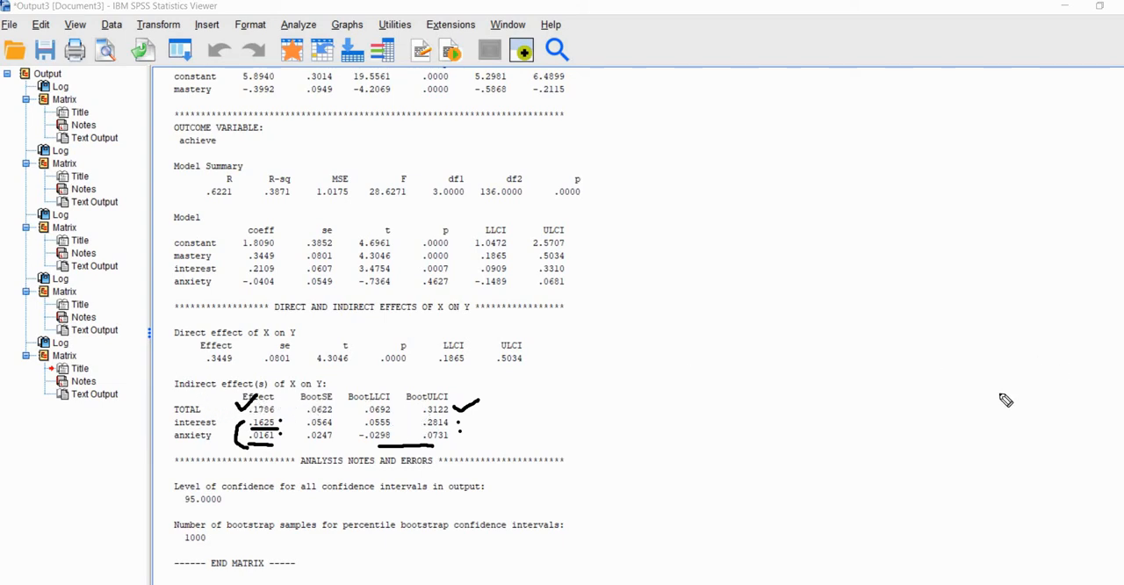
left_click_drag(370, 418, 441, 418)
left_click(737, 406)
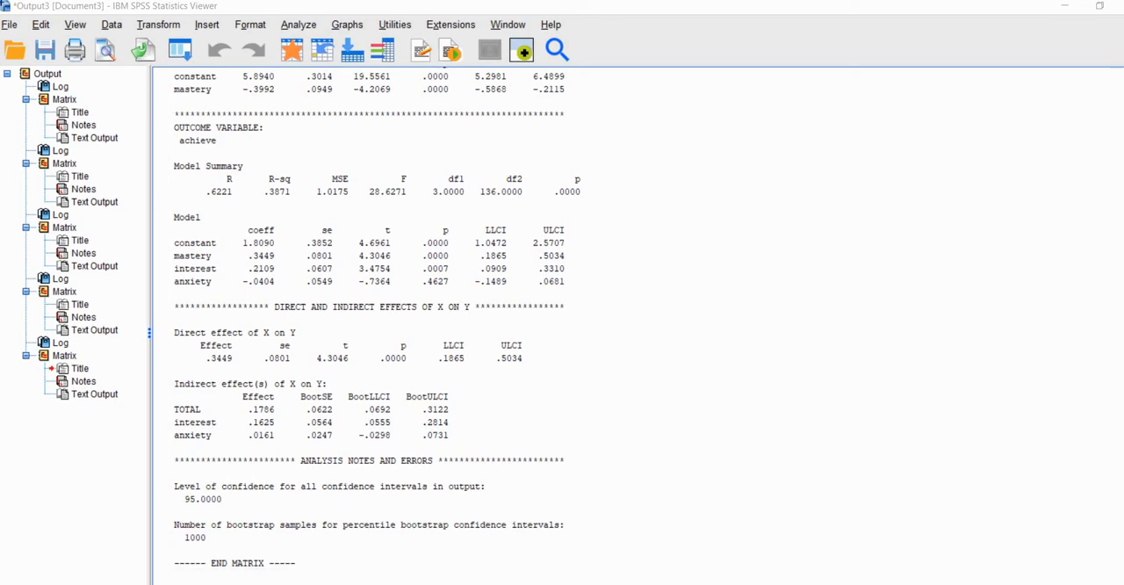
Switch to Stata, open a new do-file beside the results, and leave two blank lines at its start
left_click(263, 583)
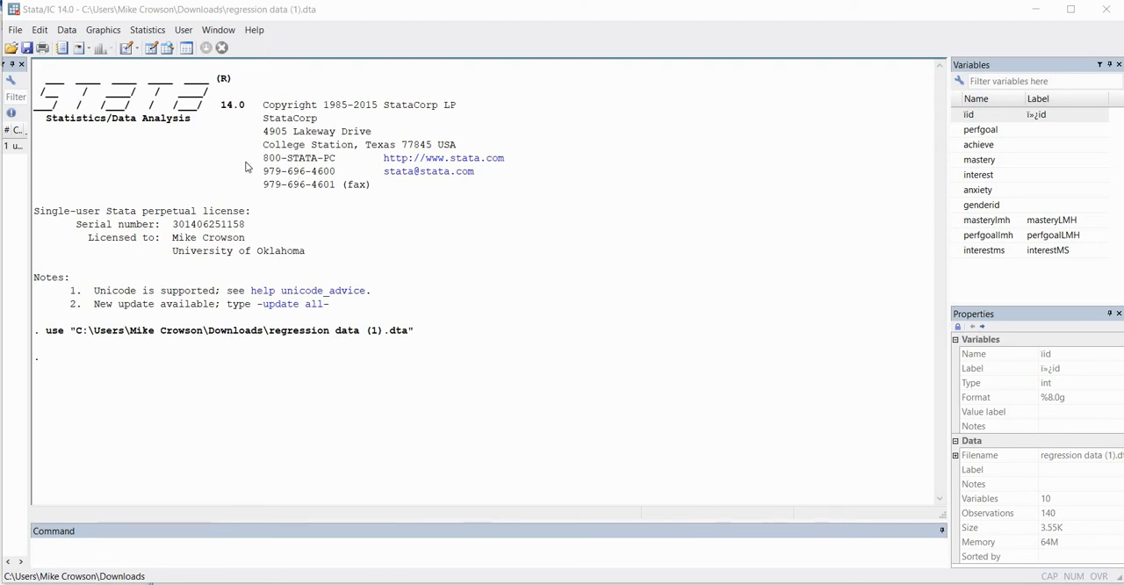
left_click(128, 49)
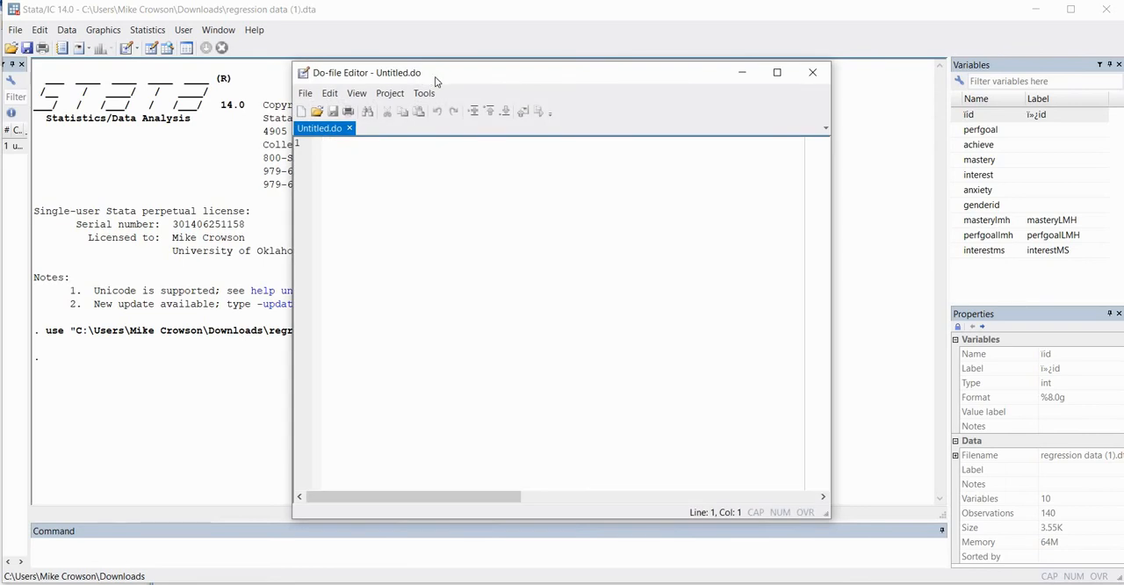
left_click_drag(556, 75, 683, 85)
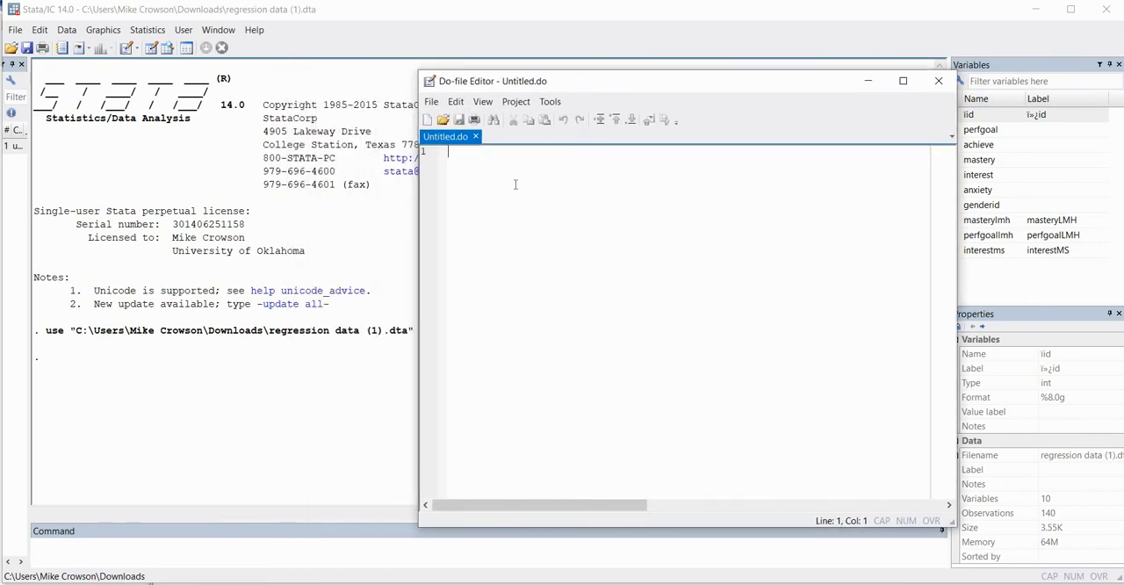
key("Return")
key("Return")
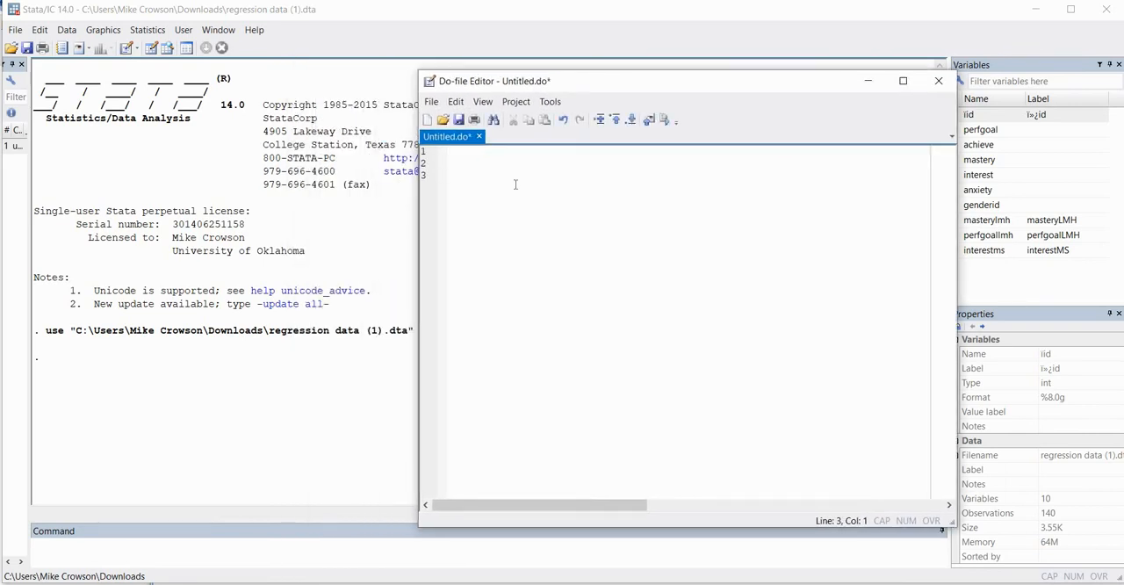
Start a sem command on line 3 of the do-file with the path (interest<-mastery)
type("sem (interest<")
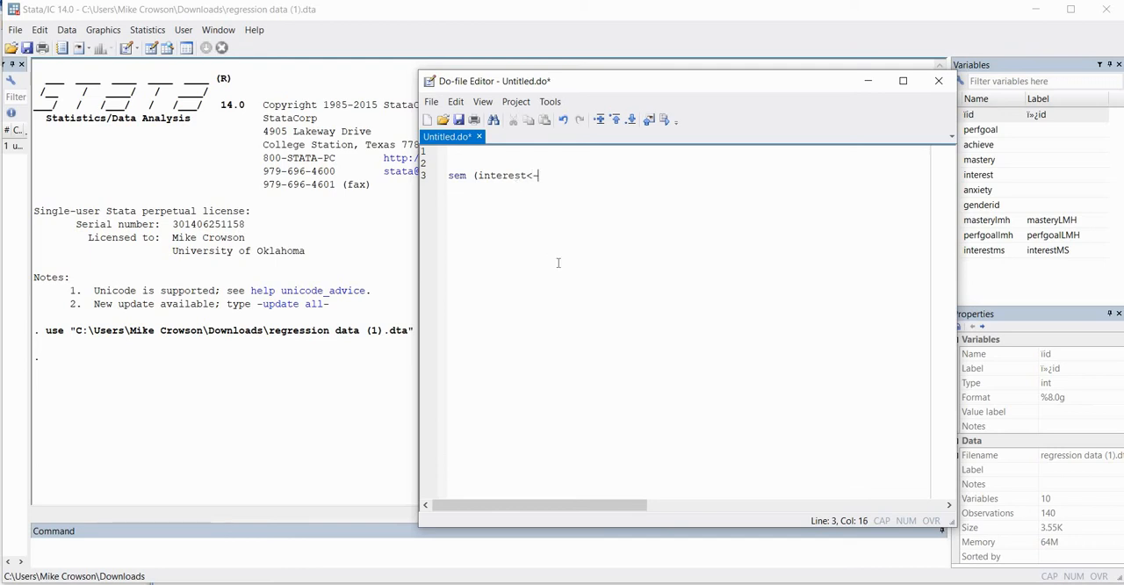
type("-mastery)(")
Add the outcome equation (achieve<-mastery interest) to the sem command
type("ach")
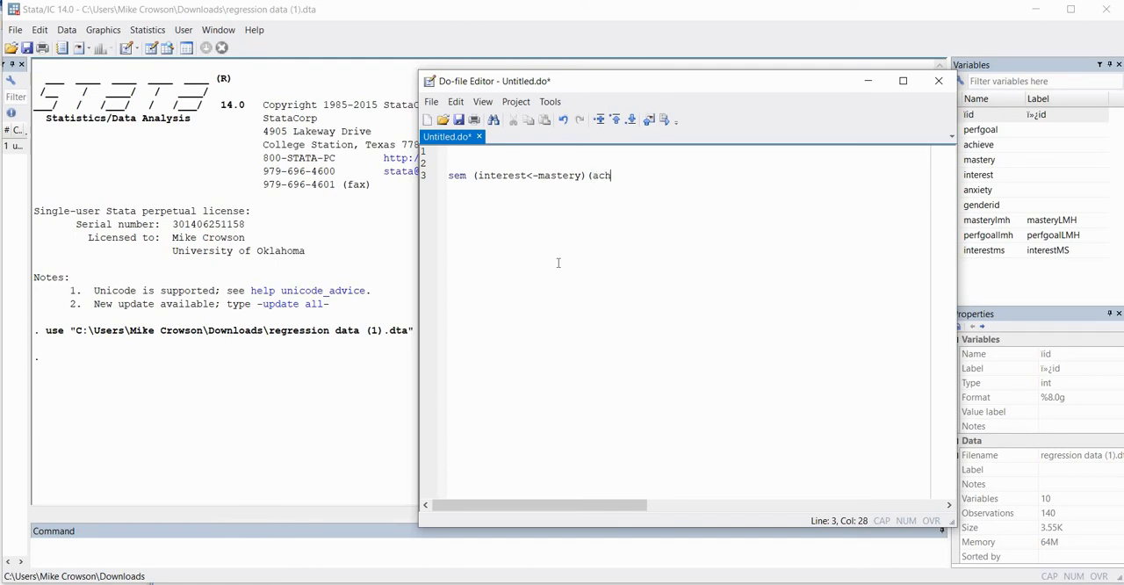
type("ieve<-mastery")
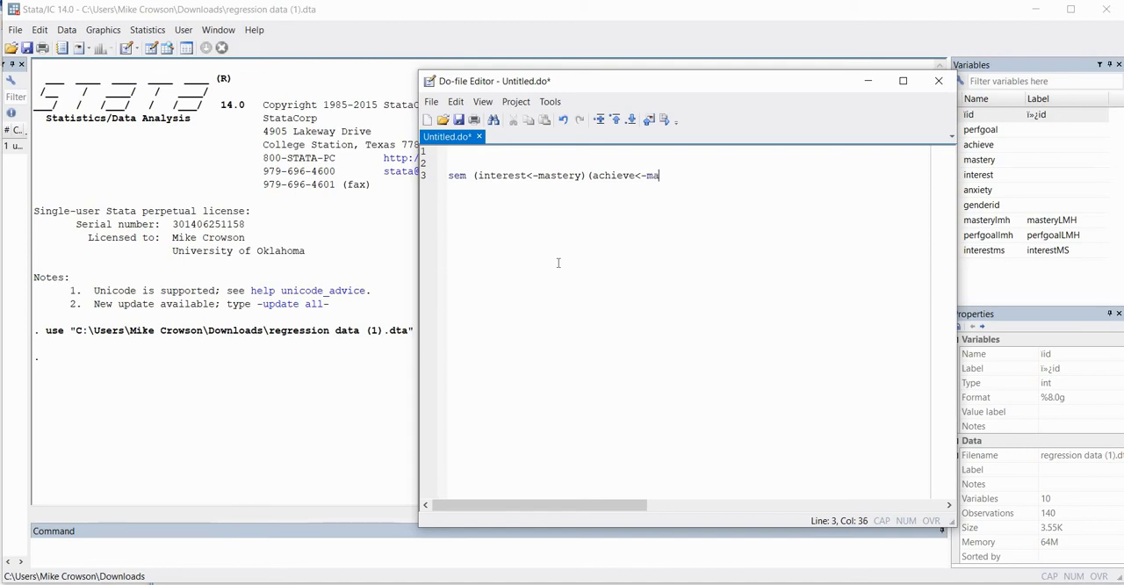
type(" interest)")
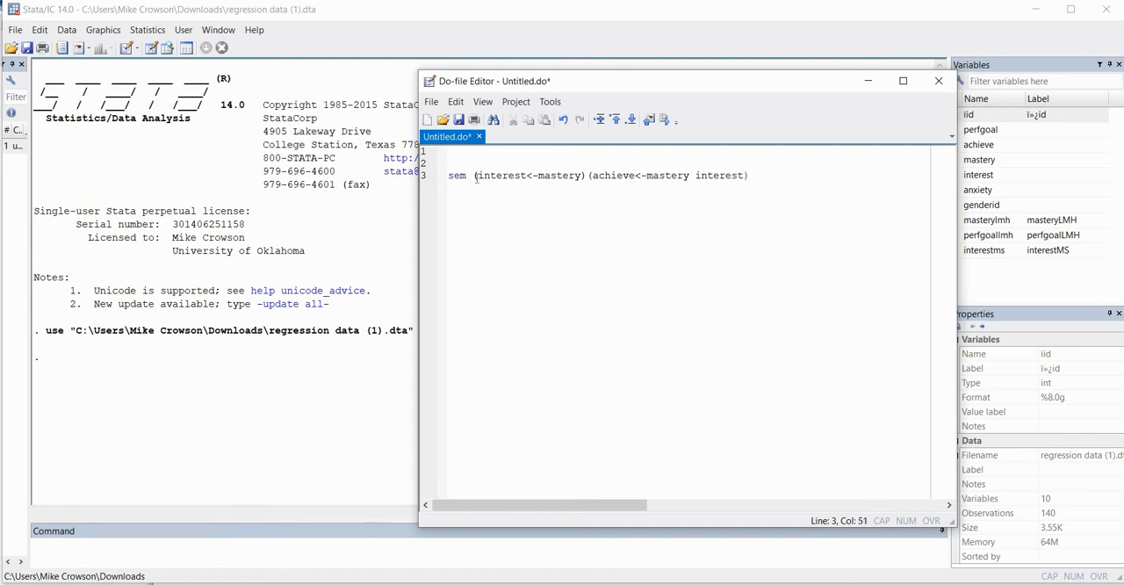
left_click_drag(474, 176, 747, 177)
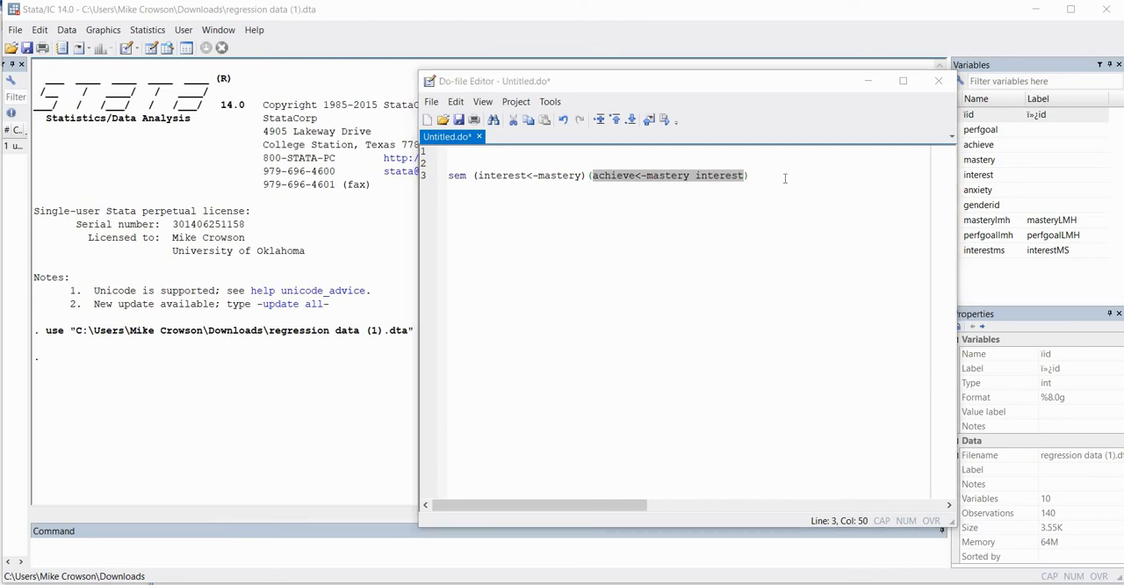
left_click(785, 178)
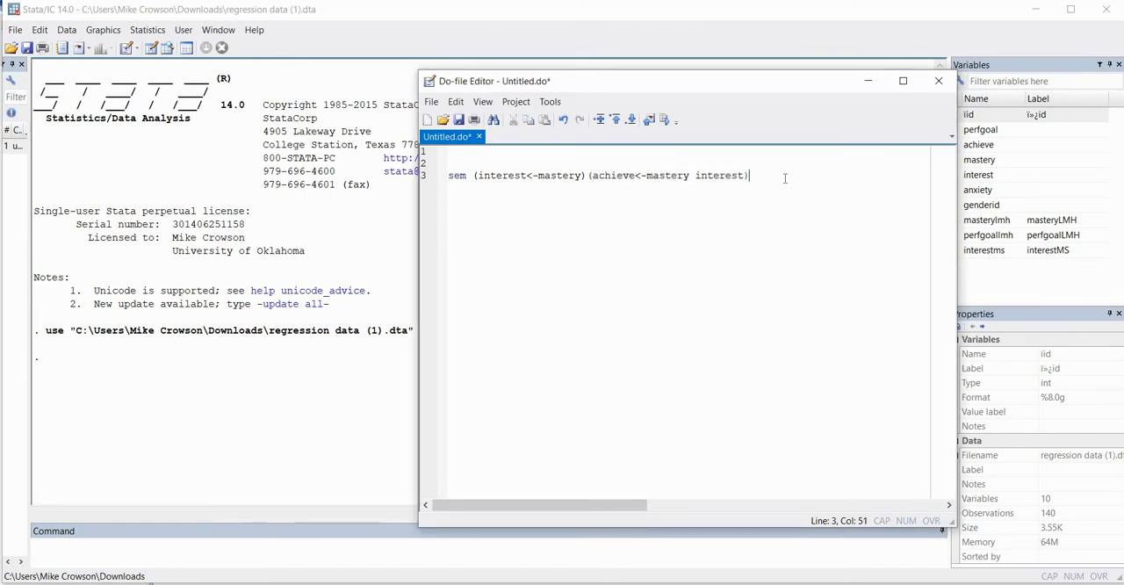
Append the nocapslatent option to the sem command, run that line, and display its full output
type(", nocapslatent")
left_click_drag(844, 178, 449, 176)
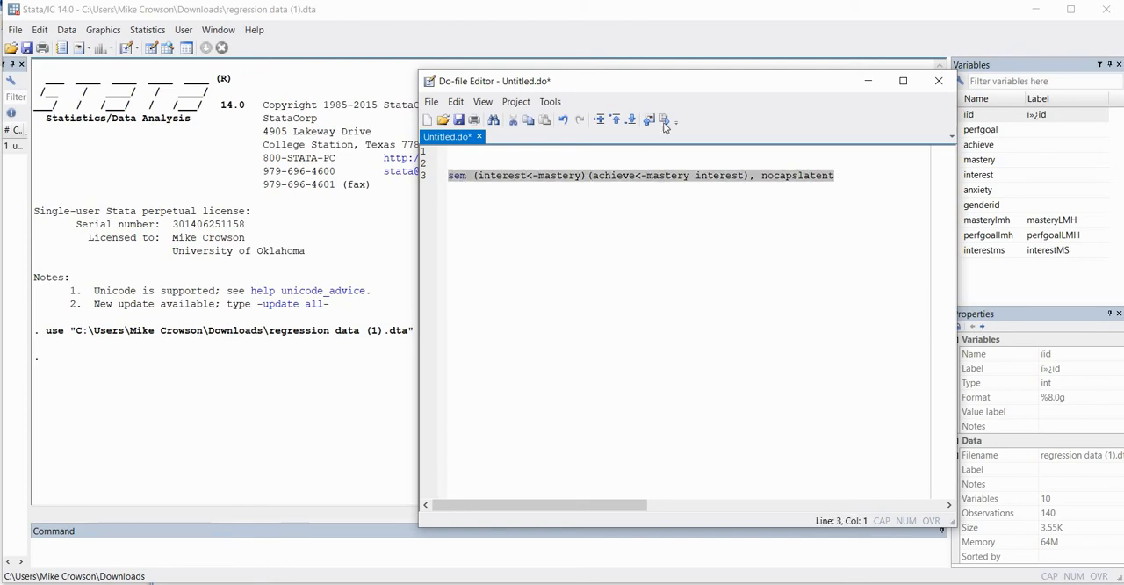
left_click(664, 120)
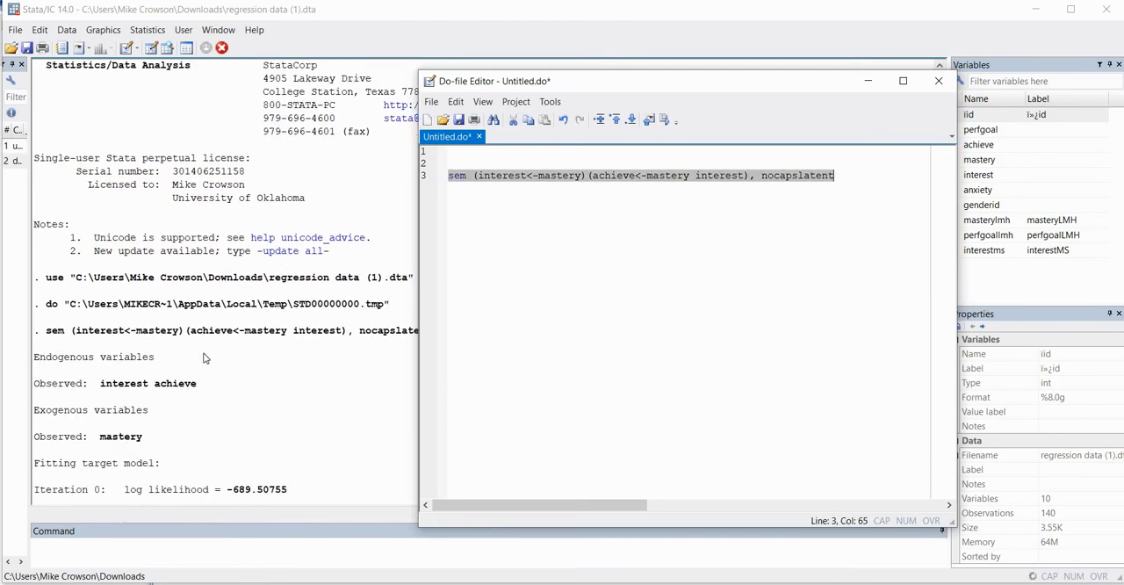
left_click(226, 321)
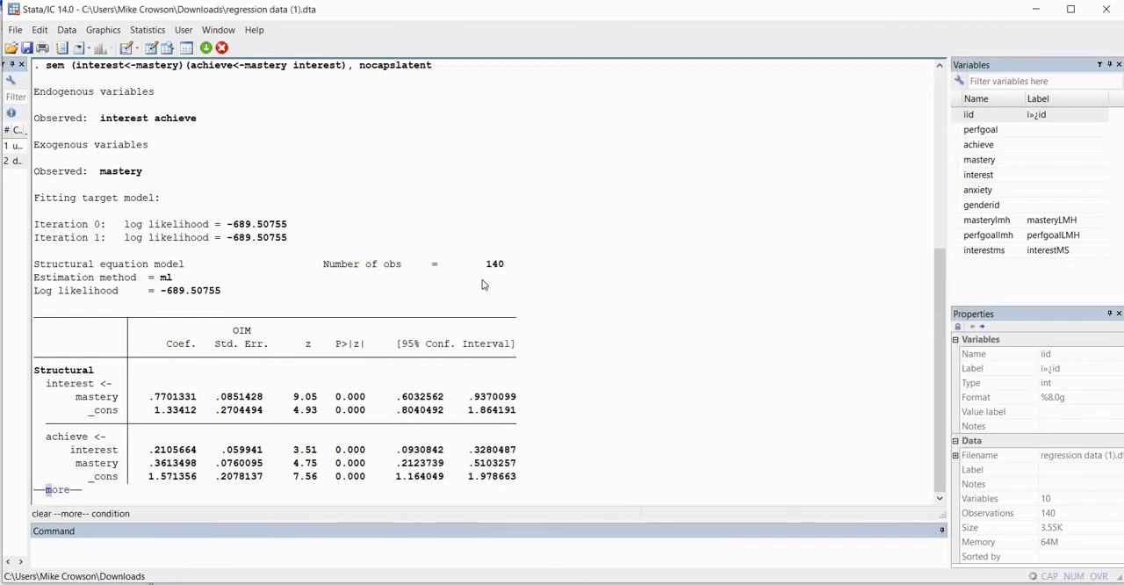
key("space")
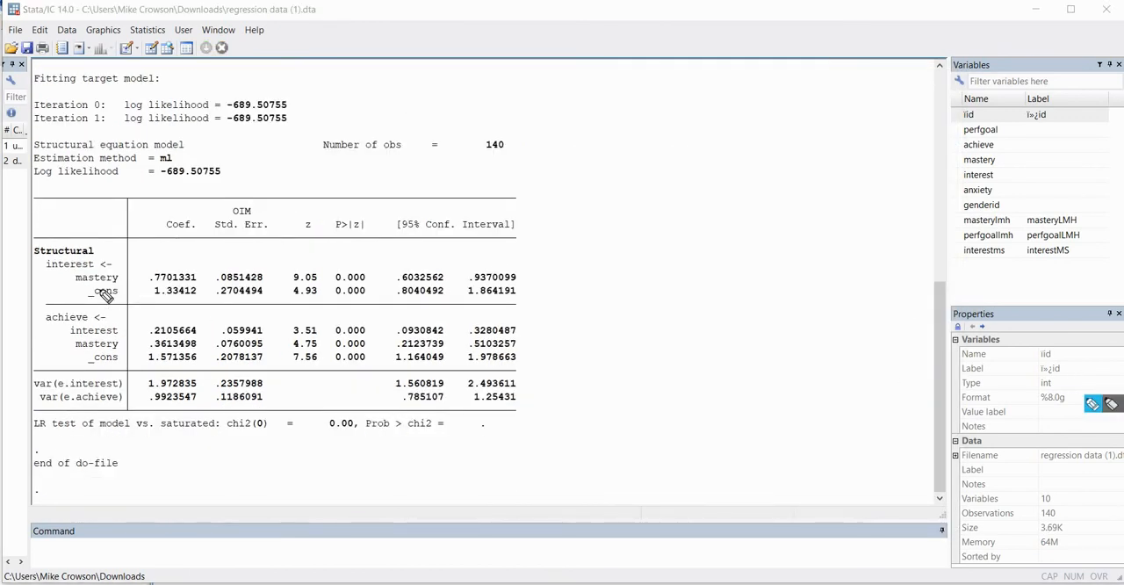
Examine the interest equation in the sem output for mastery's coefficient and p-value
left_click_drag(53, 275, 117, 290)
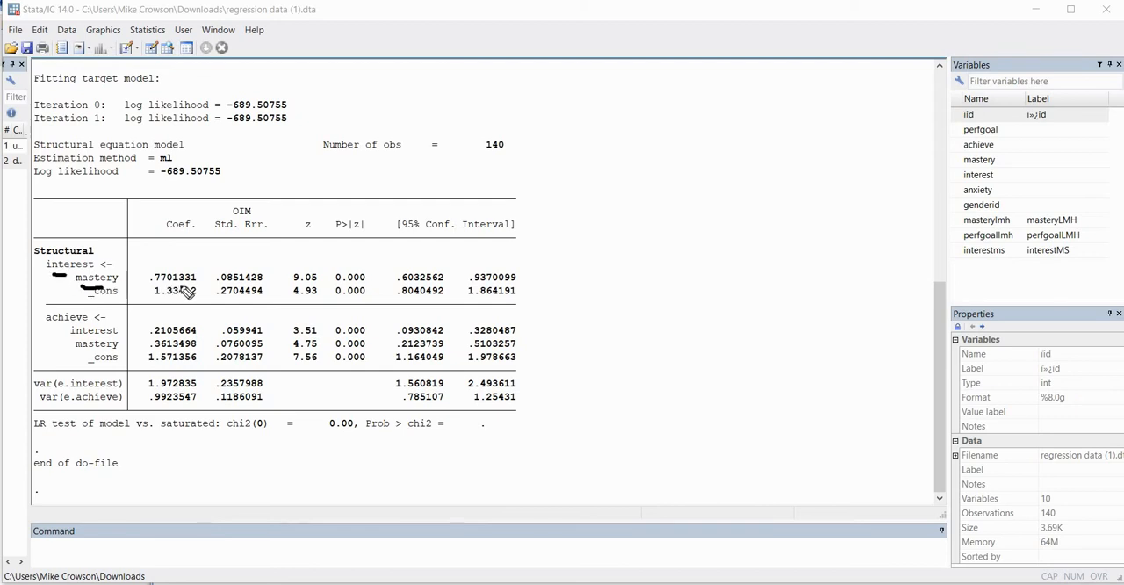
left_click_drag(186, 286, 158, 287)
left_click_drag(365, 283, 337, 282)
Examine the achieve equation in the sem output for the coefficients and p-values of interest and mastery
mouse_move(80, 339)
left_mouse_down()
mouse_move(99, 338)
mouse_move(76, 327)
left_mouse_up()
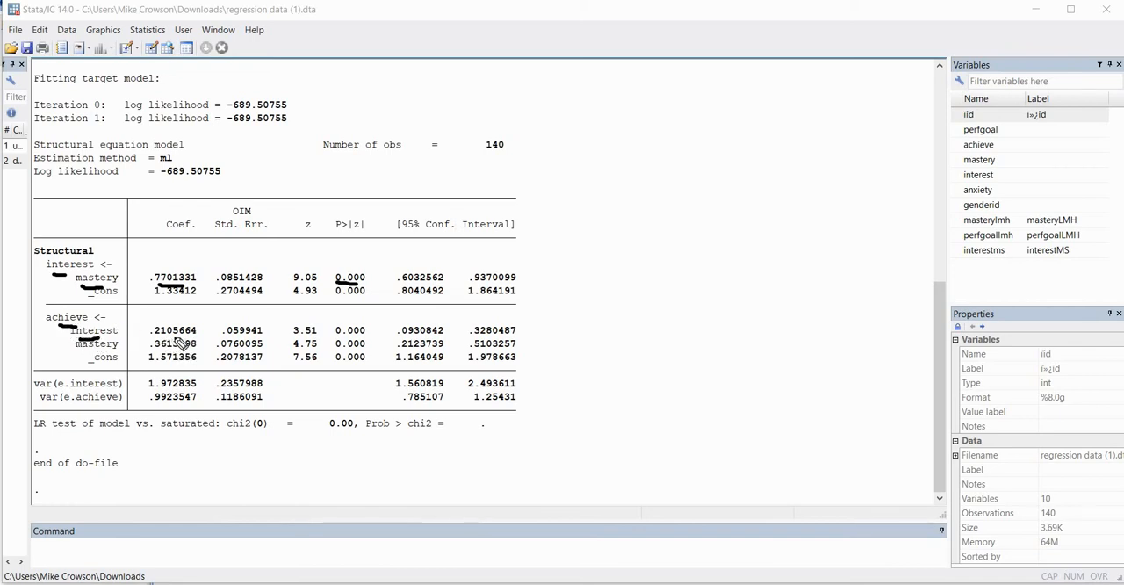
left_click_drag(155, 336, 195, 335)
left_click_drag(360, 333, 334, 339)
left_click_drag(86, 352, 169, 352)
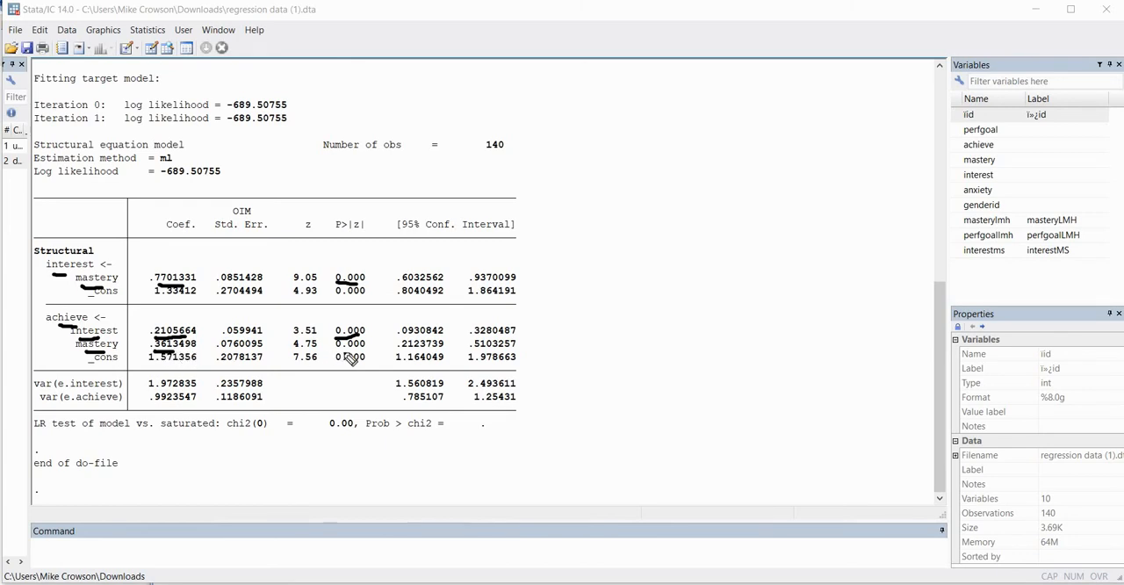
left_click_drag(336, 352, 362, 351)
Return to the do-file and add the line "program indirect, rclass" below the sem command, after a blank line
left_click(56, 584)
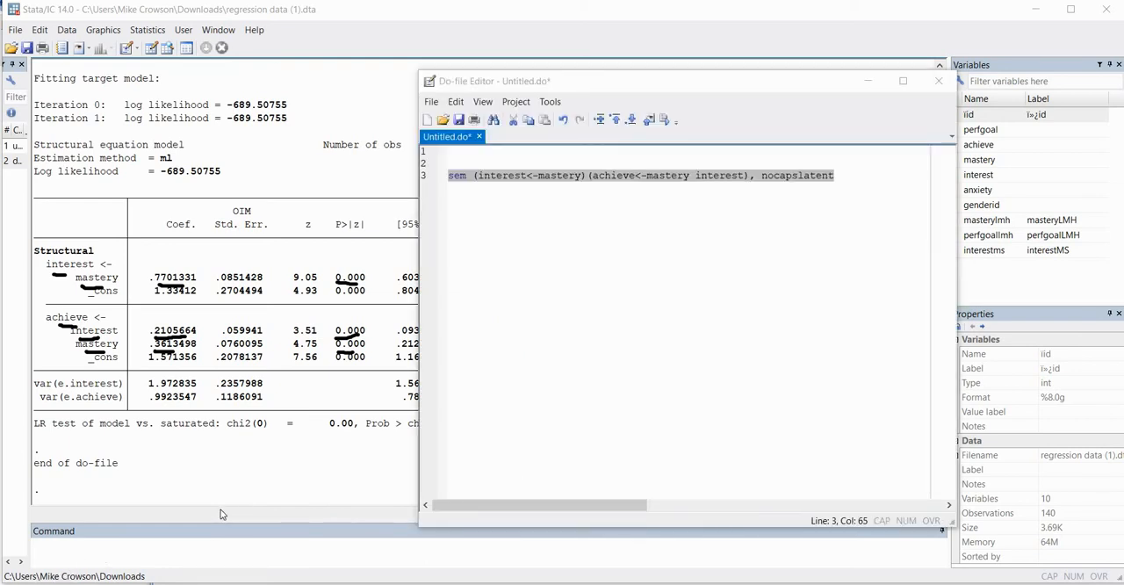
left_click(845, 185)
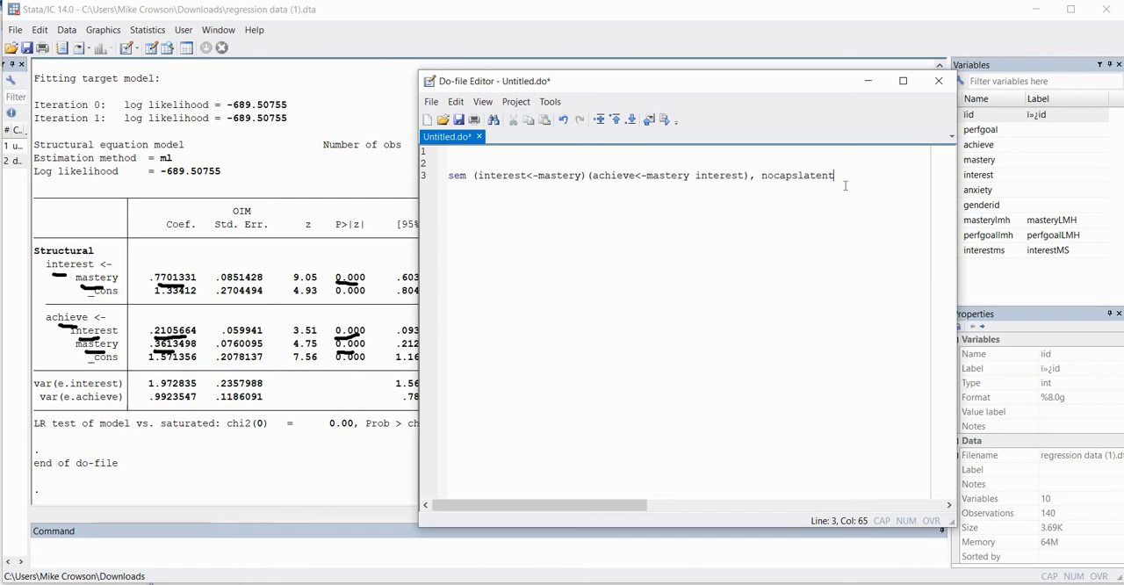
key("Return")
key("Return")
type("program")
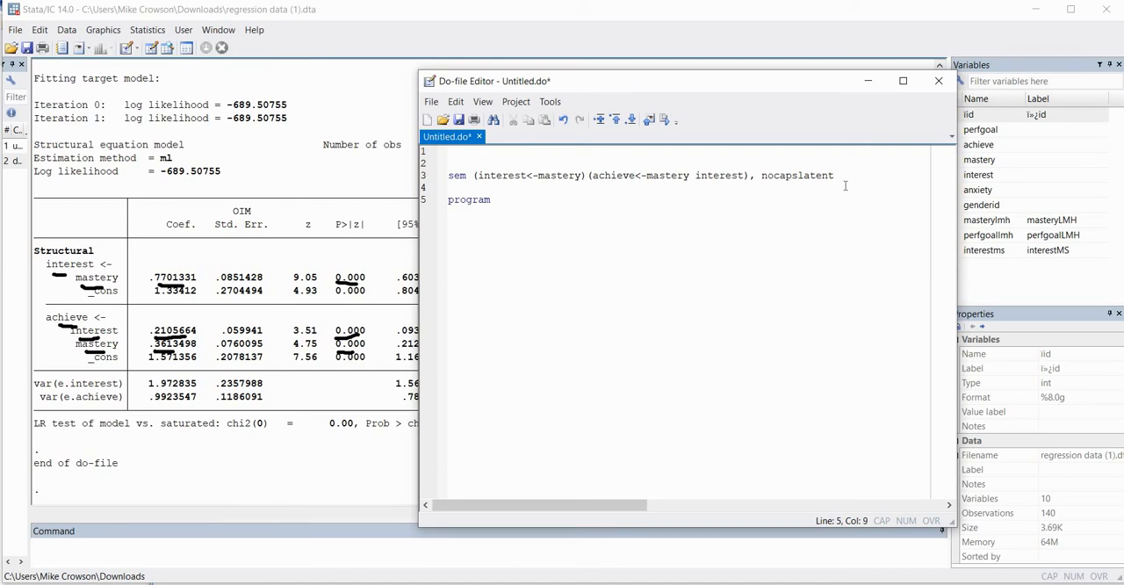
type(" indirect")
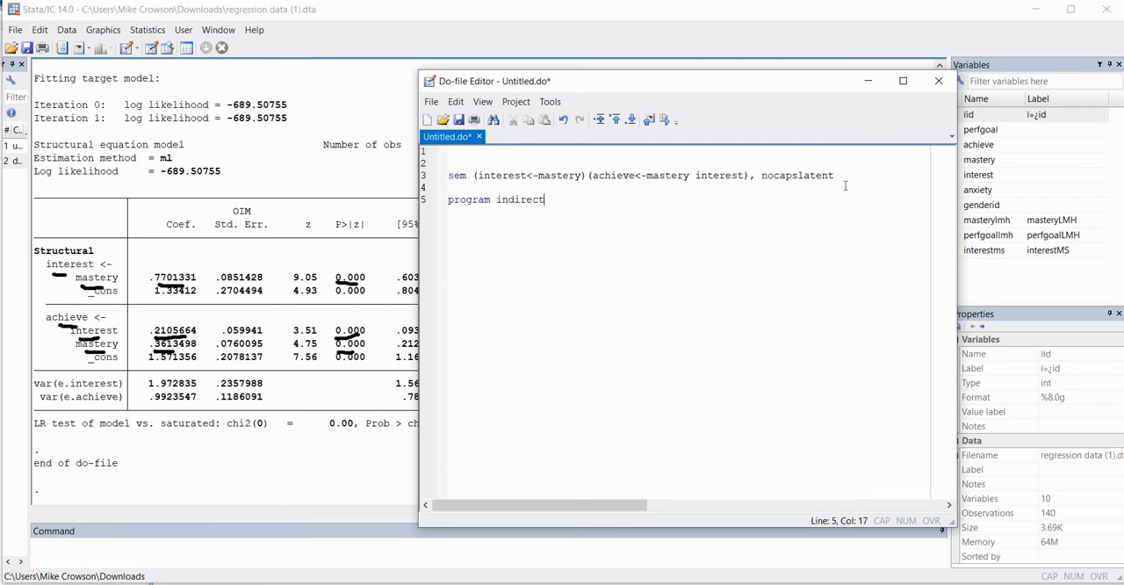
key("BackSpace")
type(", rclass")
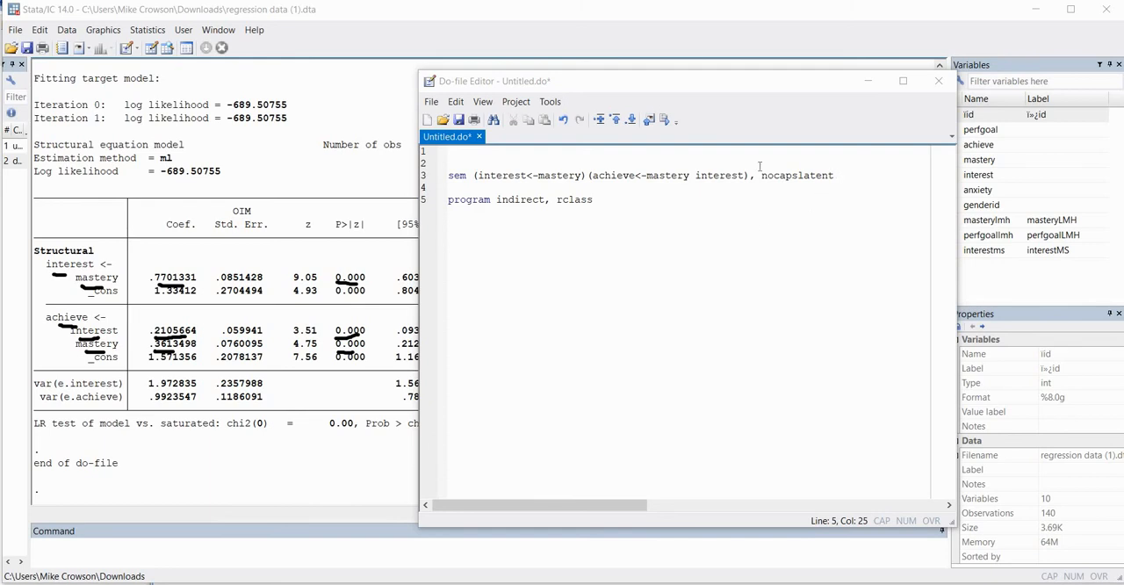
Copy the full sem command from line 3 onto a new line beneath the program definition
left_click_drag(841, 178, 449, 177)
key("ctrl+c")
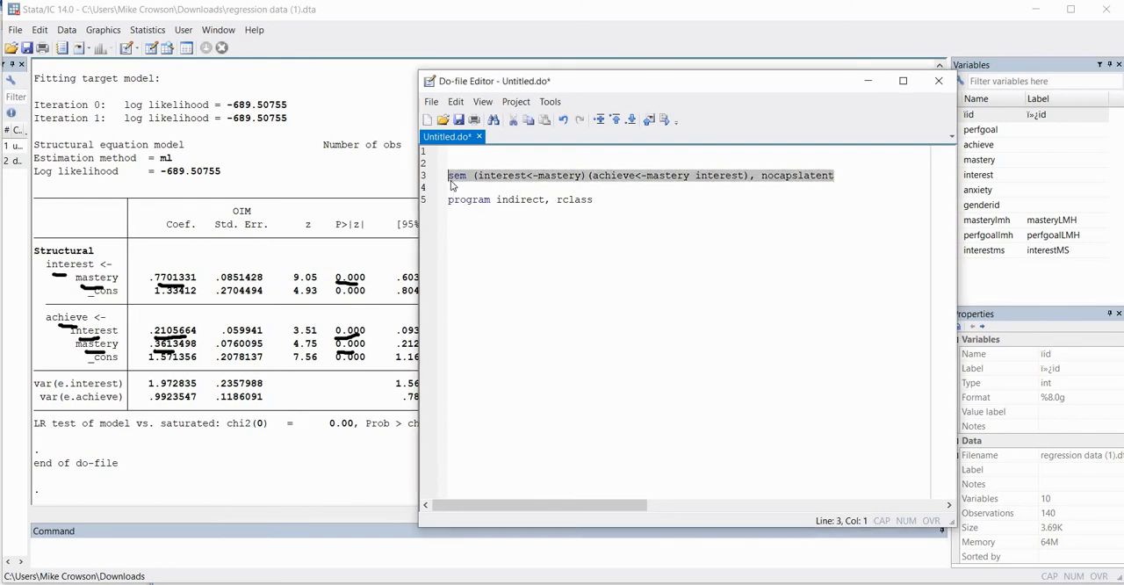
left_click(576, 209)
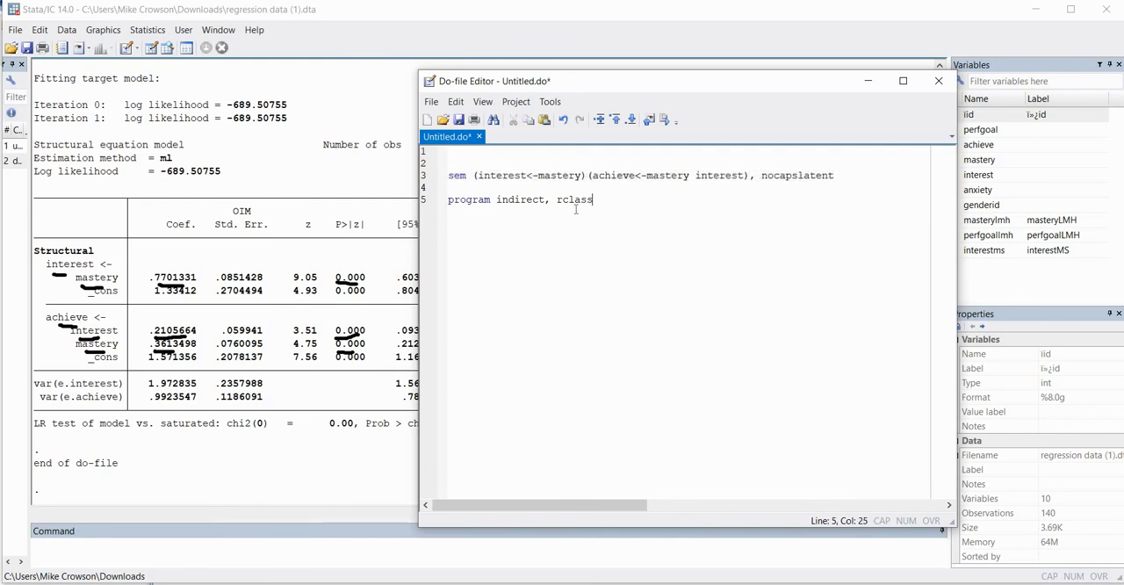
key("Return")
key("ctrl+v")
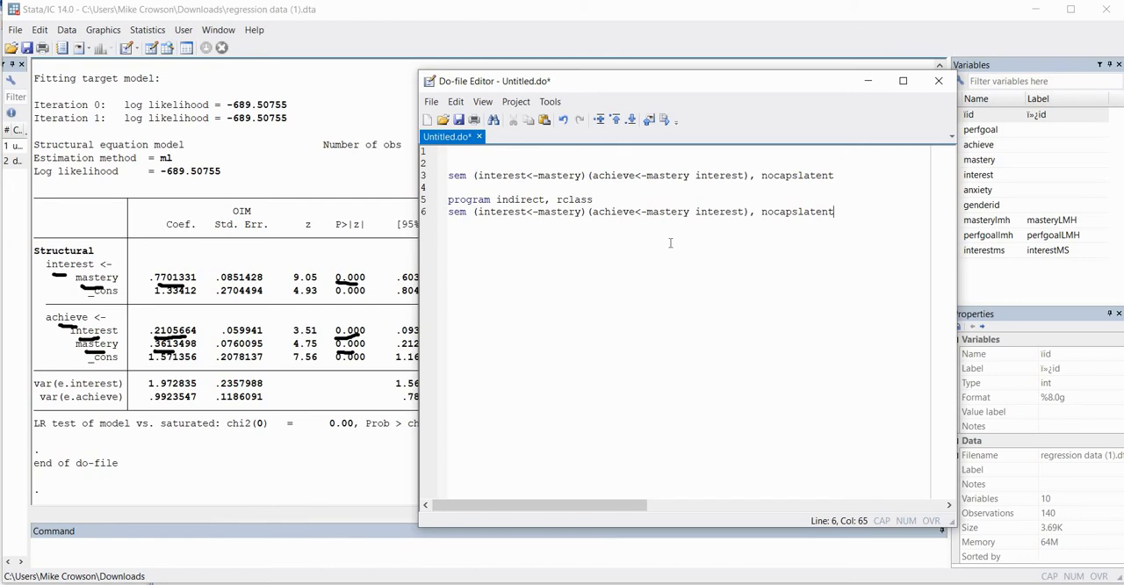
Begin the program's return statement on a new line with "return scalar IE="
key("Return")
type("return scalar")
type("IE")
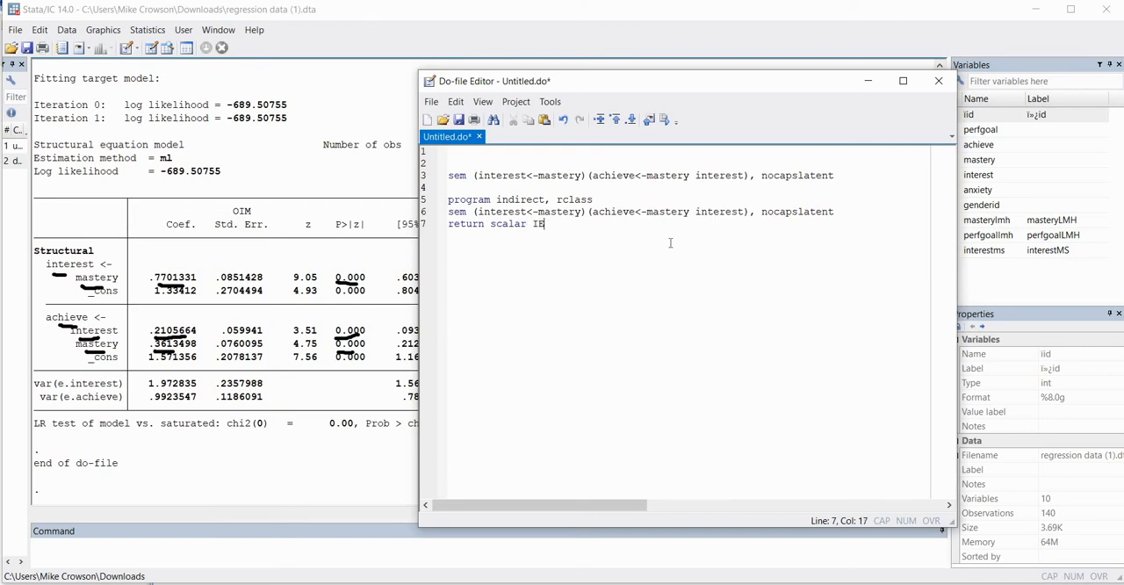
type("=")
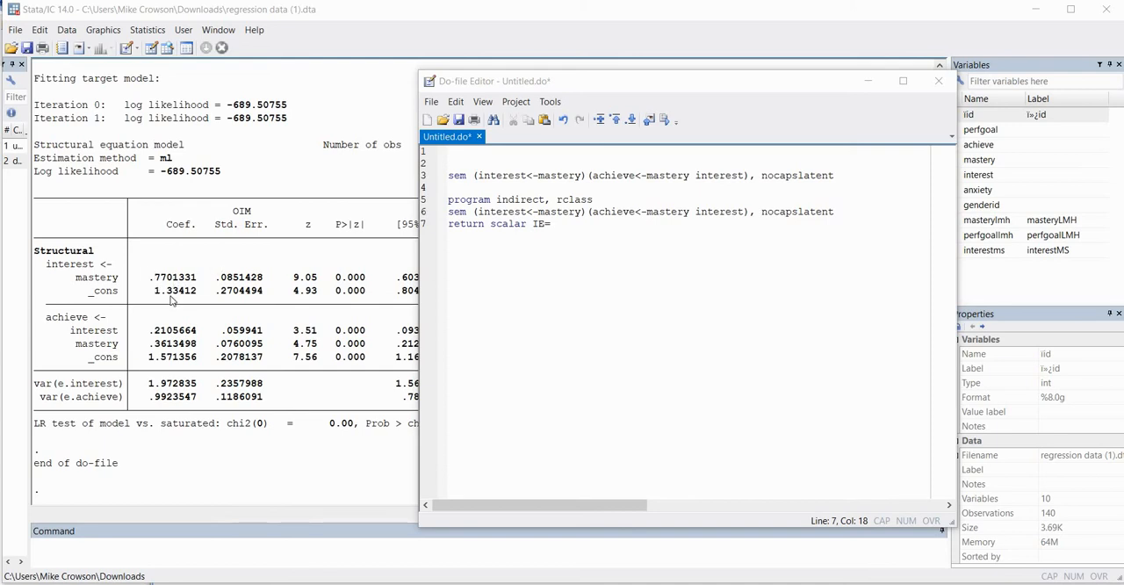
Run "sem,coeflegend" as a one-line command to list the legend names of the model coefficients
left_click(101, 551)
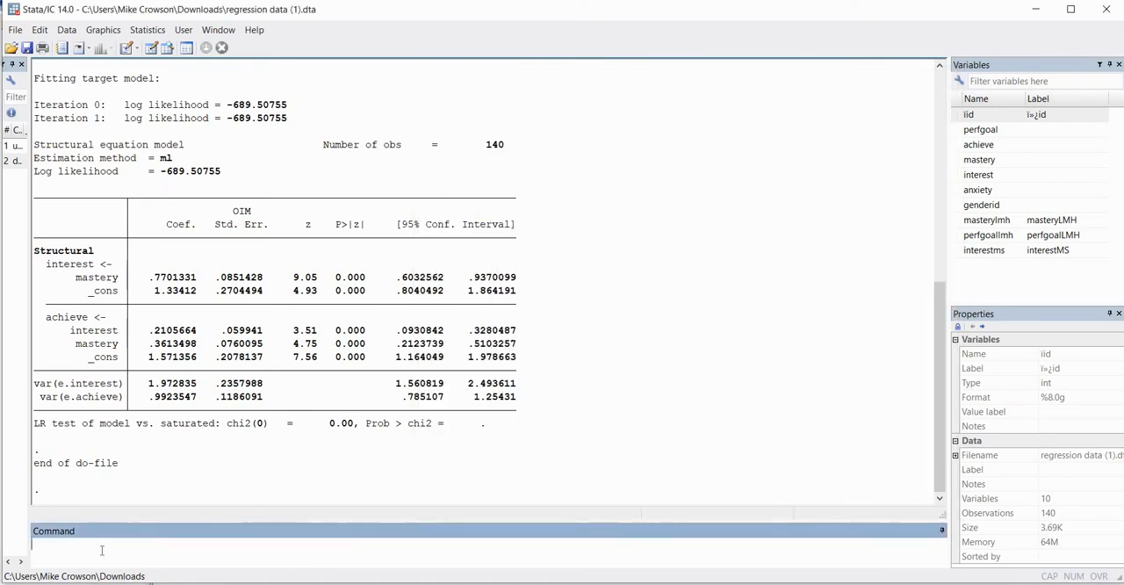
type("sem,coef")
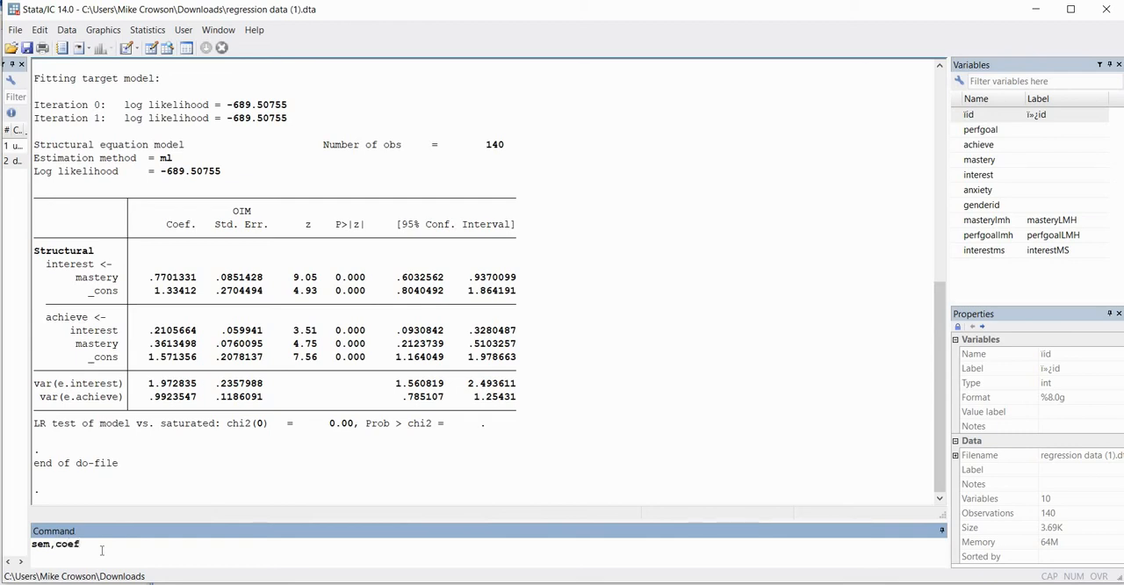
type("legend")
key("Return")
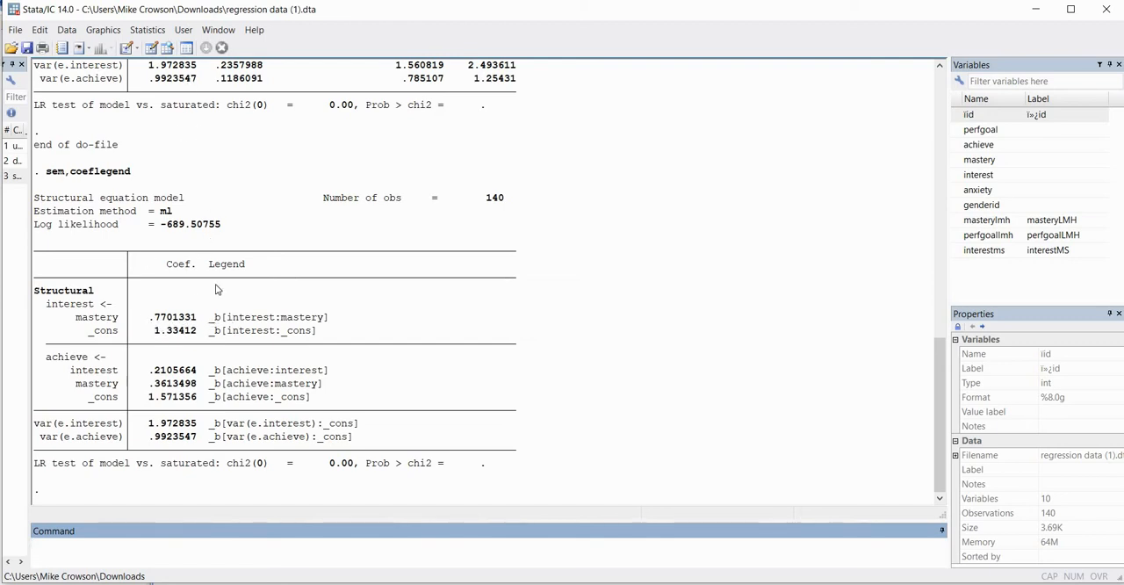
Copy the legend name _b[interest:mastery] from the sem output onto the end of the do-file's "return scalar IE=" line
left_click(251, 278)
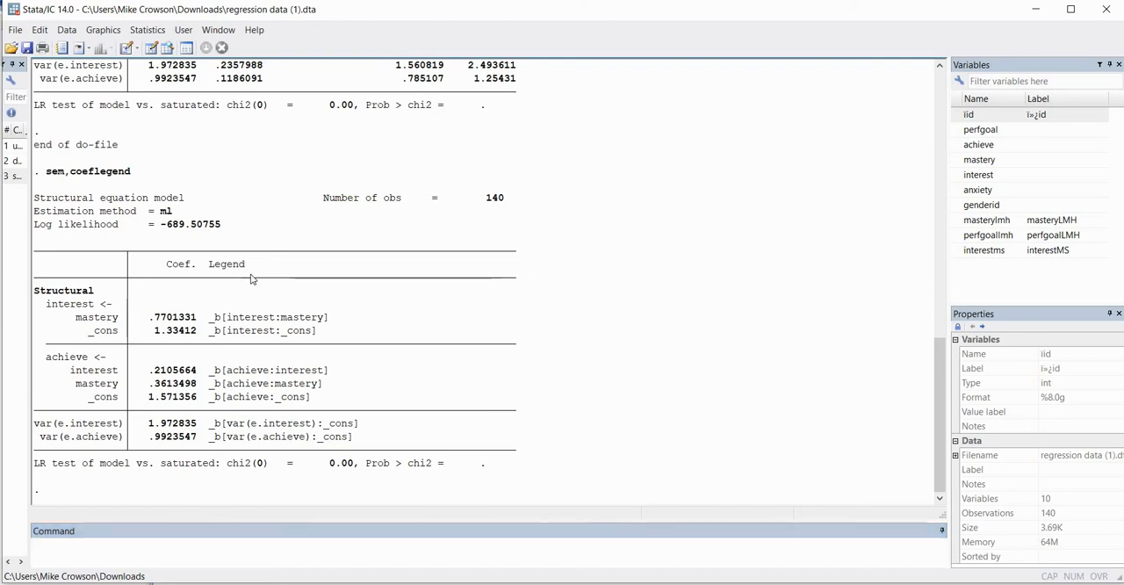
double_click(227, 263)
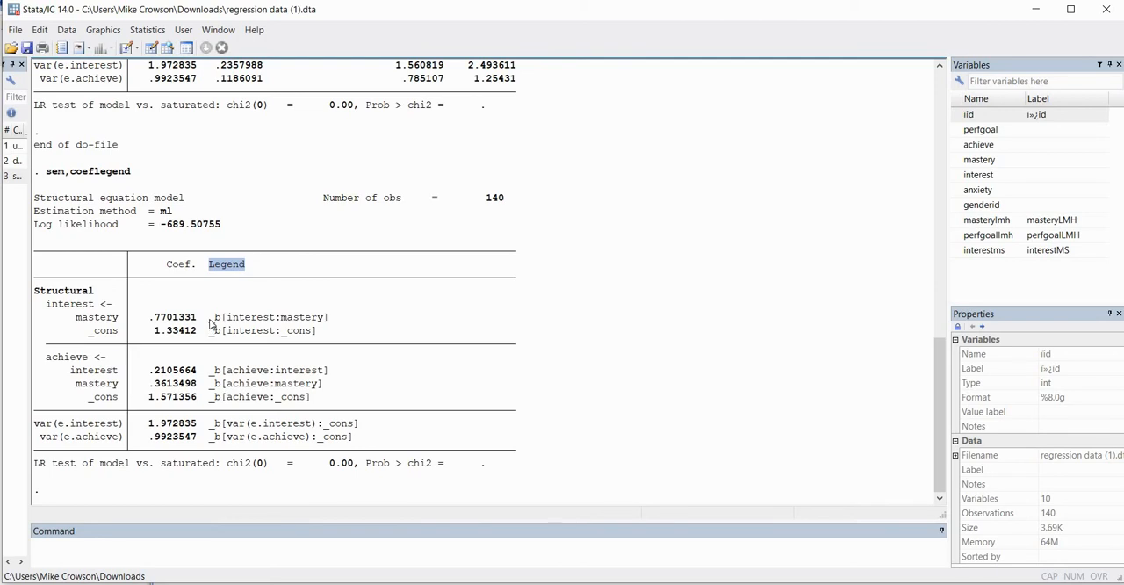
left_click_drag(209, 317, 330, 317)
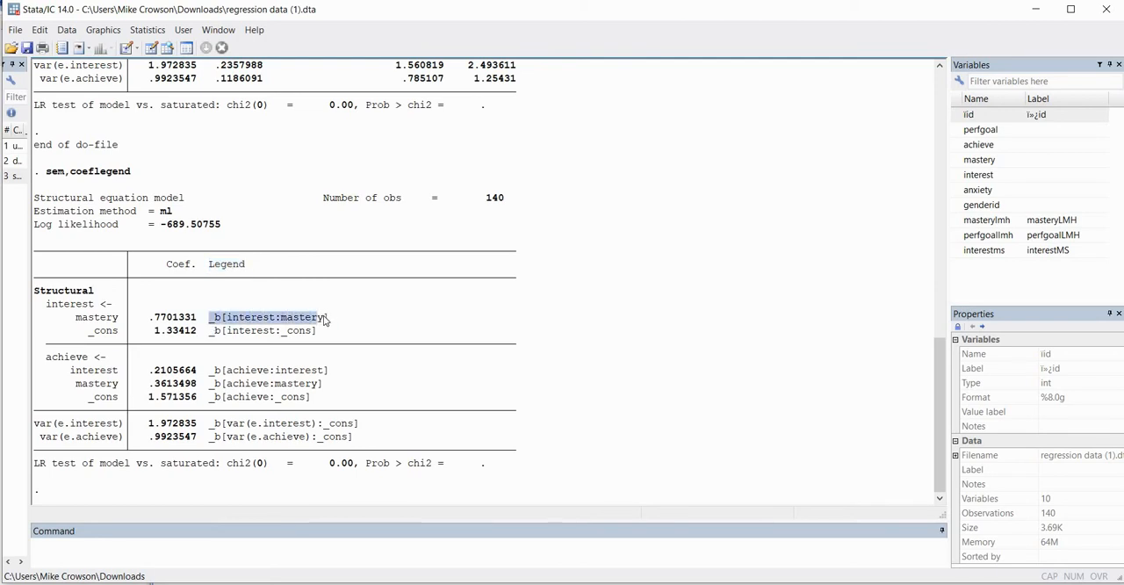
left_click(230, 323)
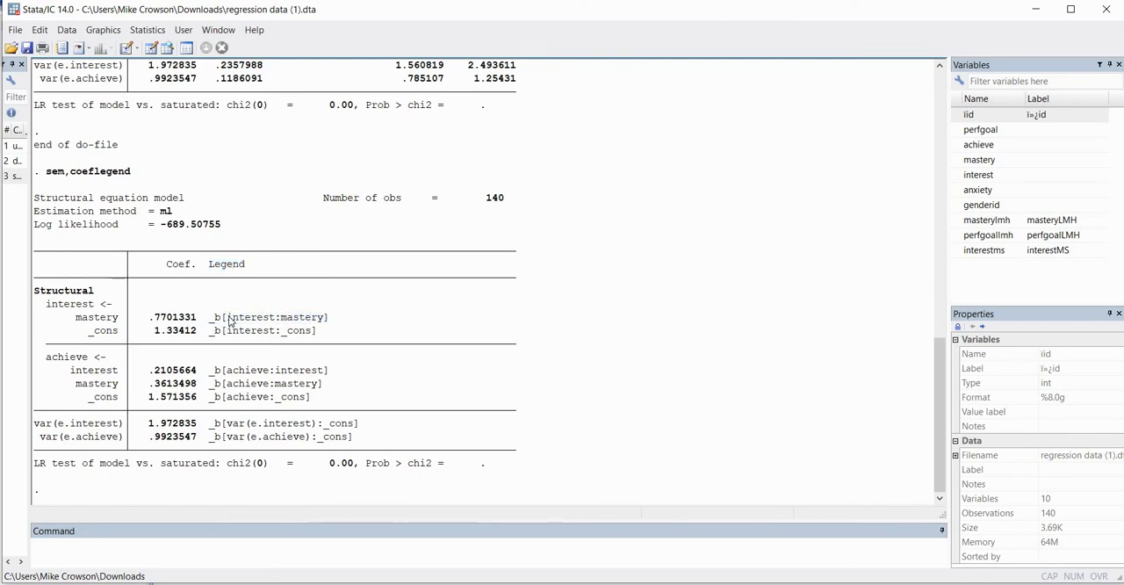
left_click_drag(228, 319, 273, 322)
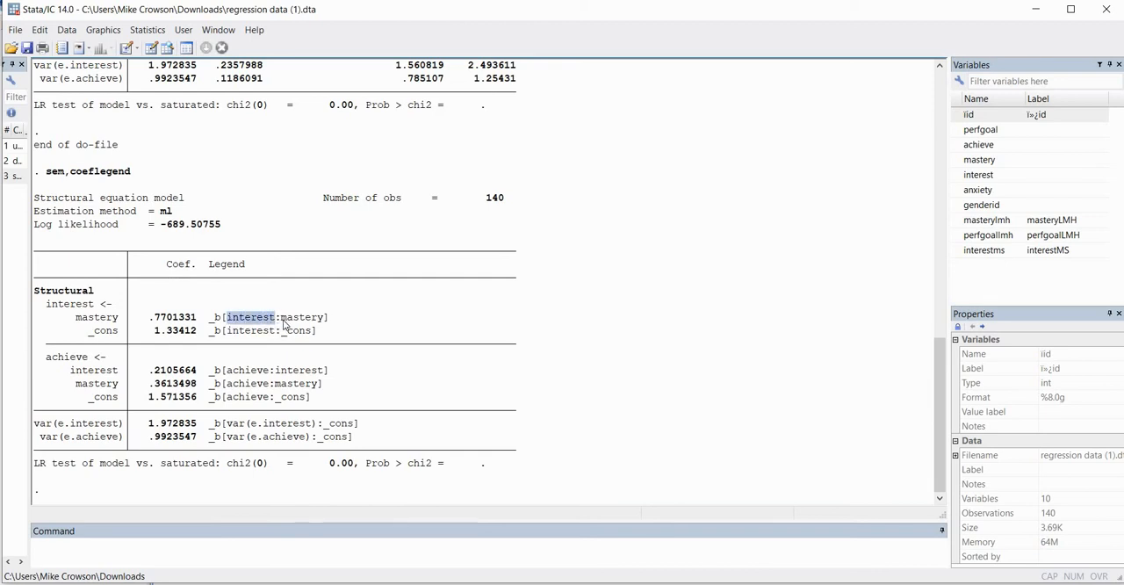
double_click(318, 320)
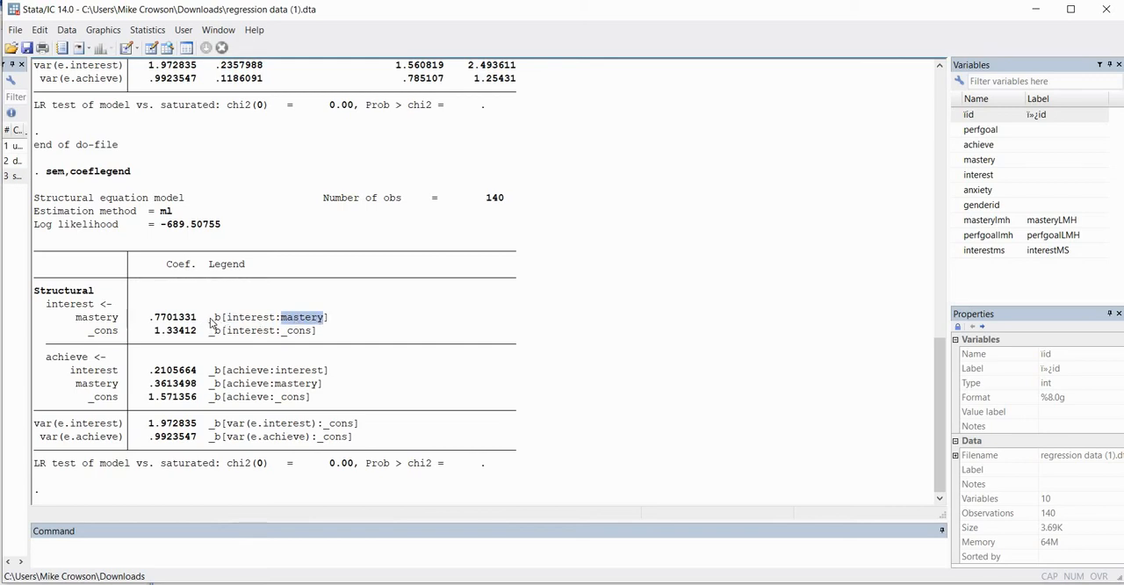
left_click_drag(212, 323, 331, 321)
key("ctrl+c")
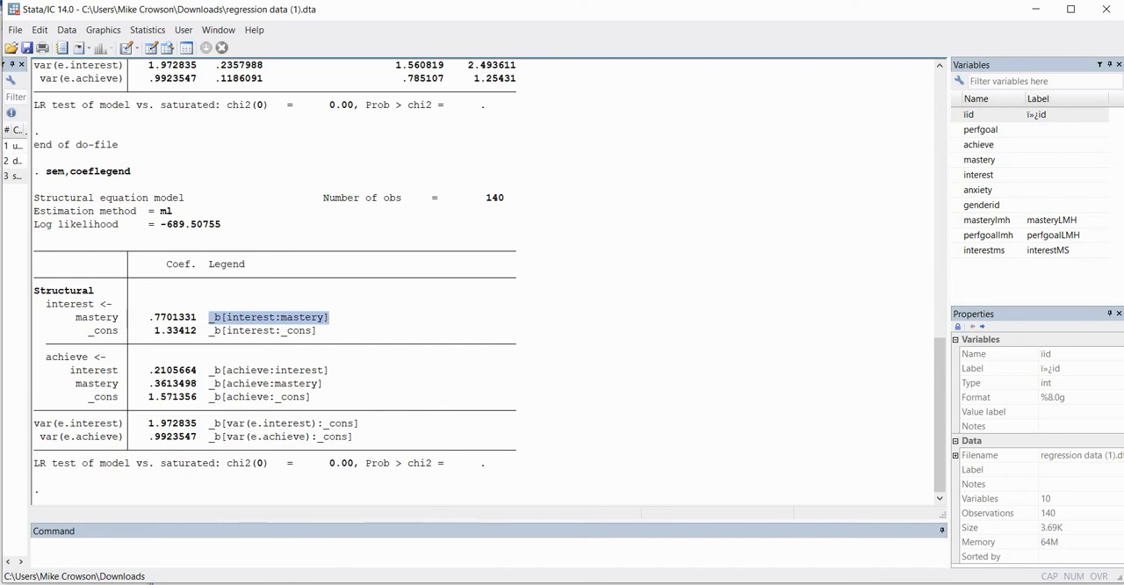
key("alt+Tab")
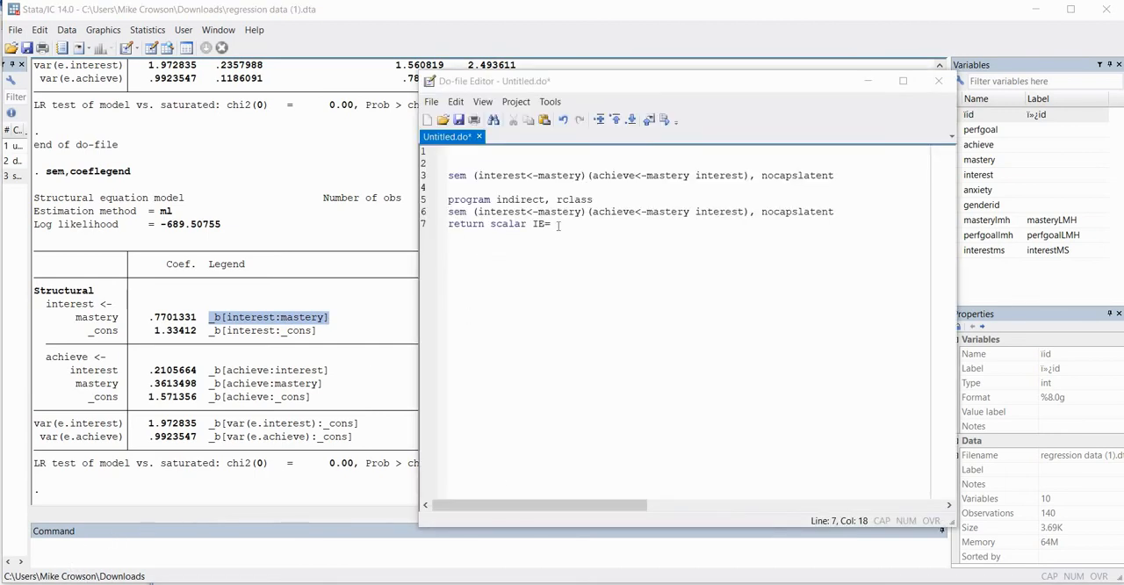
left_click(559, 226)
key("ctrl+v")
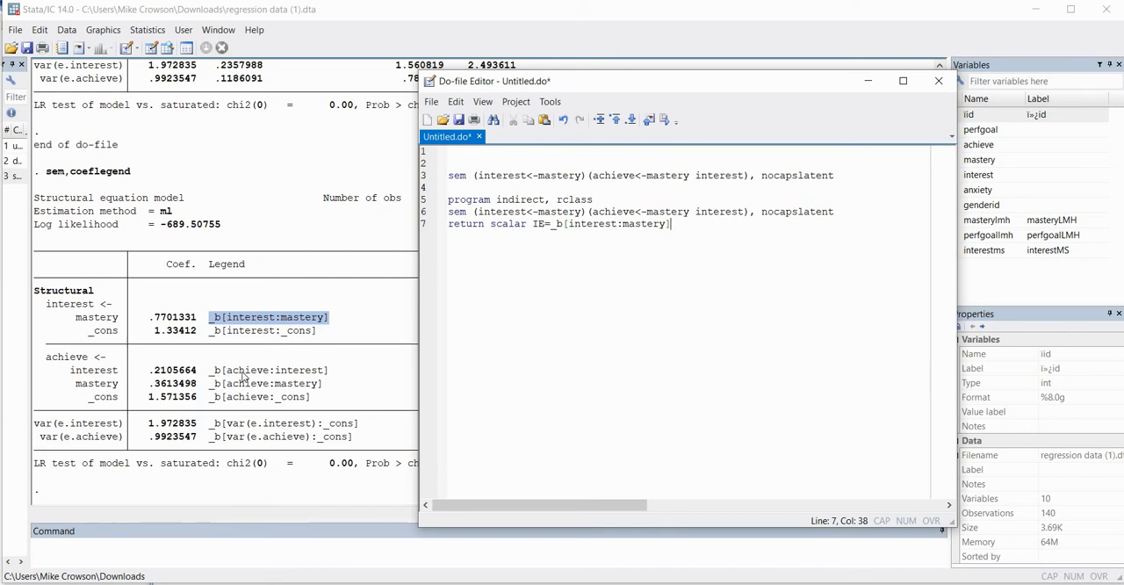
Multiply the returned IE expression by _b[achieve:interest], copying that legend name from the sem output after an asterisk
left_click(316, 385)
left_click_drag(209, 367, 330, 376)
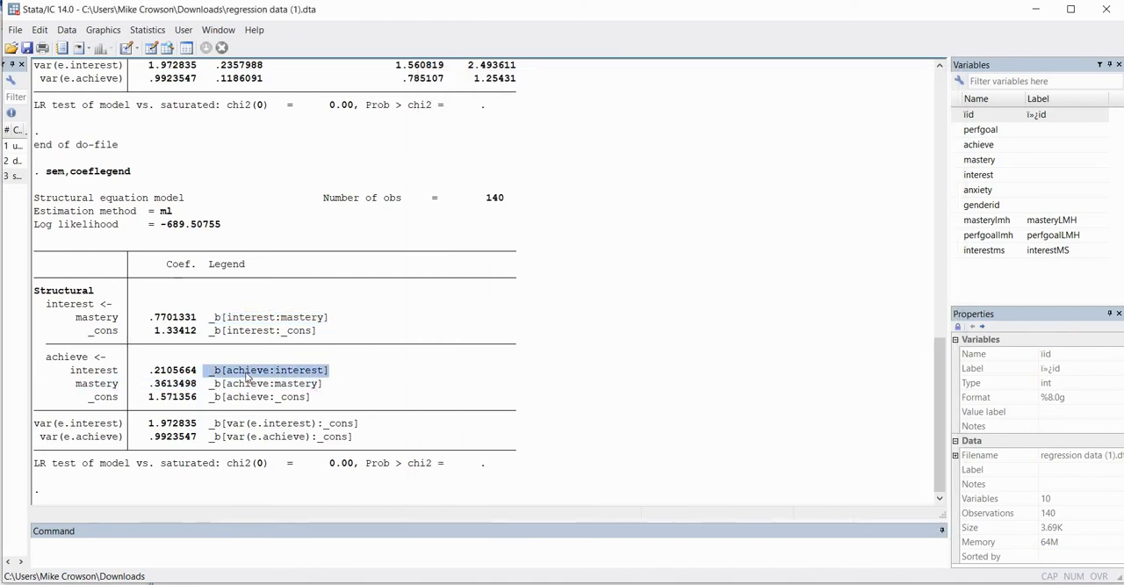
left_click(218, 381)
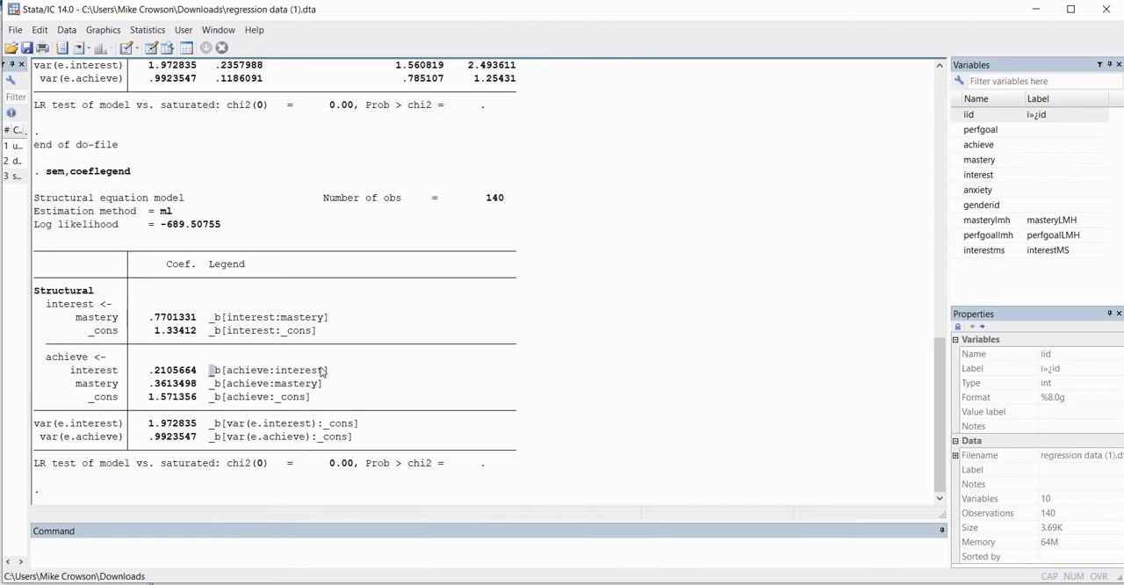
left_click_drag(210, 373, 330, 374)
key("ctrl+c")
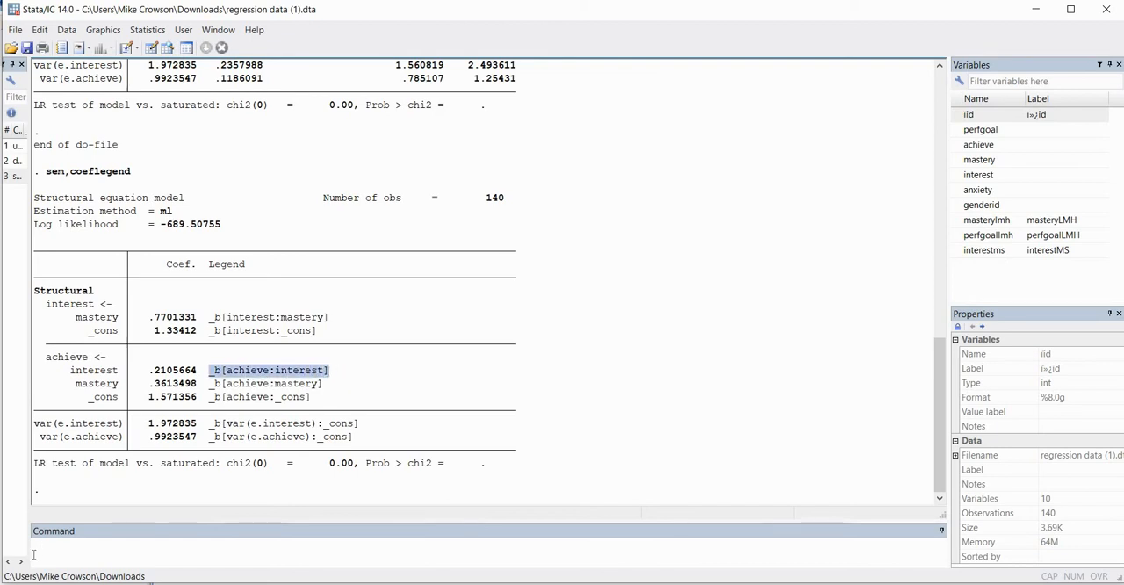
key("alt+Tab")
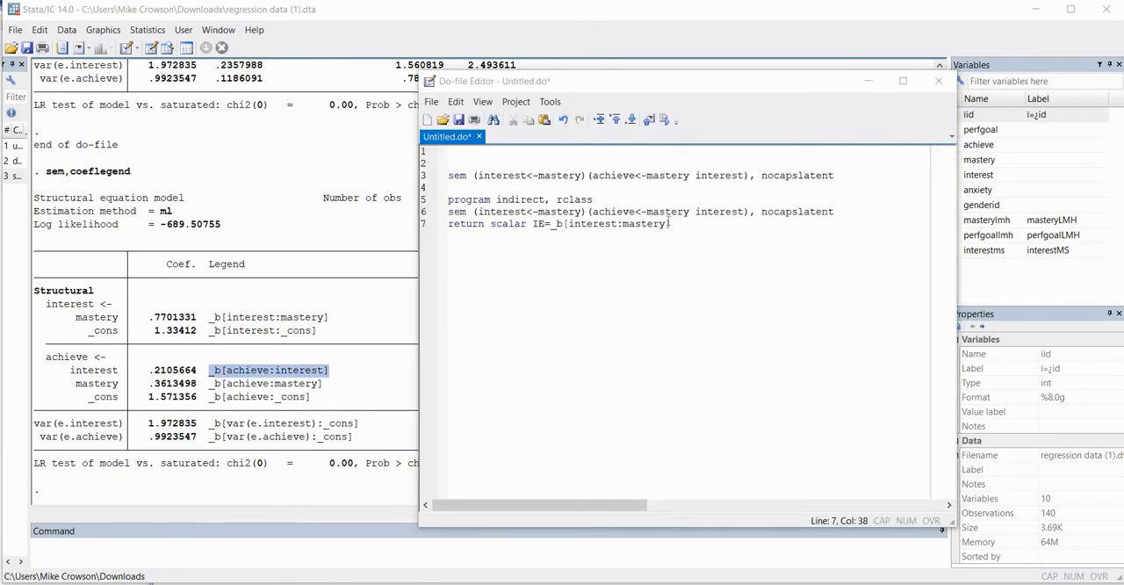
left_click(673, 224)
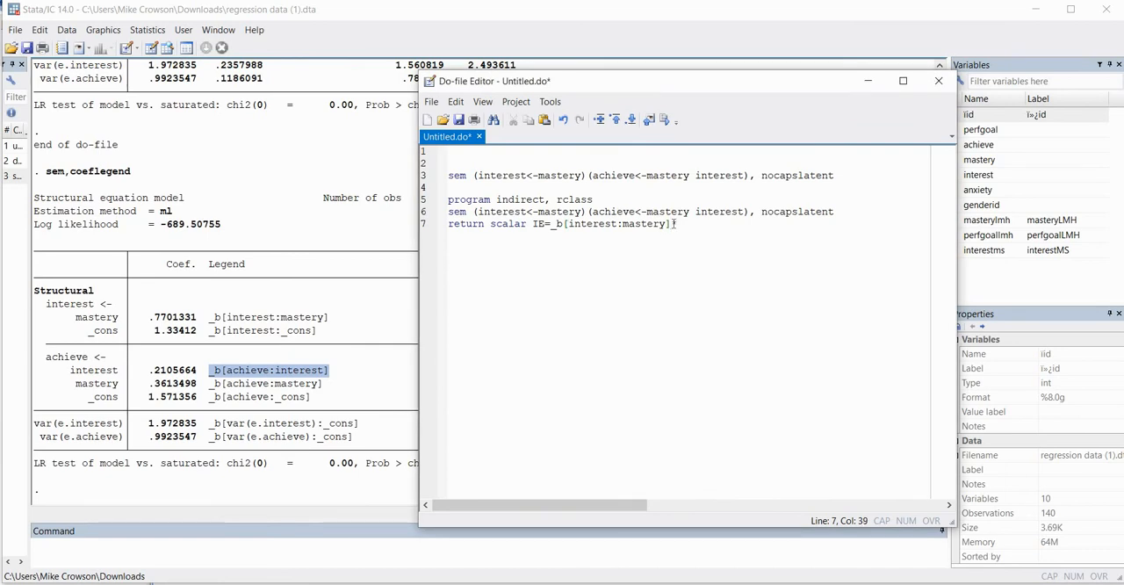
type("*")
key("ctrl+v")
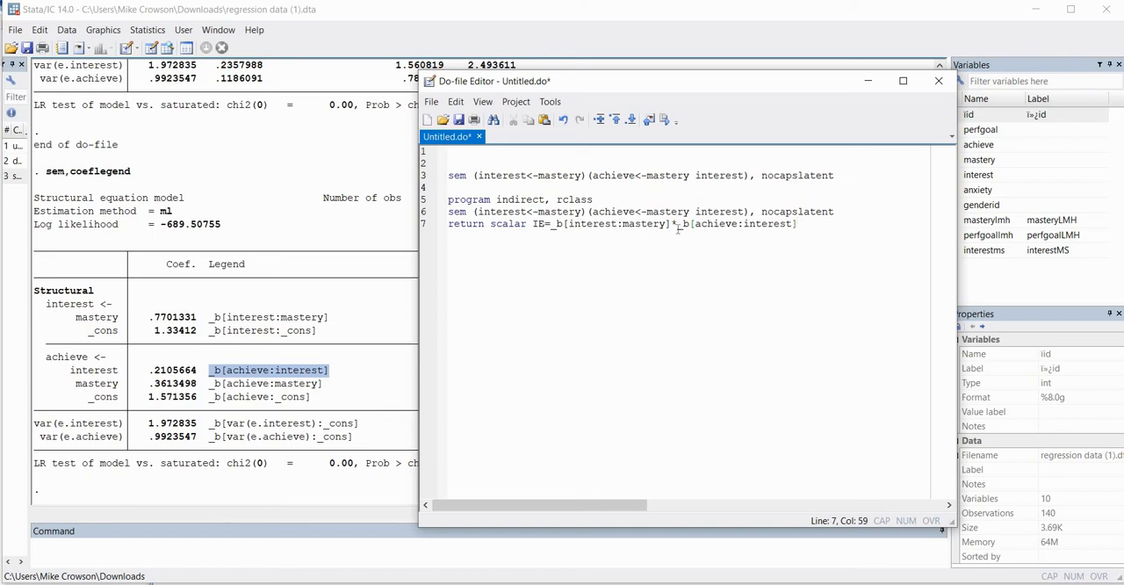
Close the indirect program with "end" on the line after the return statement, leaving a blank line beneath it
left_click_drag(670, 224, 676, 223)
double_click(691, 225)
left_click_drag(695, 224, 802, 224)
left_click(802, 225)
key("Return")
type("end")
key("Return")
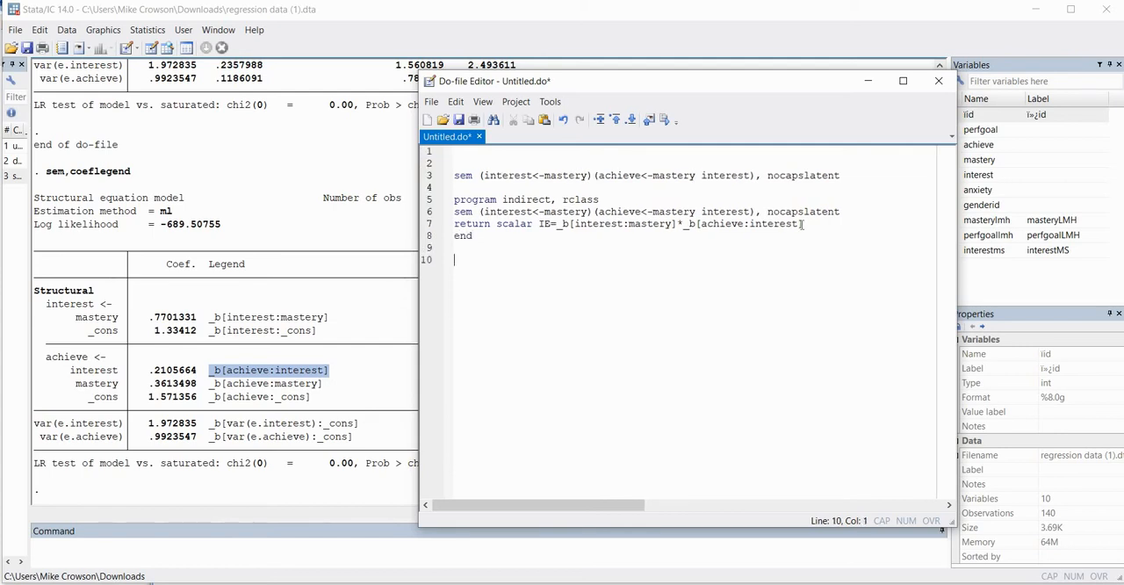
Write the bootstrap prefix "bootstrap r(IE), reps(100):" on line 10 of the do-file, below the program
type("bootstrap")
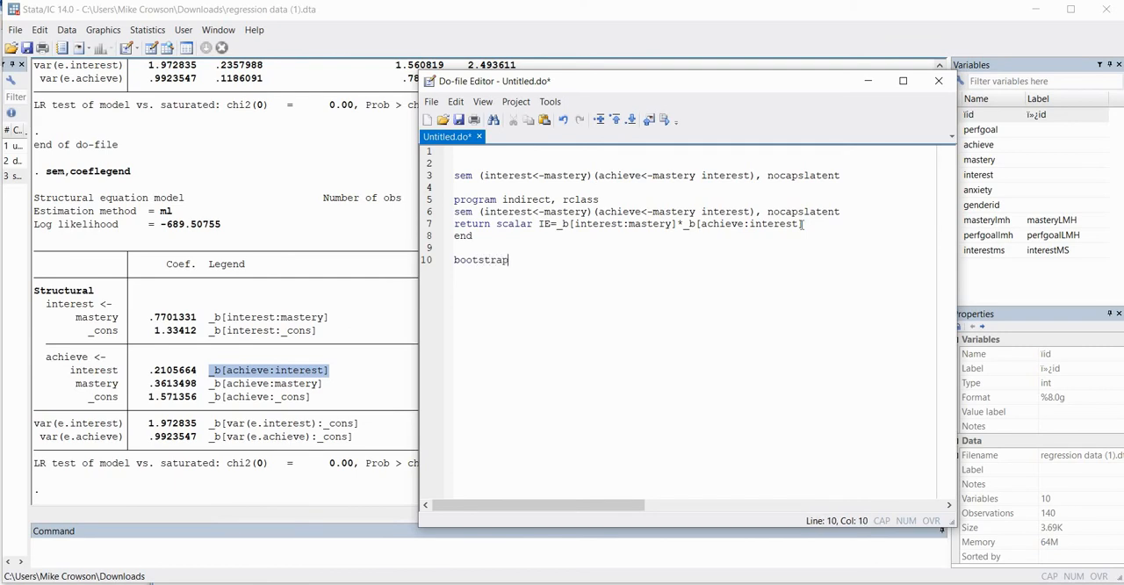
type(" r(IE)")
double_click(545, 223)
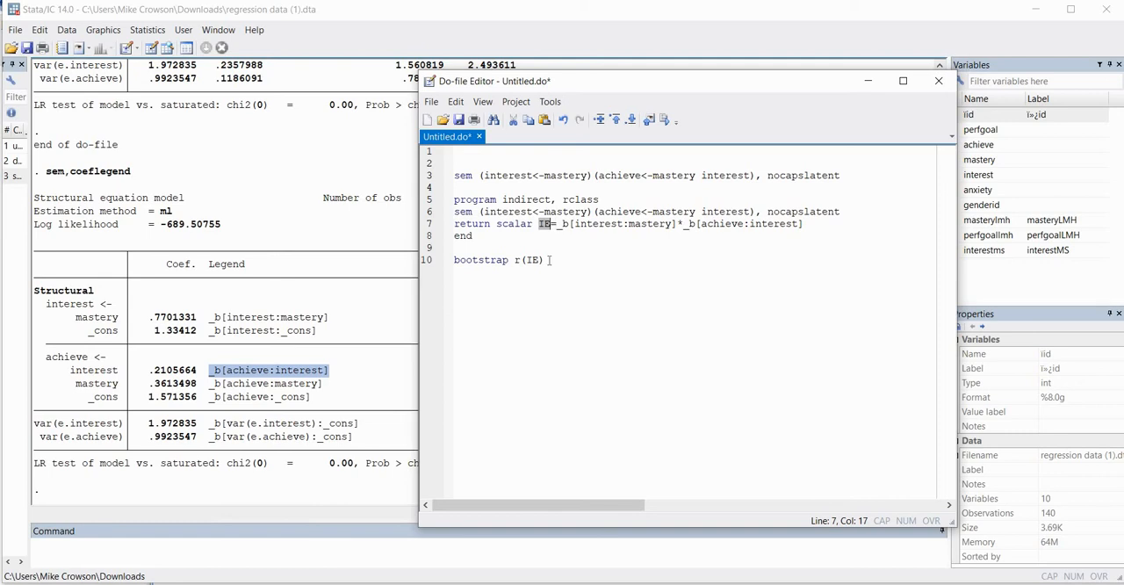
left_click(549, 260)
type(", ")
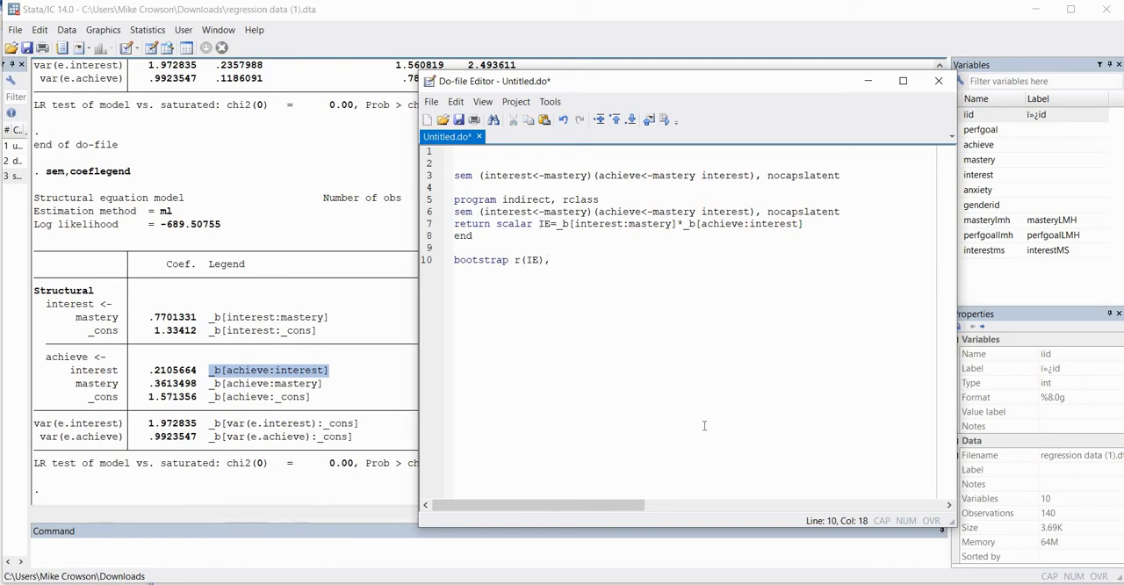
type("reps")
type("(100):")
Complete the bootstrap command with the program name "indirect" and execute lines 5 to 10 of the do-file
left_click_drag(502, 200, 551, 201)
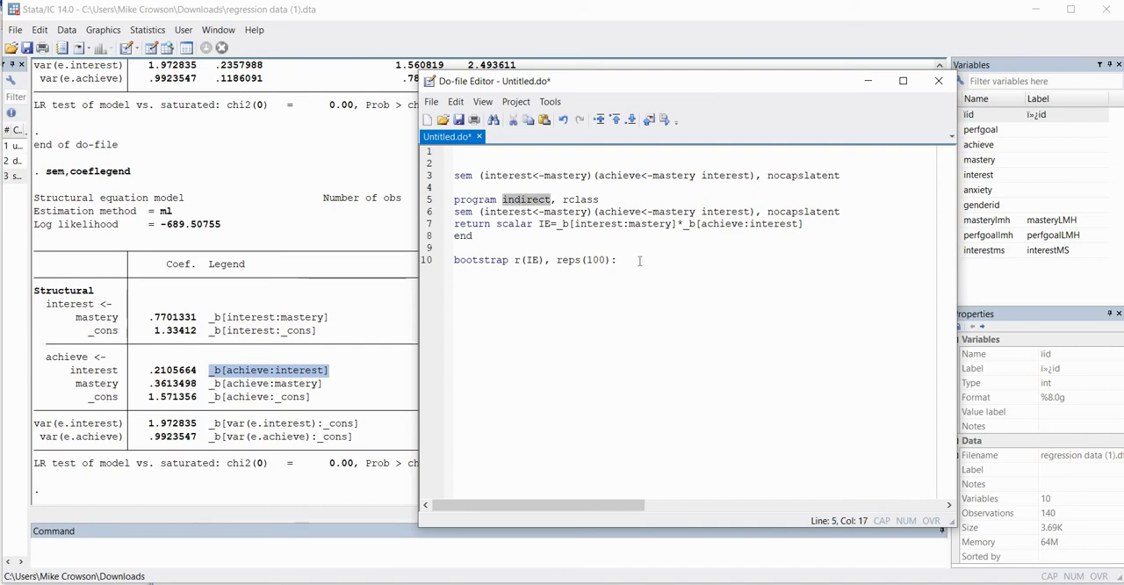
left_click(639, 261)
key("ctrl+v")
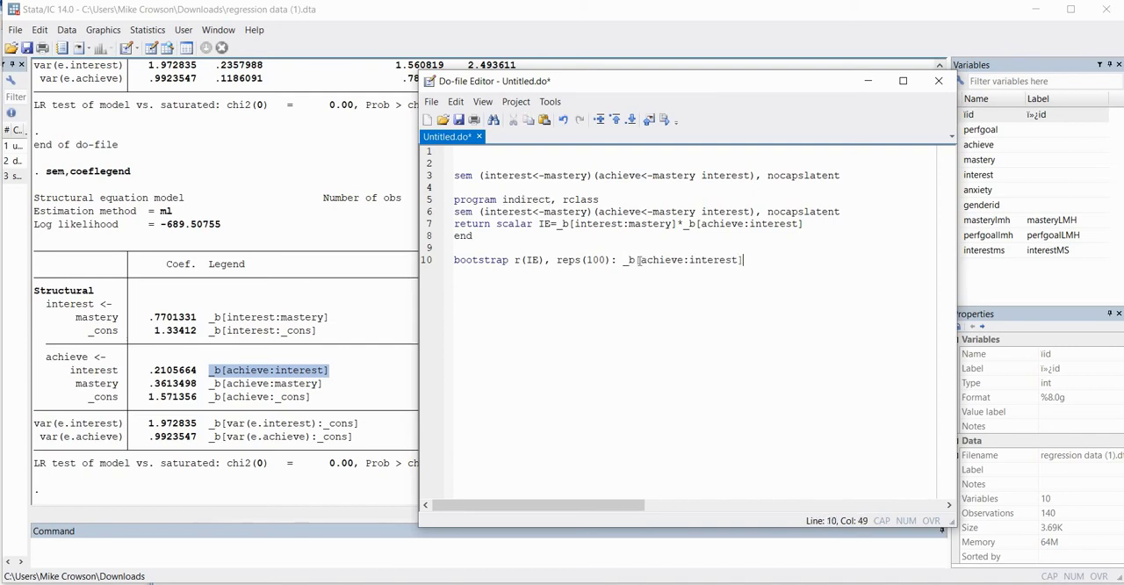
left_click_drag(744, 260, 625, 261)
type("indirect")
left_click_drag(672, 260, 435, 200)
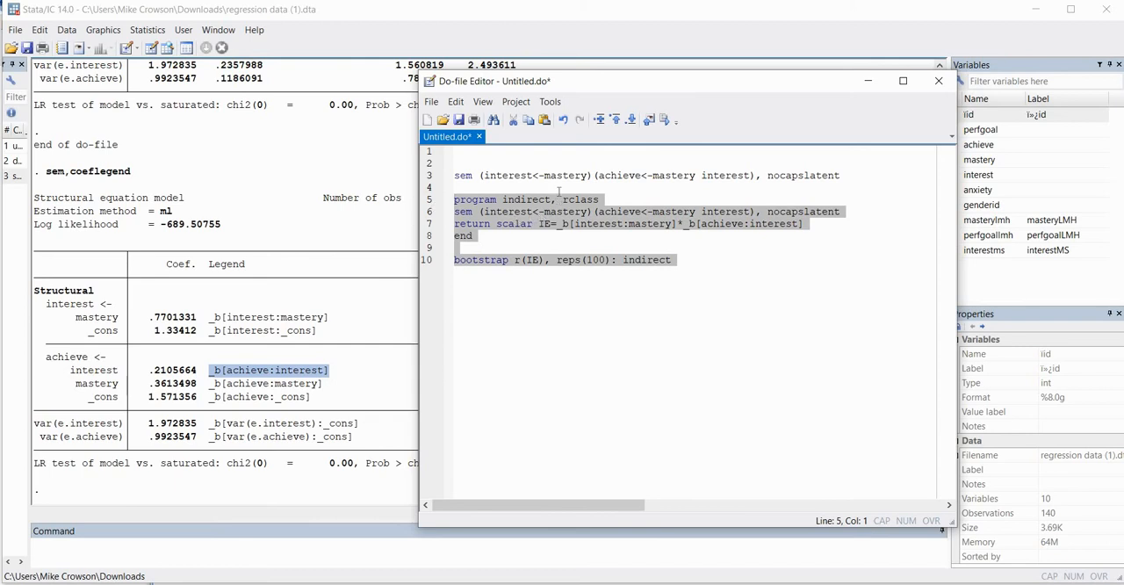
left_click(665, 120)
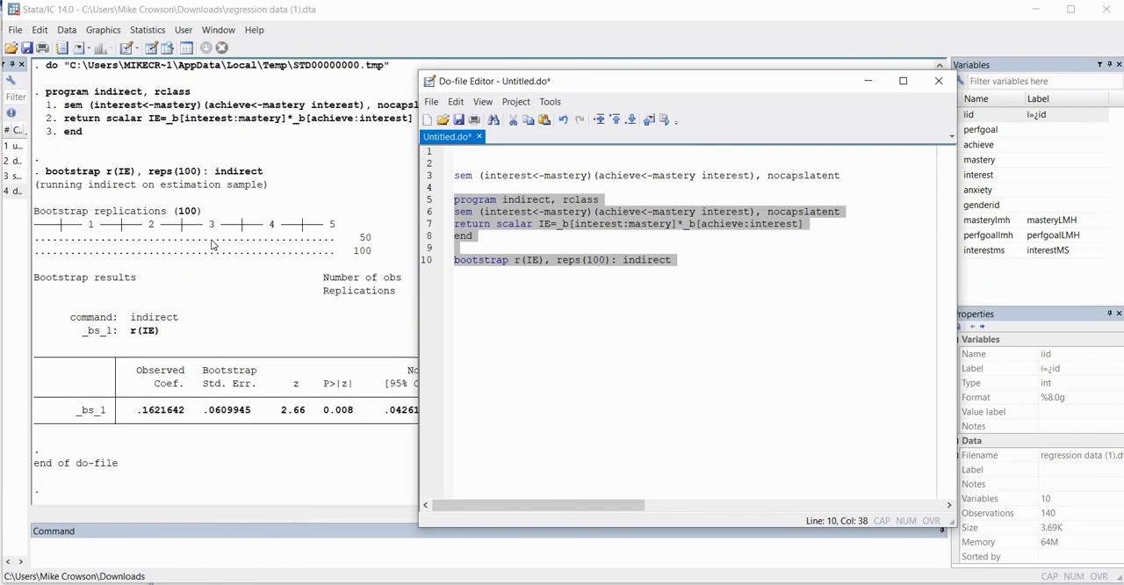
Examine the bootstrap results for the number of replications, the observed indirect-effect coefficient and its 95% confidence interval
left_click(208, 314)
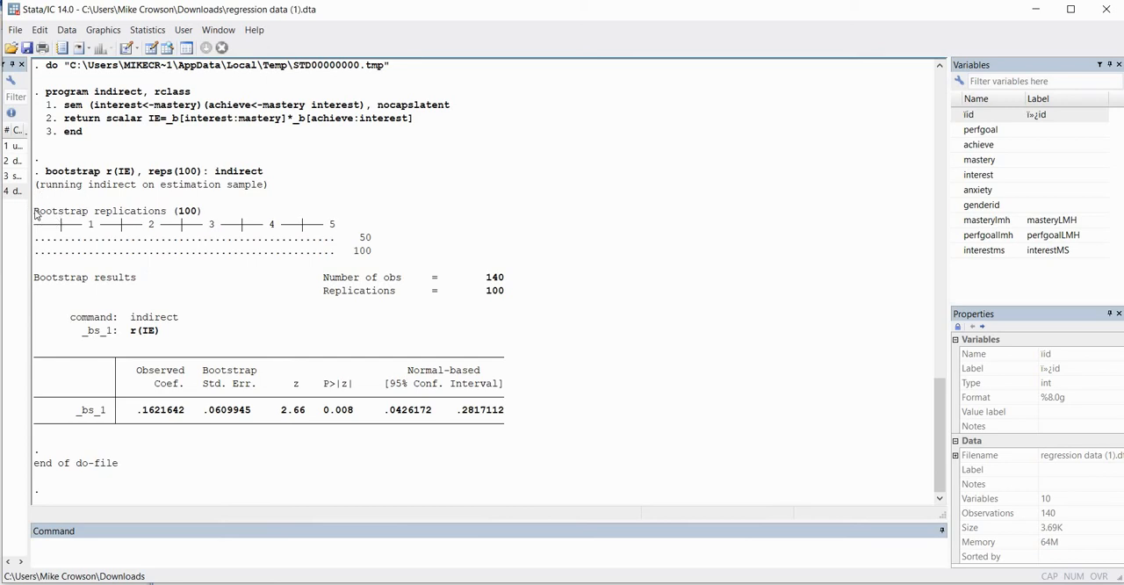
left_click_drag(35, 214, 204, 220)
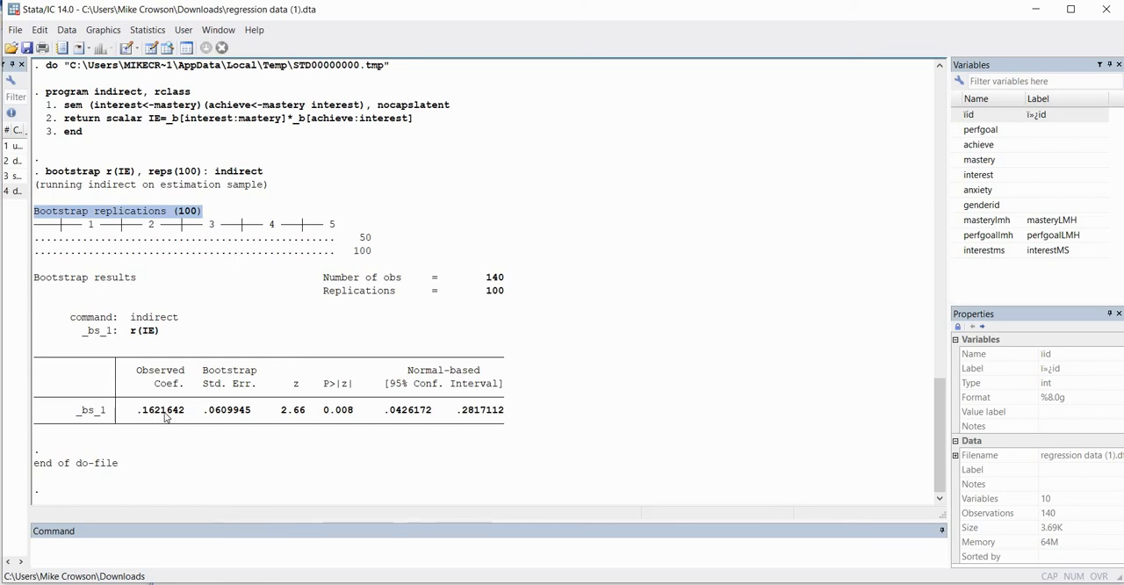
left_click_drag(138, 413, 186, 413)
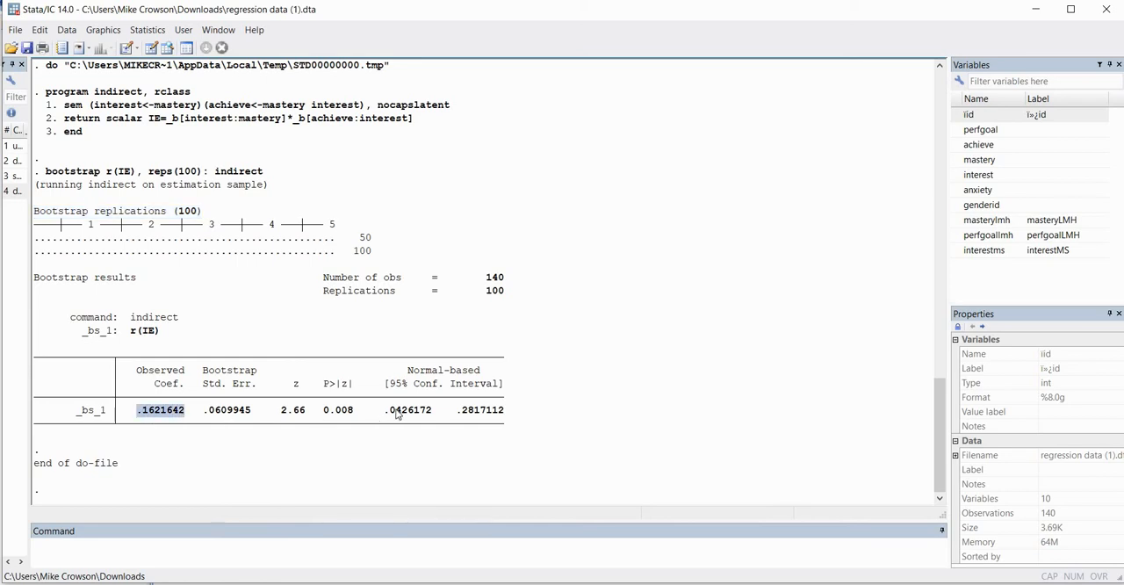
left_click(507, 420)
left_click_drag(384, 412, 507, 419)
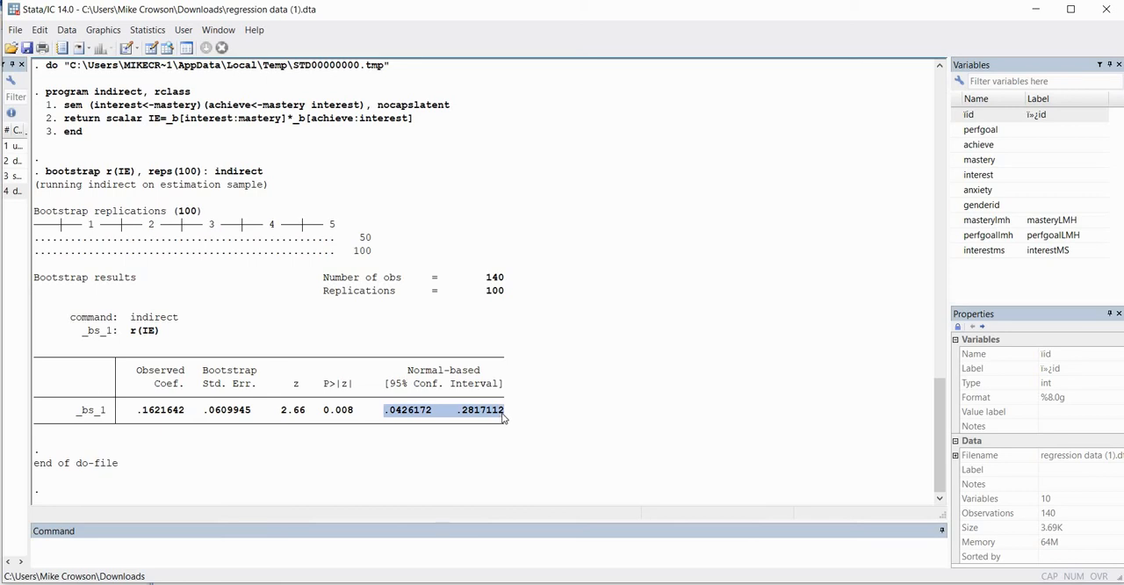
left_click(439, 414)
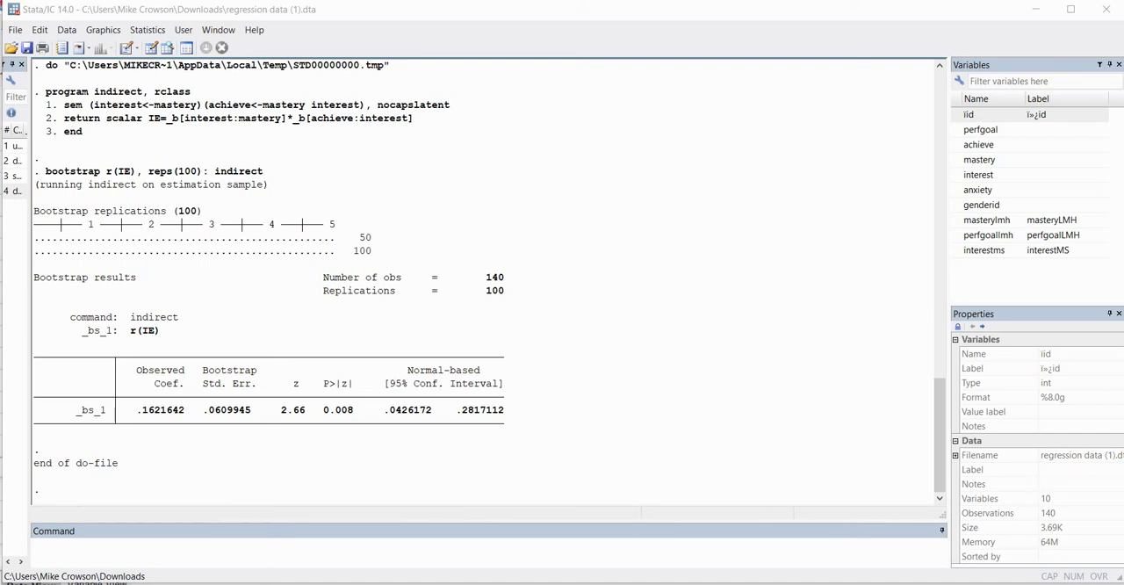
Return to the do-file and add "estat bootstrap,all" below the bootstrap command, after a blank line
key("alt+Tab")
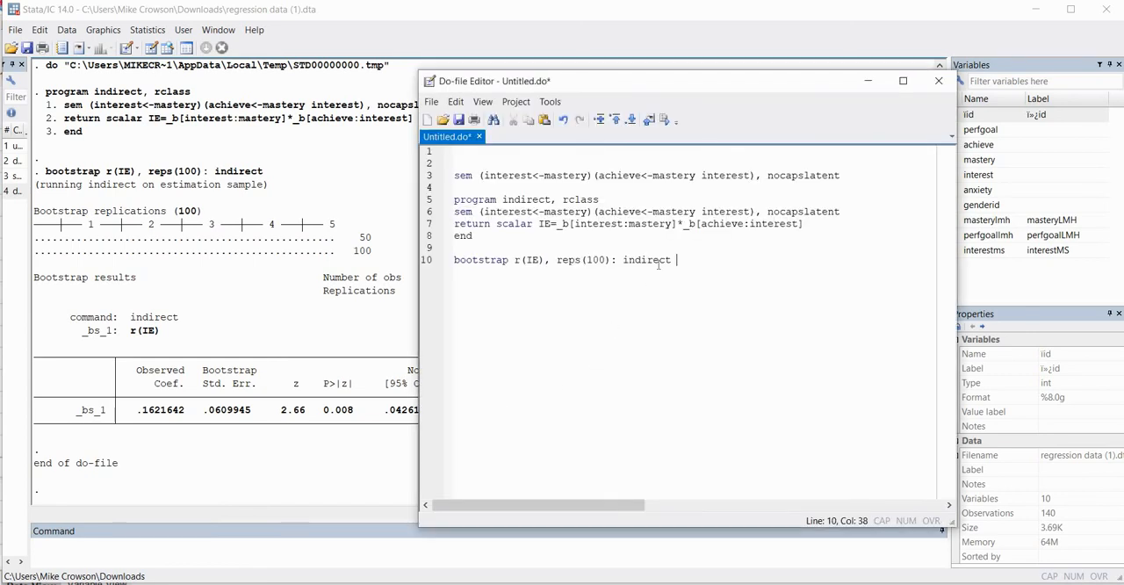
key("Return")
key("Return")
type("estat")
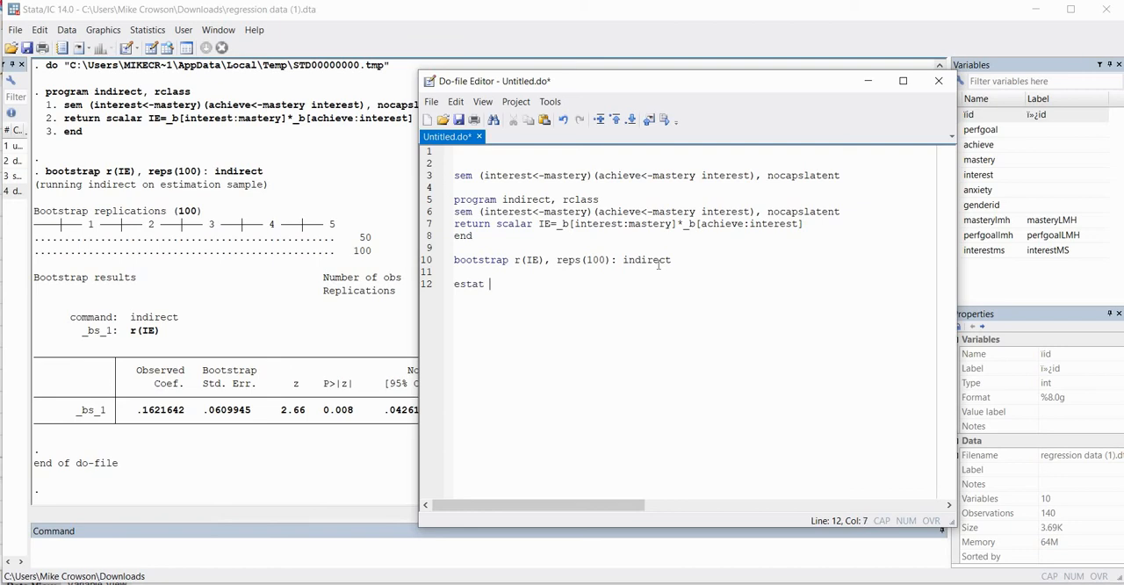
type(" bootstrap,")
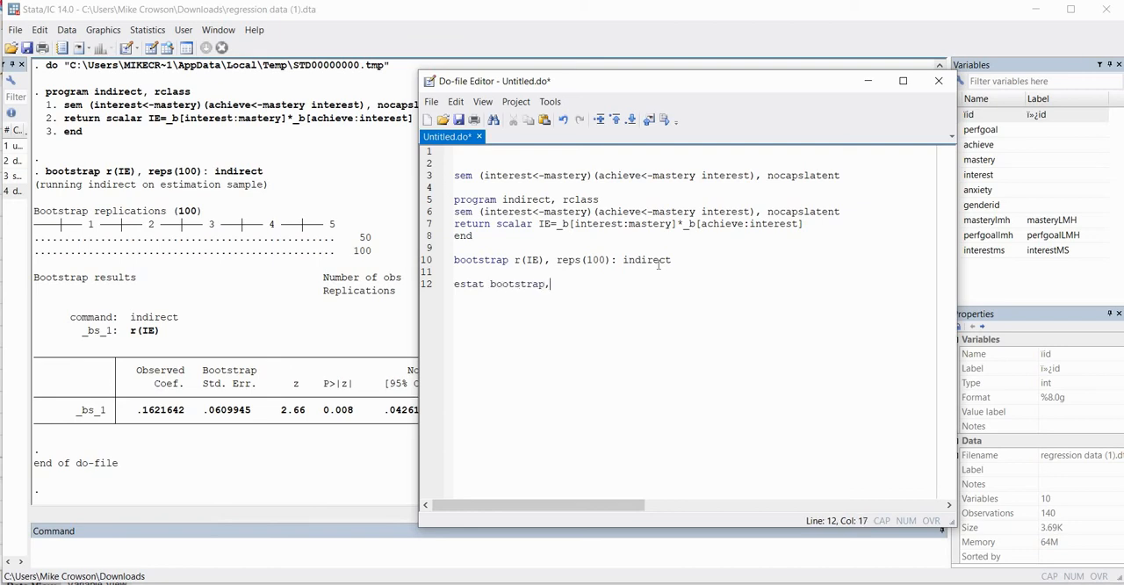
type("all")
Execute only the "estat bootstrap,all" command on line 12 of the do-file and bring its results into view
key("shift+Left")
key("shift+Left")
key("shift+Left")
key("shift+Left")
key("shift+Left")
key("shift+Left")
key("shift+Left")
key("shift+Left")
key("shift+Left")
key("shift+Left")
key("shift+Left")
key("shift+Left")
key("shift+Left")
key("shift+Left")
key("shift+Left")
key("shift+Left")
key("shift+Left")
key("shift+Left")
key("shift+Left")
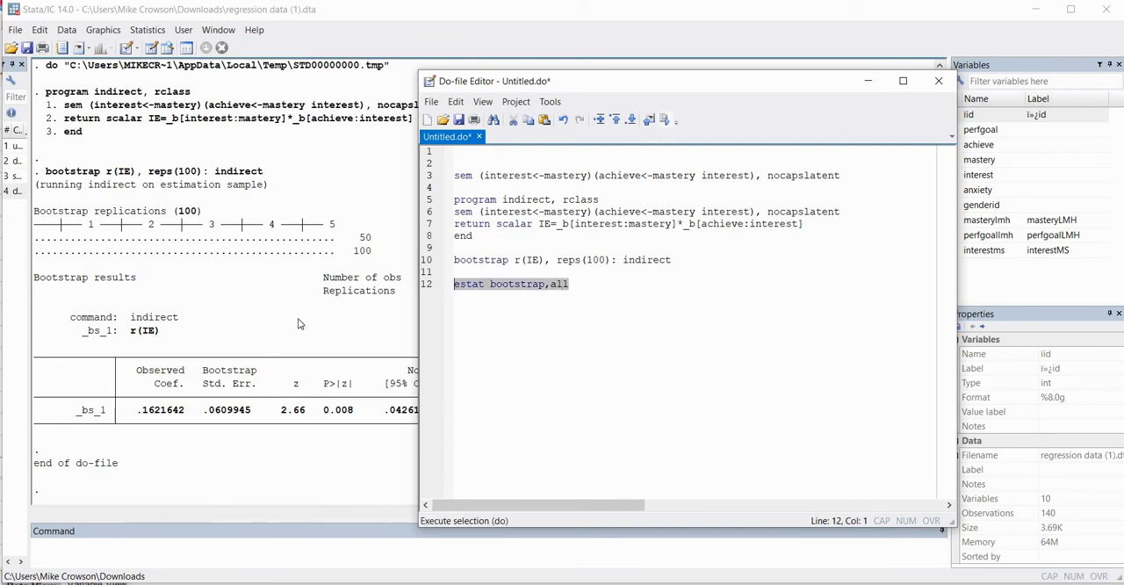
key("ctrl+d")
left_click(149, 348)
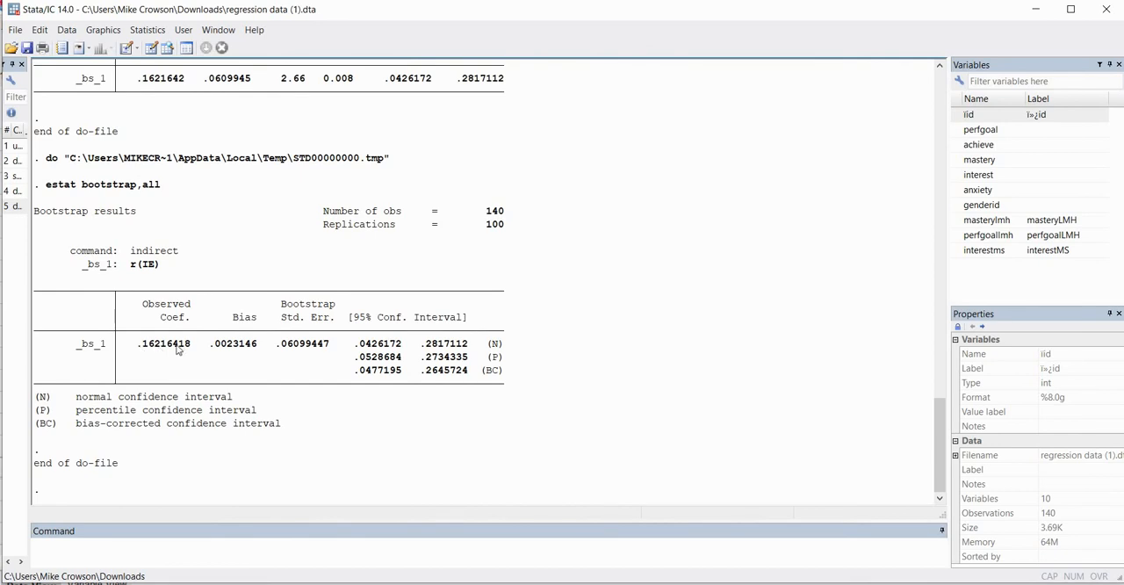
Examine the observed indirect-effect coefficient and its normal, percentile and bias-corrected 95% confidence intervals
left_click_drag(138, 344, 192, 344)
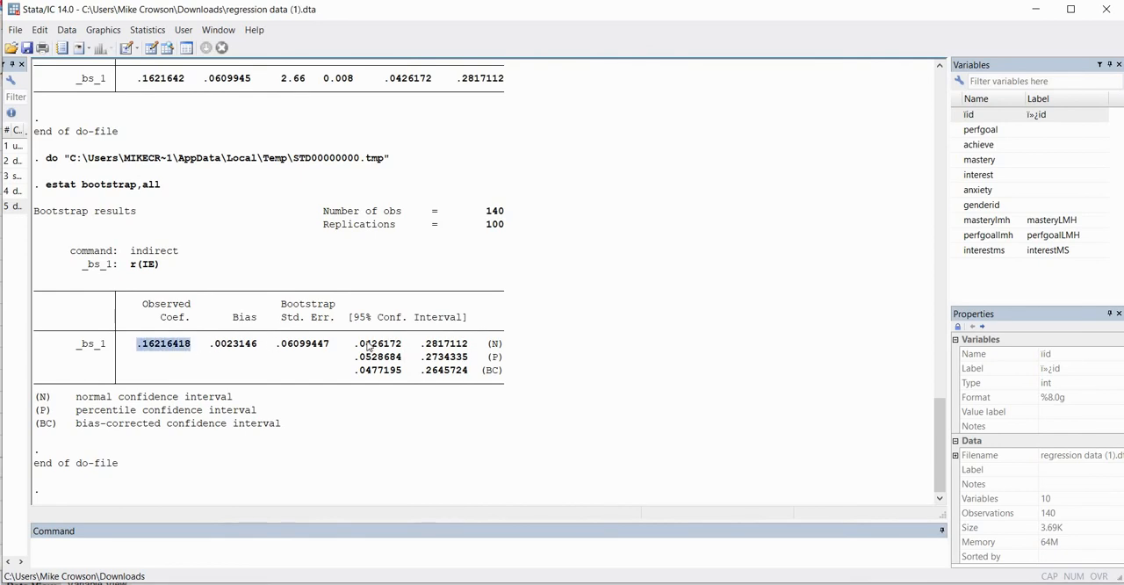
left_click_drag(355, 345, 466, 344)
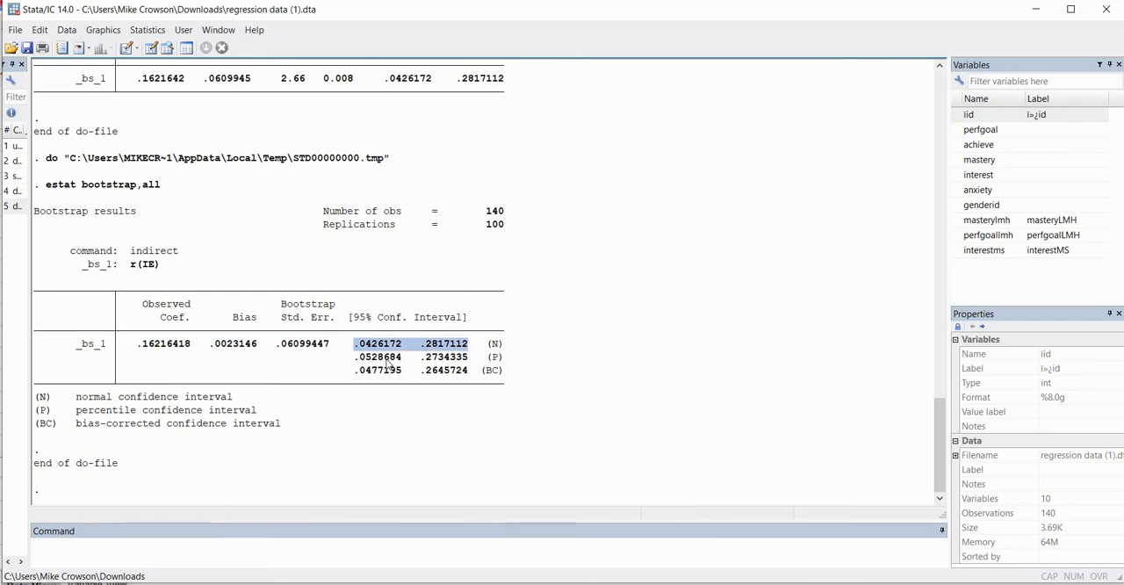
left_click_drag(355, 358, 466, 358)
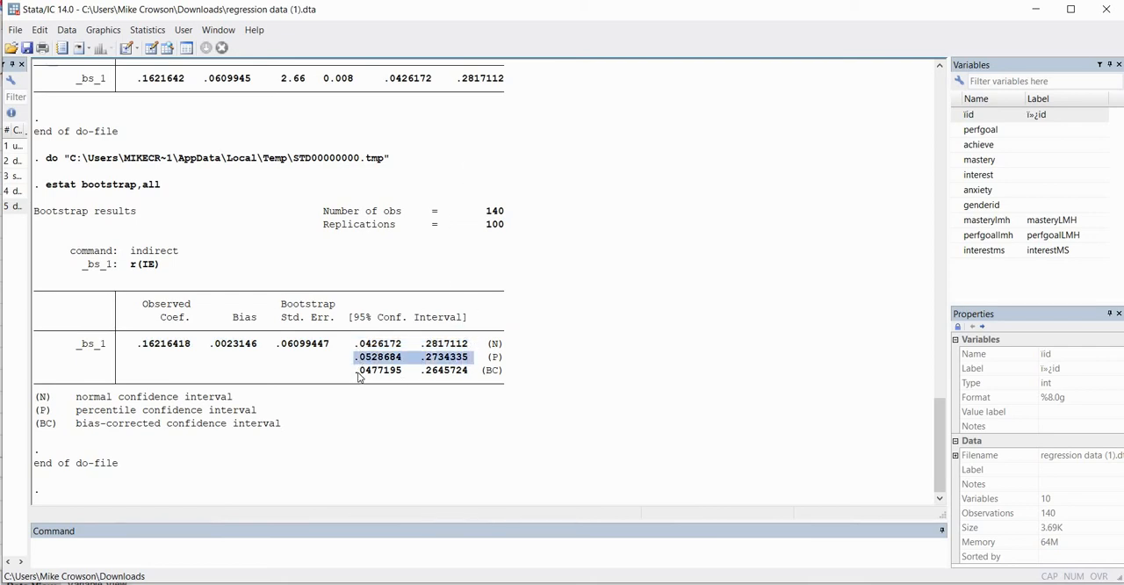
left_click_drag(360, 376, 472, 376)
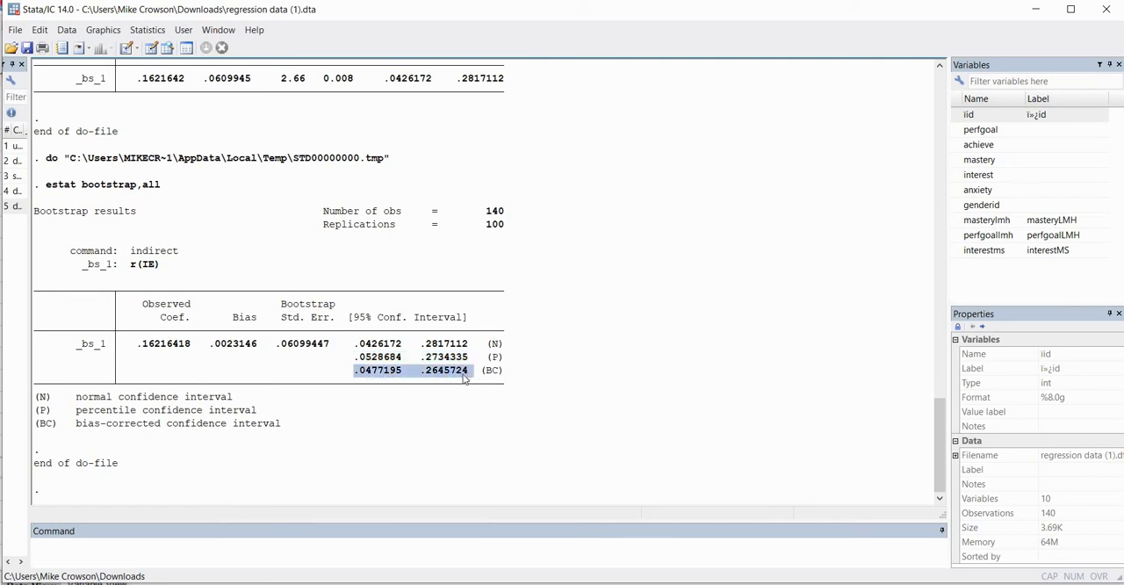
Switch to the SPSS output and compare its bootstrap confidence limits for the interest indirect effect with Stata's percentile interval
key("alt+Tab")
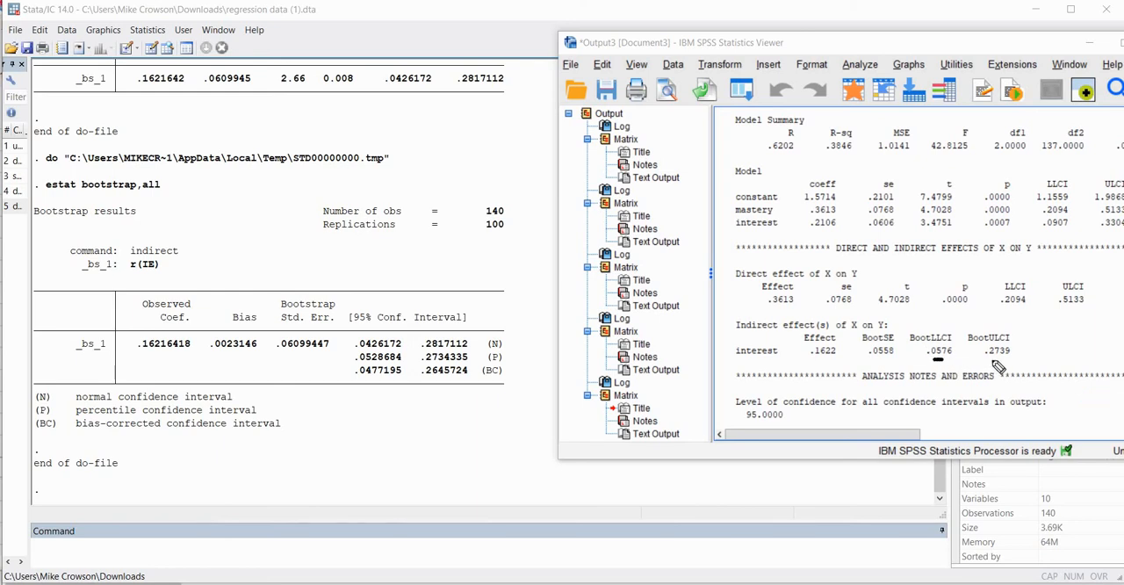
left_click_drag(932, 358, 1001, 359)
left_click_drag(375, 366, 479, 373)
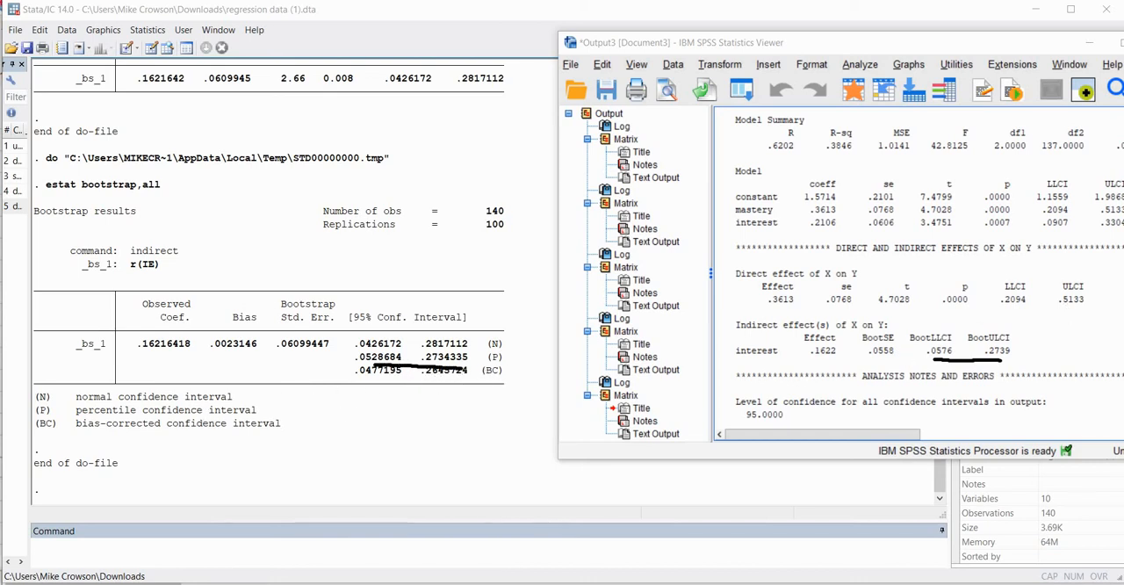
key("Escape")
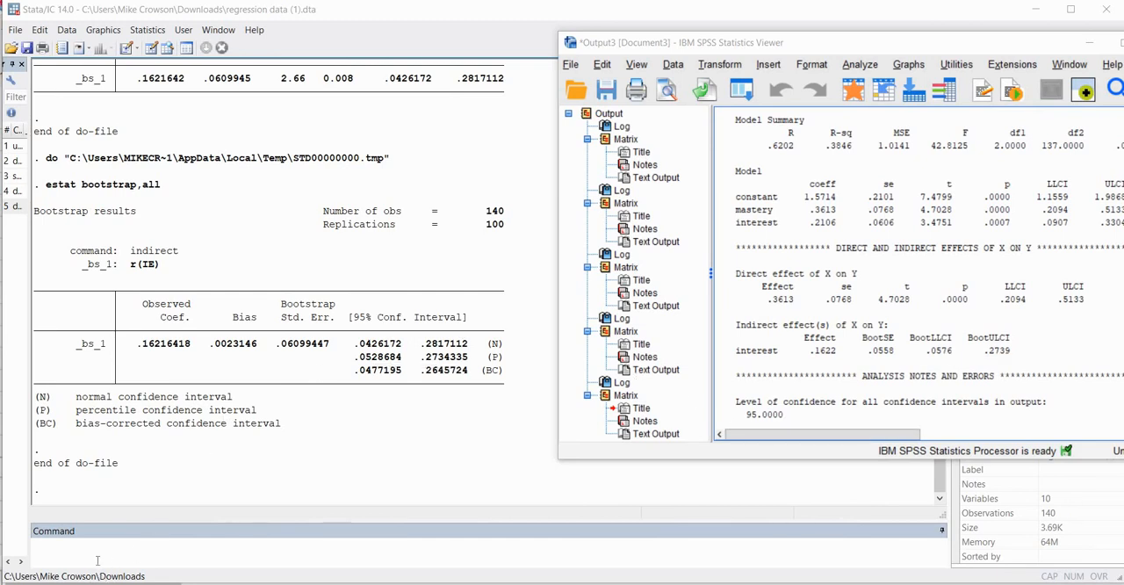
left_click(449, 369)
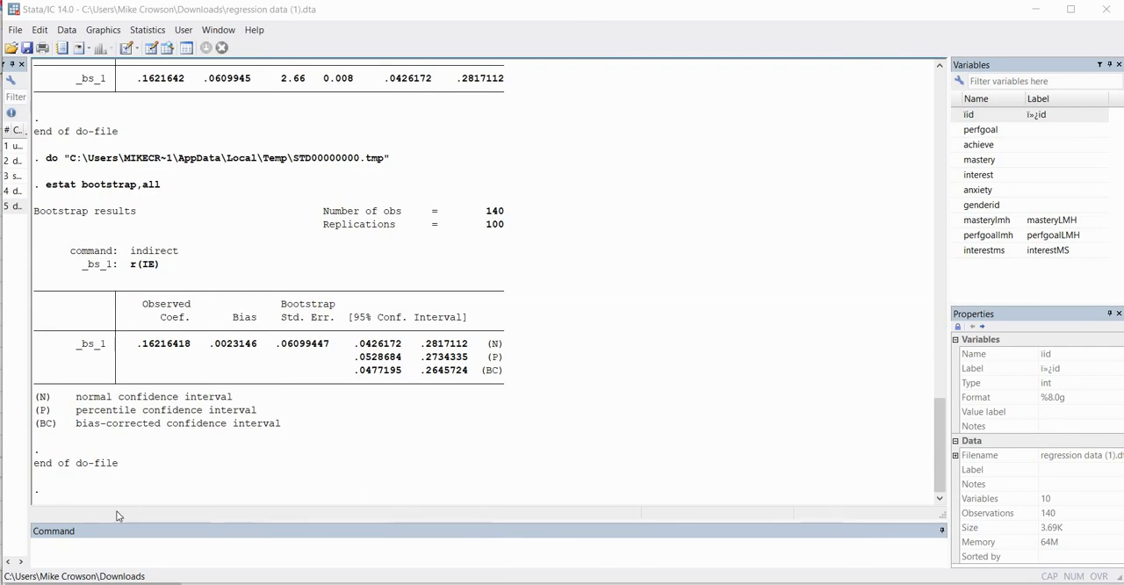
Return to the do-file and start a two-mediator model on line 15 with "sem (interest<-mastery)(anxiety<-mastery)"
left_click(194, 575)
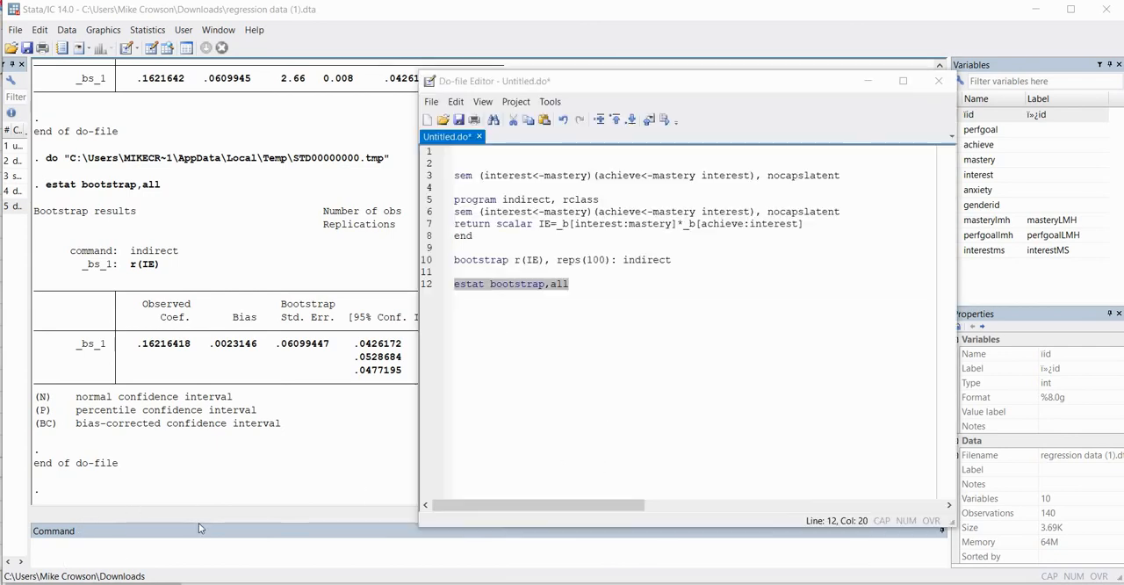
left_click(587, 282)
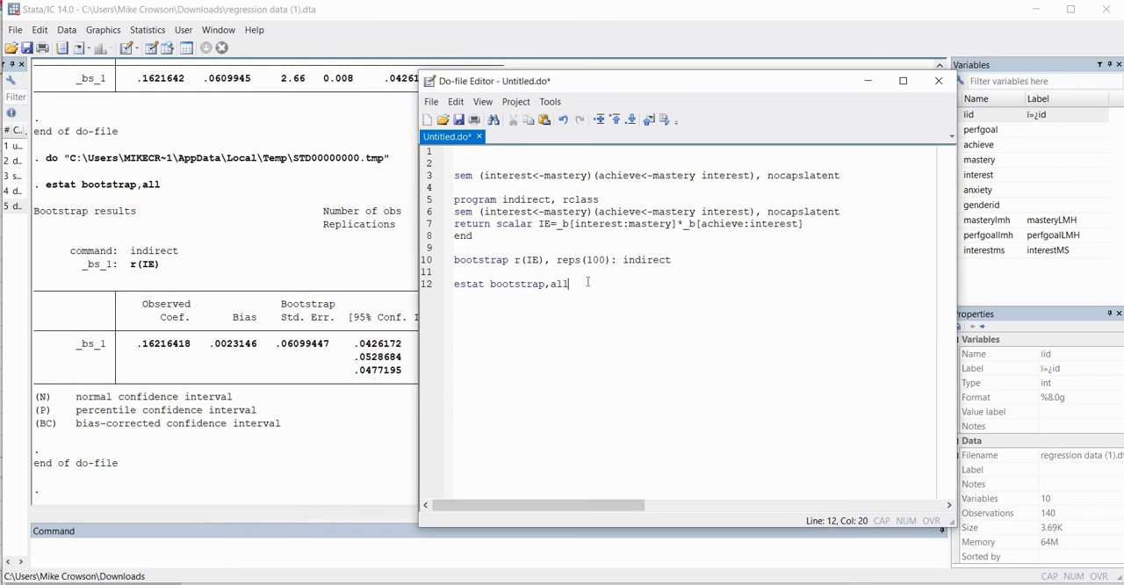
key("Return")
key("Return")
key("Return")
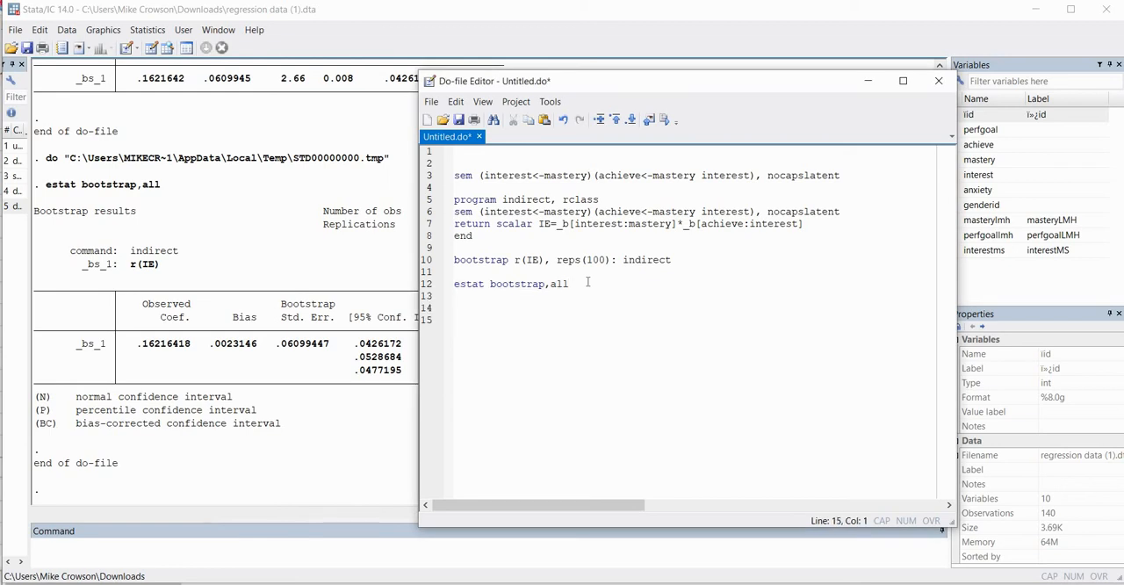
type("sem (interest<-mastery")
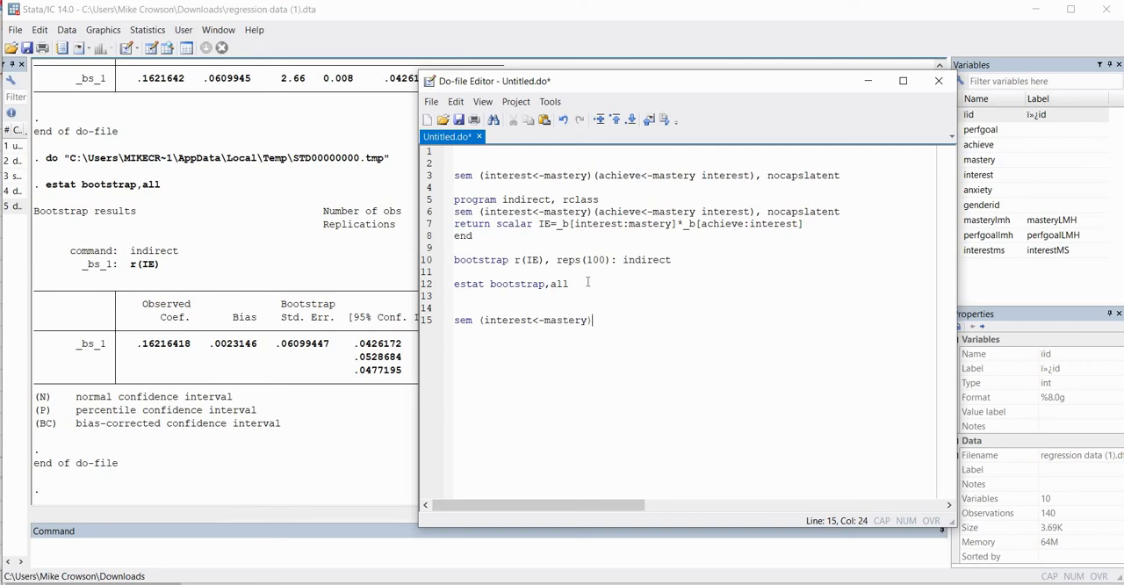
type(")(anxiety<-mastery)")
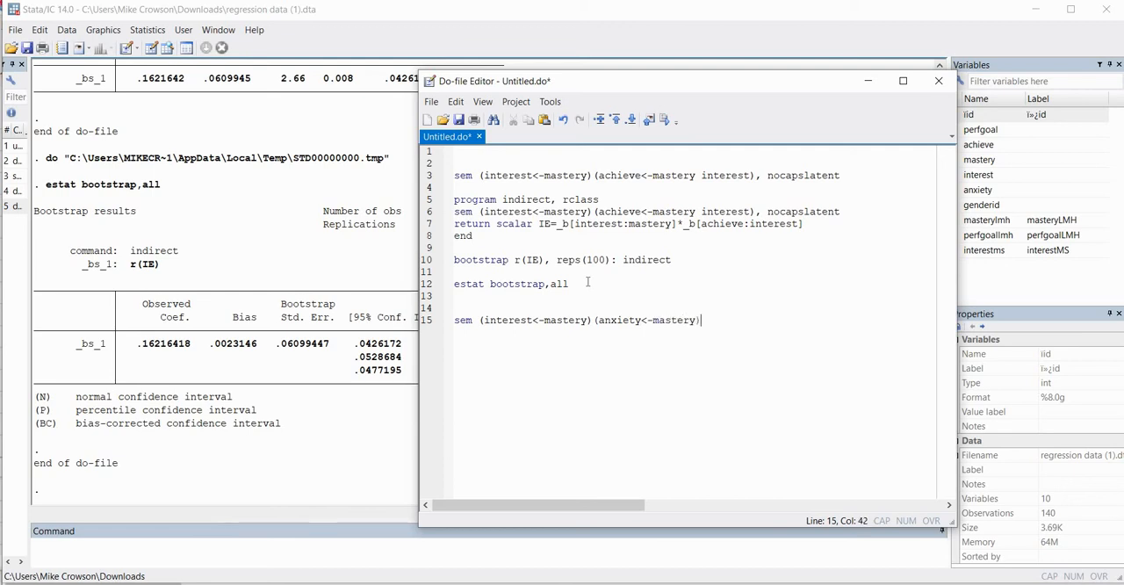
type("(achieve<-mastery intere")
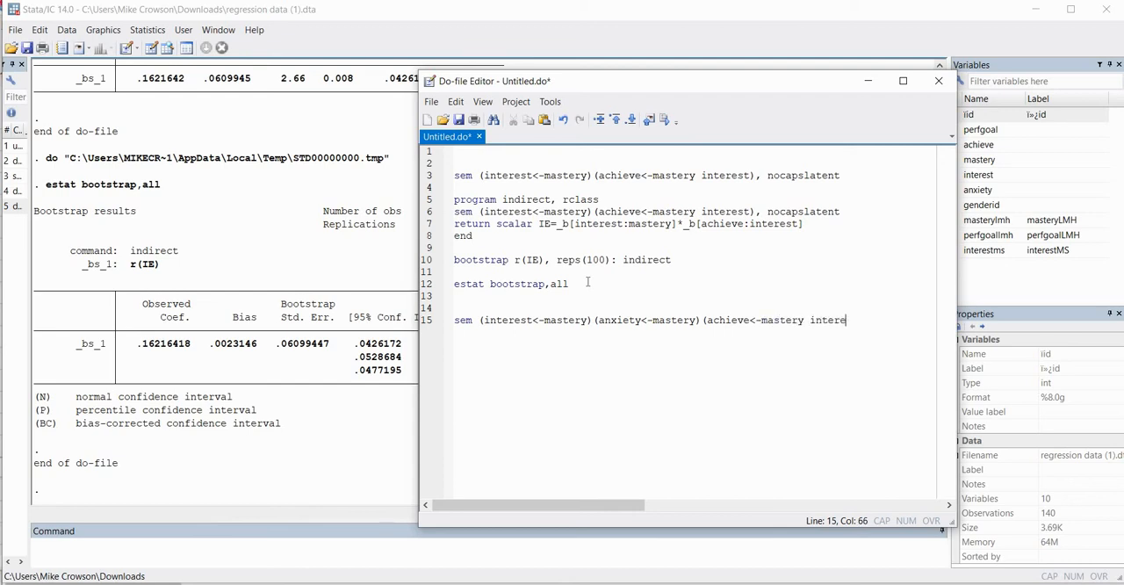
type("st anxiety),")
Complete the sem command with "(achieve<-mastery interest anxiety), ///" and the option "nocapslatent" on line 16
type("///")
key("Return")
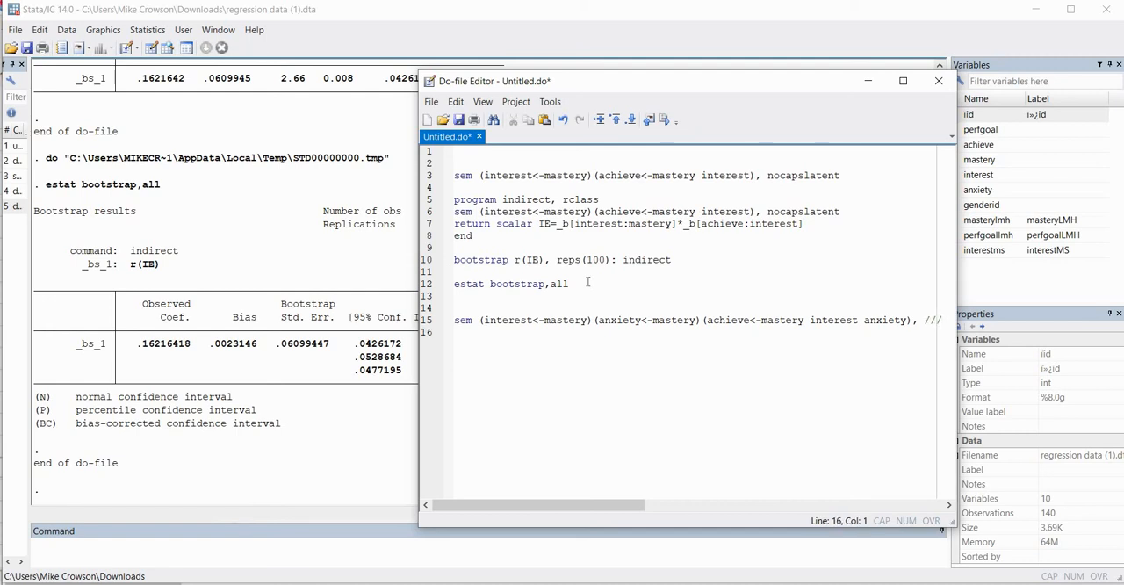
type("nocapslatent")
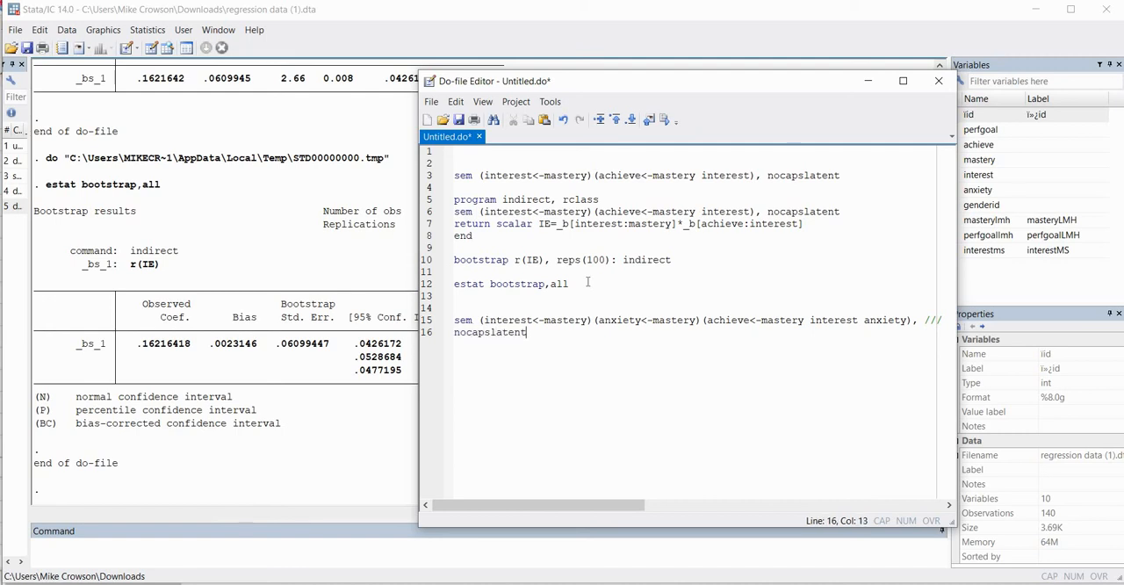
Add two new lines below the sem command, execute lines 15 to 16 and display the remaining paused output
key("Return")
key("Return")
left_click_drag(539, 334, 453, 319)
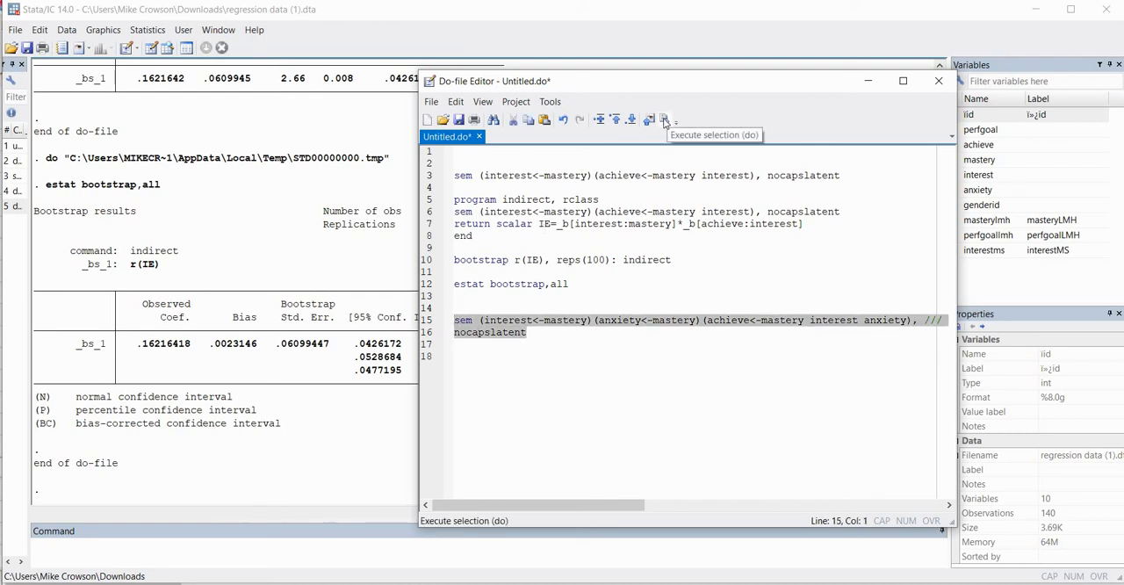
left_click(667, 120)
left_click(61, 491)
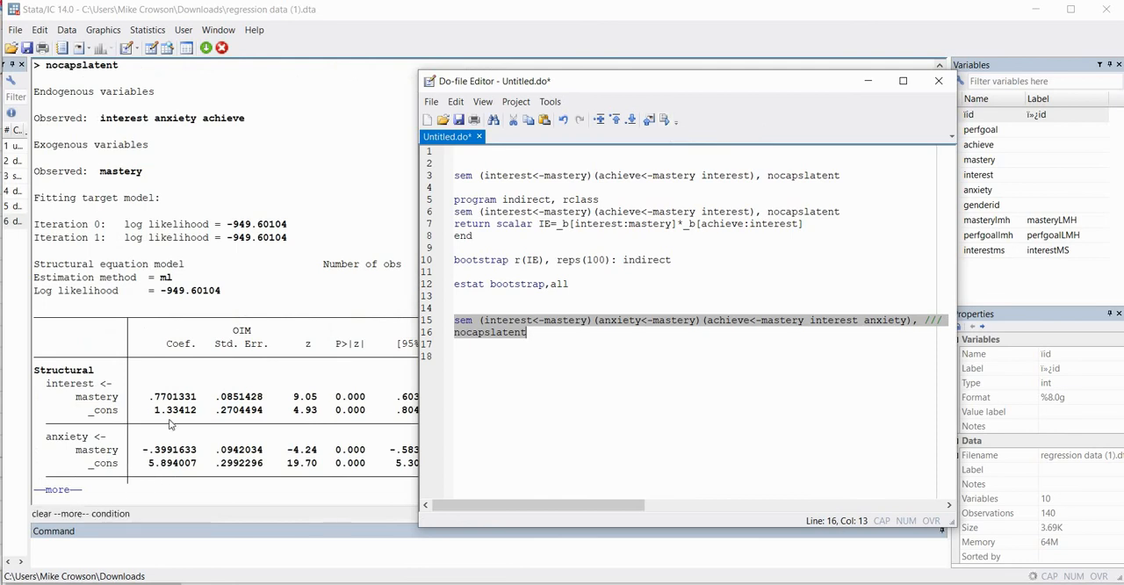
Examine the coefficients and p-values for mastery predicting interest and anxiety, and for anxiety predicting achieve
scroll(347, 332, "up", 1)
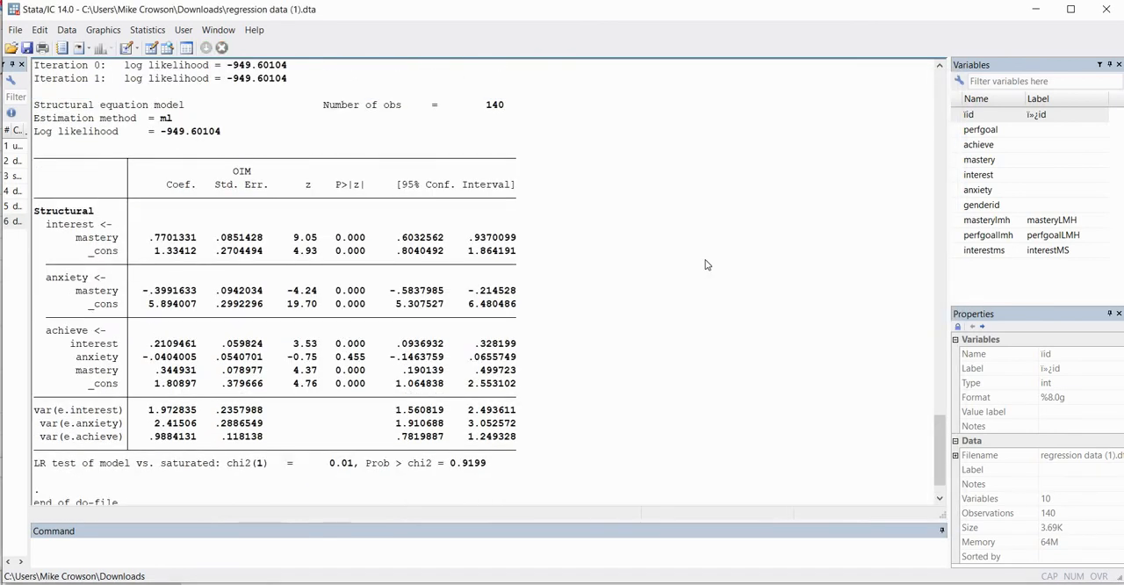
scroll(347, 332, "down", 1)
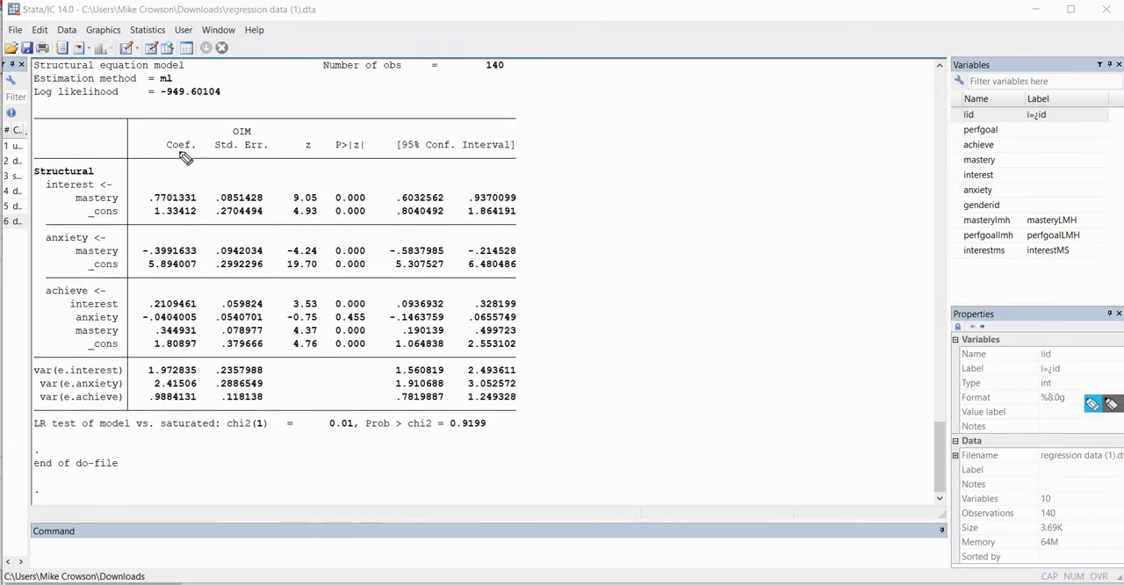
left_click_drag(169, 156, 202, 156)
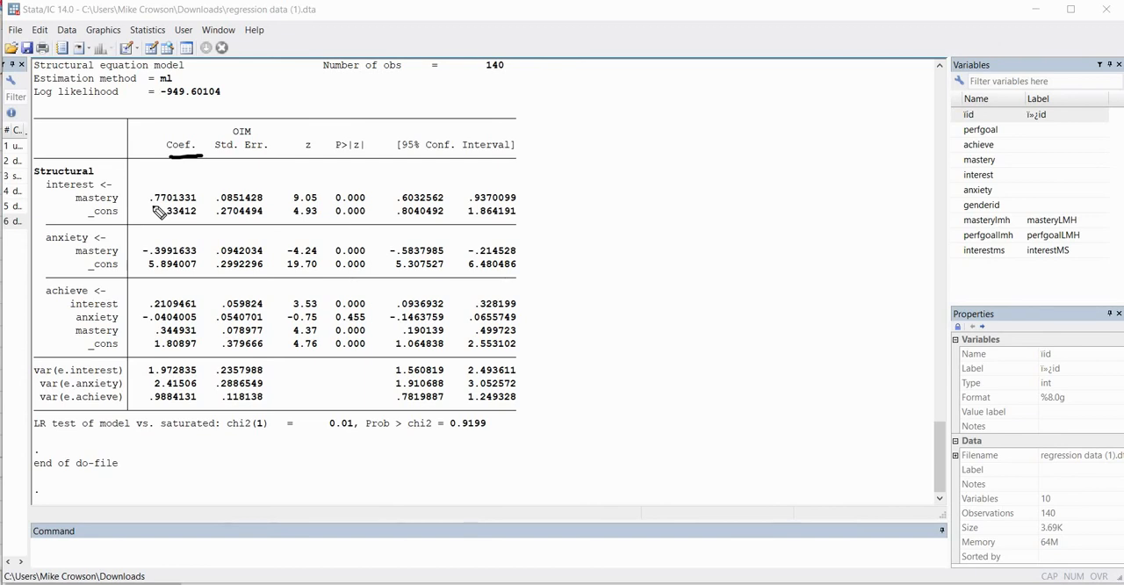
left_click_drag(167, 205, 151, 205)
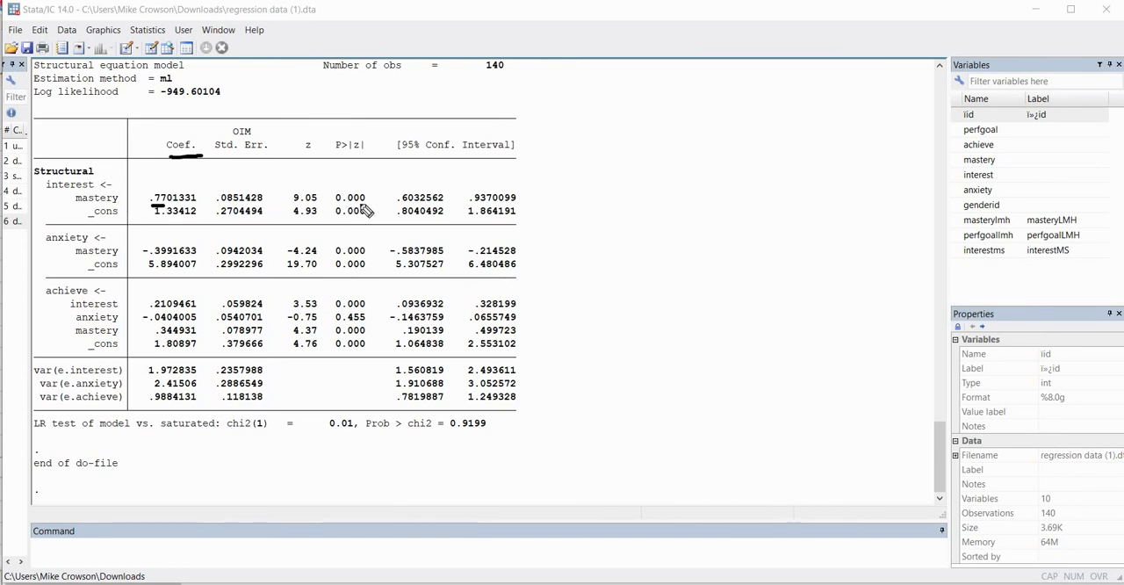
left_click_drag(373, 194, 386, 185)
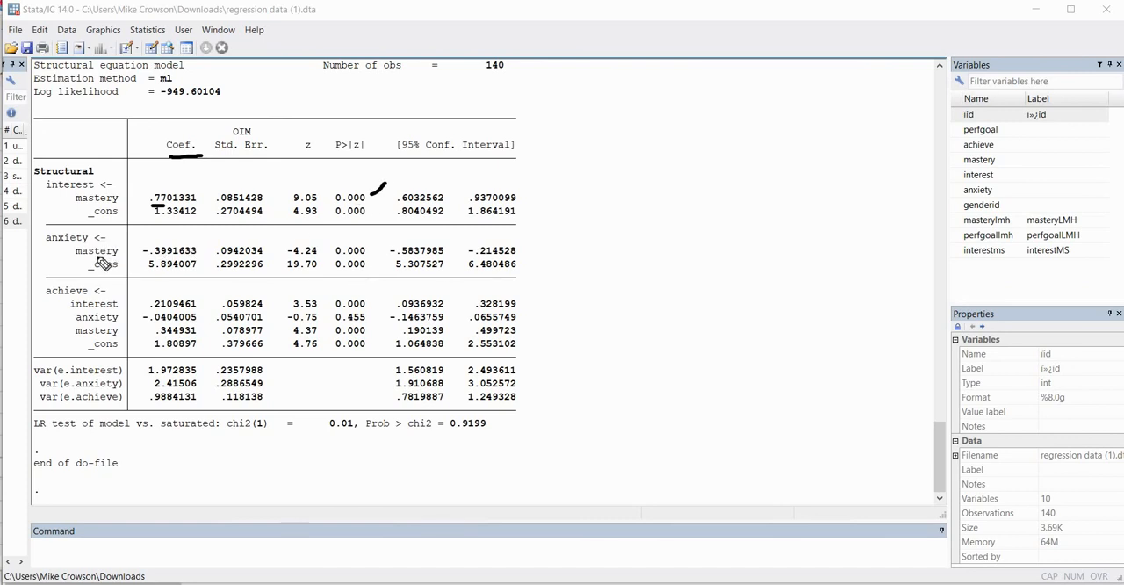
left_click_drag(151, 260, 174, 259)
left_click_drag(364, 254, 377, 246)
left_click_drag(199, 317, 206, 315)
left_click_drag(344, 322, 364, 323)
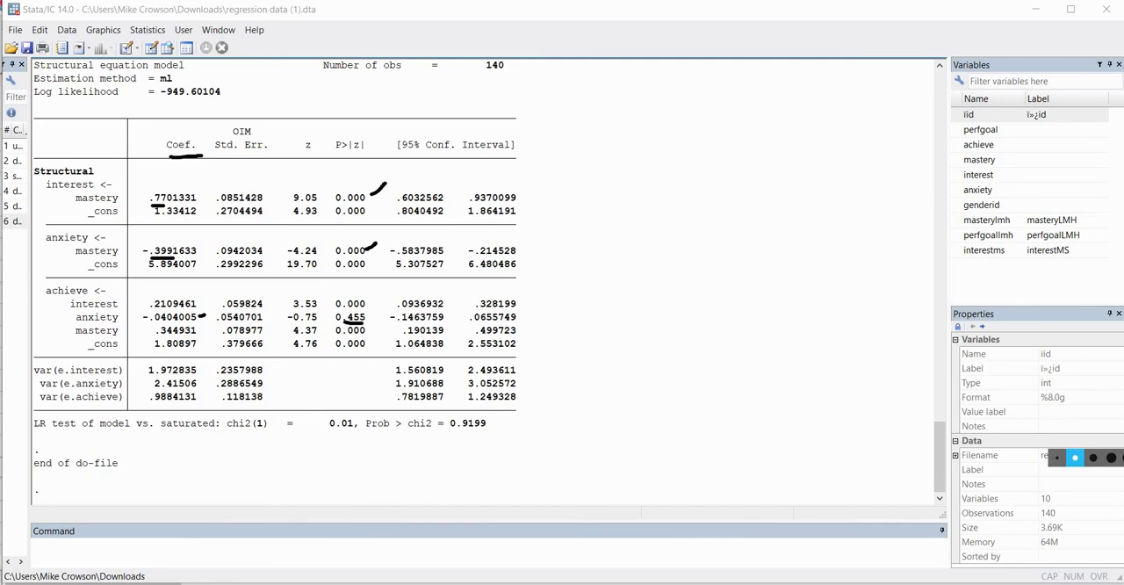
key("Escape")
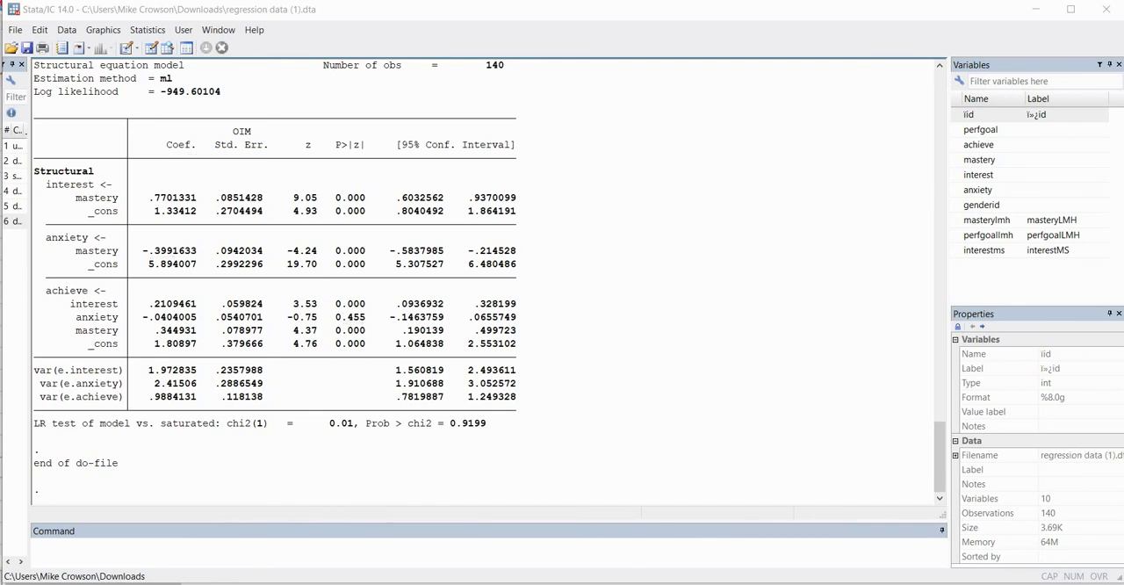
Return to the do-file and begin a new program on line 18 with "program indirect2, rclass"
key("alt+Tab")
left_click(571, 328)
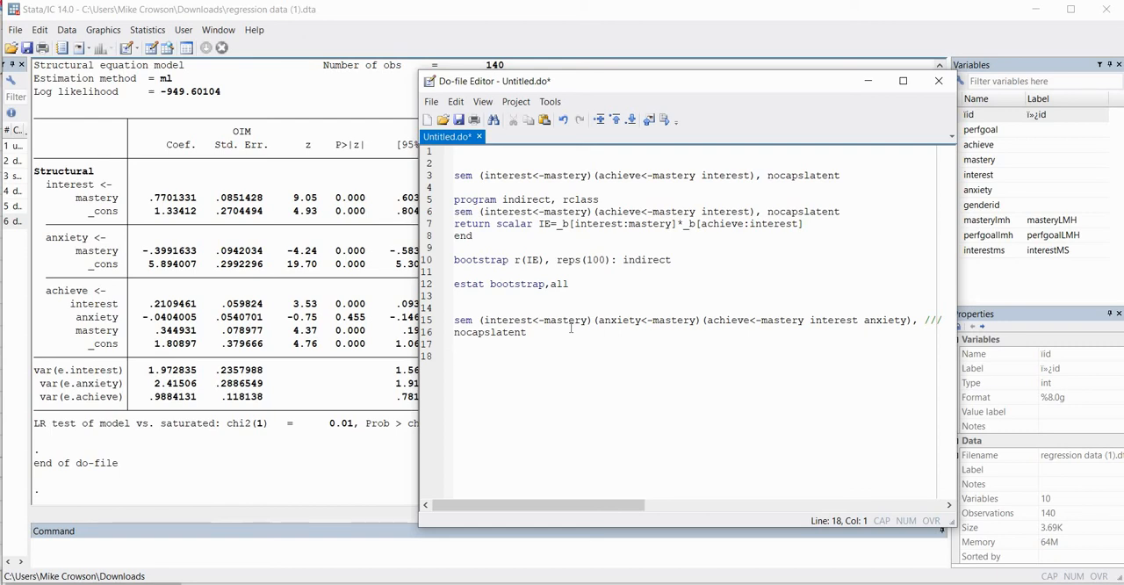
type("program indirec")
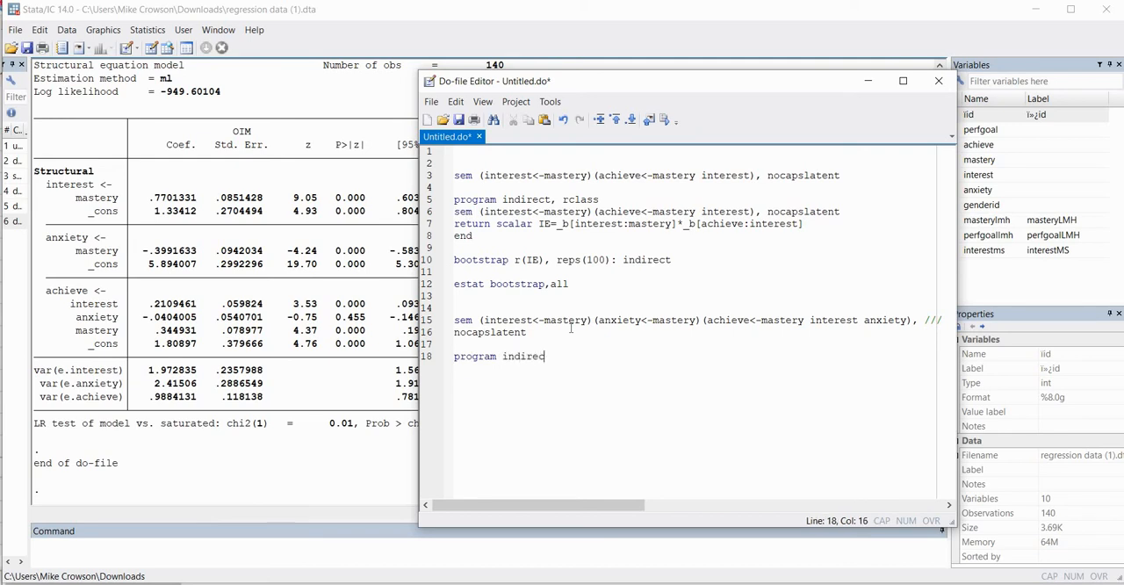
type("t2, rclass")
key("Return")
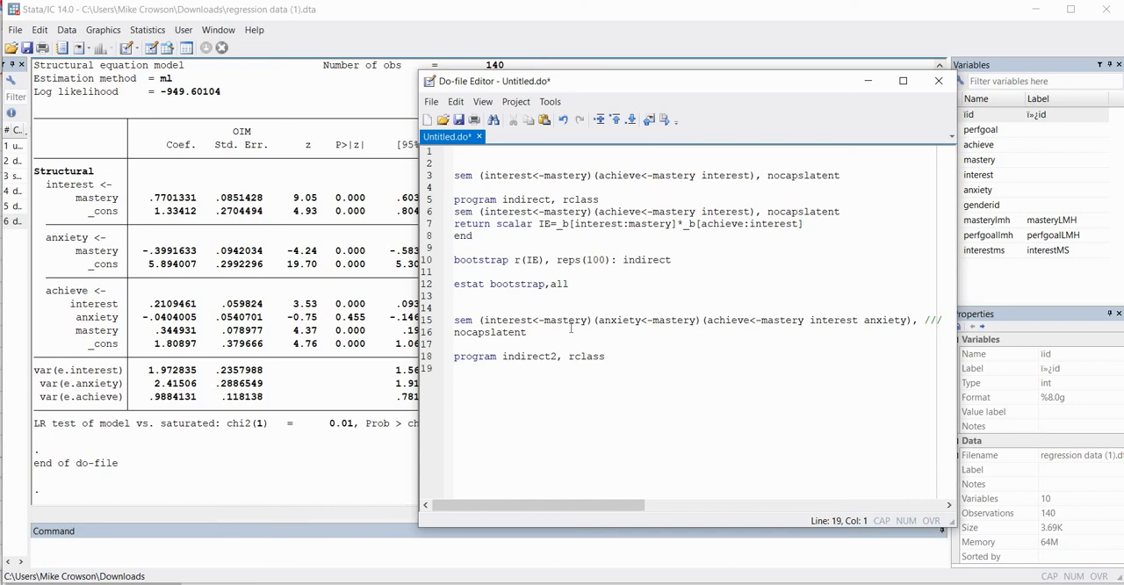
Copy the two-mediator sem command from lines 15 to 16 into the indirect2 program on lines 19 to 20
type("sem")
left_click_drag(538, 335, 453, 325)
key("ctrl+c")
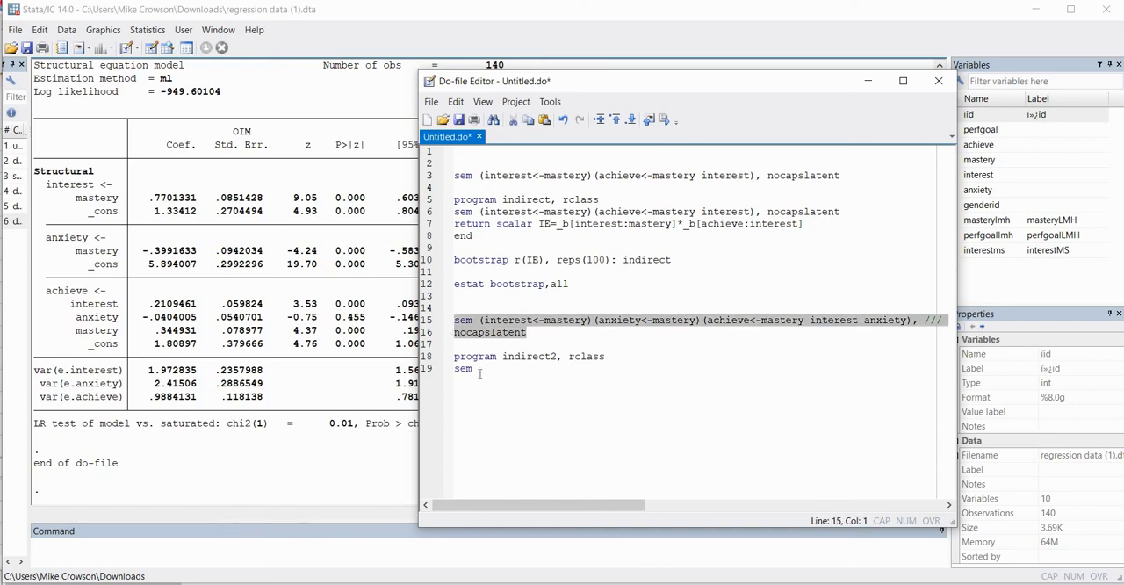
left_click(447, 371)
key("ctrl+v")
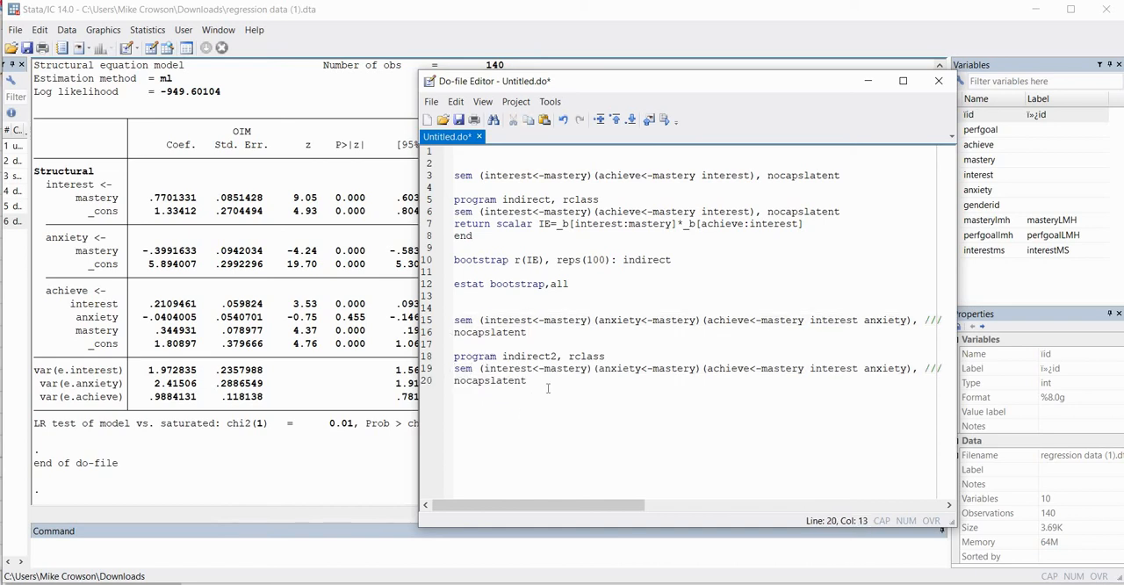
Define the first specific indirect effect on line 22 as "return scalar SIE1=_b[interest:mastery]*_b[achieve:interest]"
key("Return")
key("Return")
type("return s")
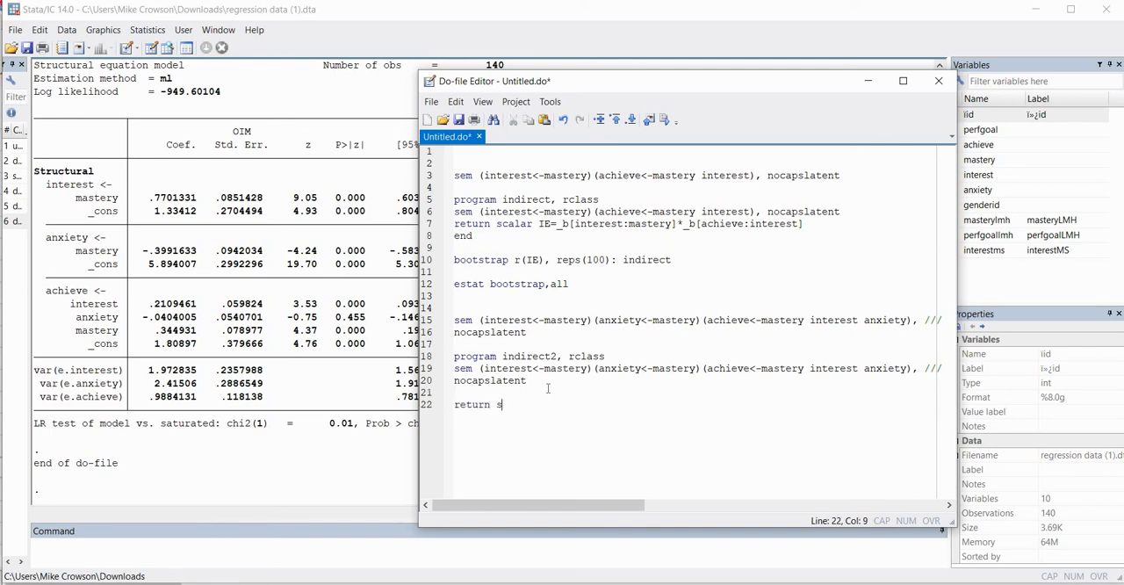
type("calar SIE1=")
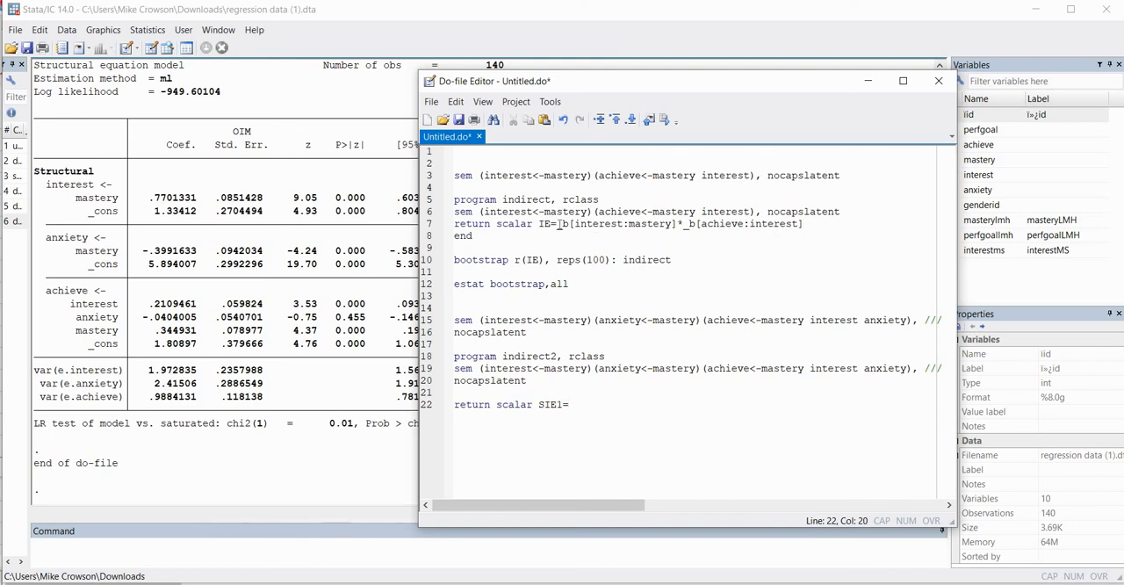
left_click_drag(555, 224, 798, 233)
key("ctrl+c")
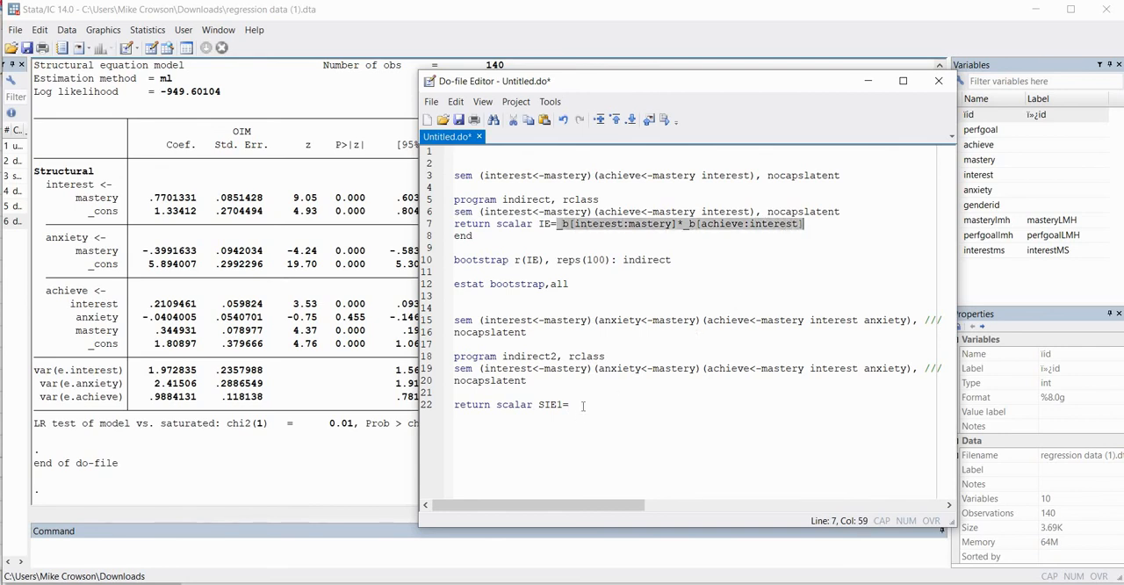
left_click(585, 425)
key("ctrl+v")
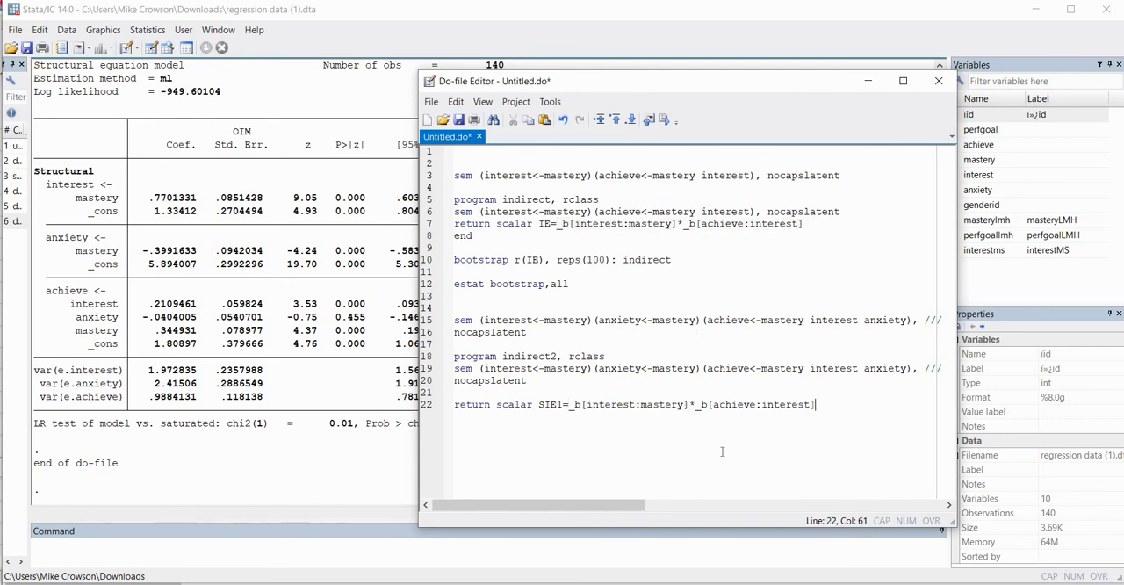
Add a line 23 starting "return scalar SIE2=" and fill it with the same interest coefficient product used for SIE1
key("Return")
type("retr")
key("BackSpace")
type("urn scalar ")
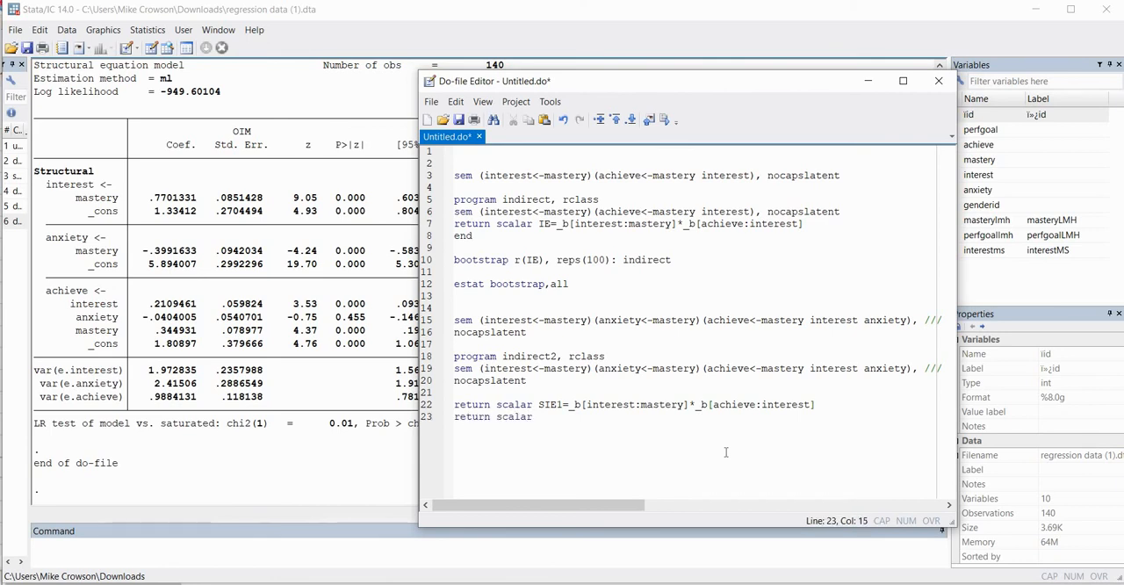
type("SIE2=")
key("ctrl+v")
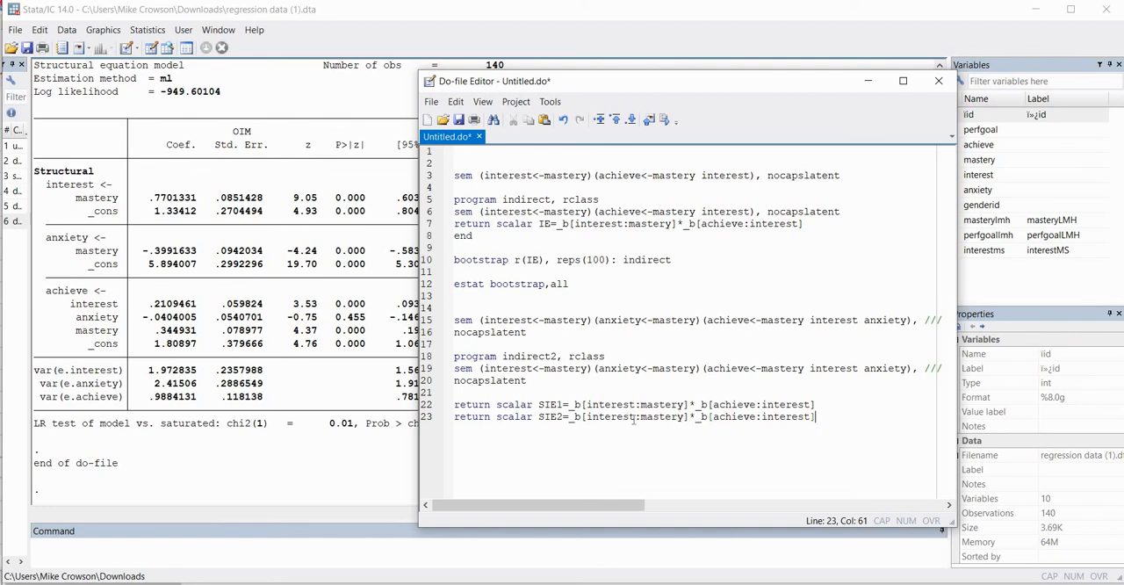
Replace interest with anxiety in both SIE2 terms so the expression reads "_b[anxiety:mastery]*_b[achieve:anxiety]"
key("BackSpace")
key("BackSpace")
key("BackSpace")
key("BackSpace")
key("BackSpace")
key("BackSpace")
key("BackSpace")
key("BackSpace")
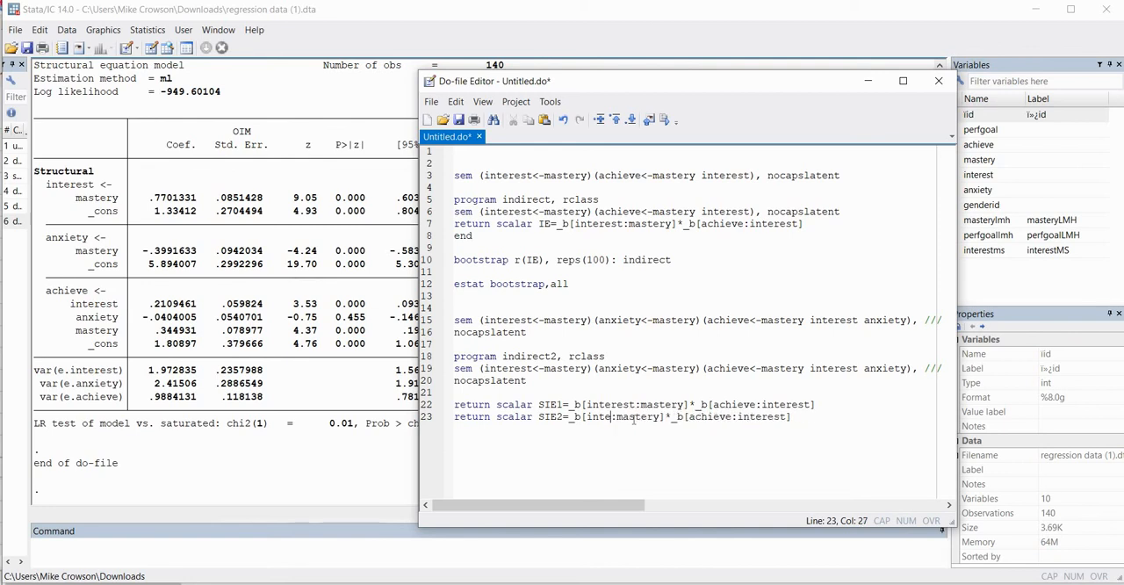
type("anxiety")
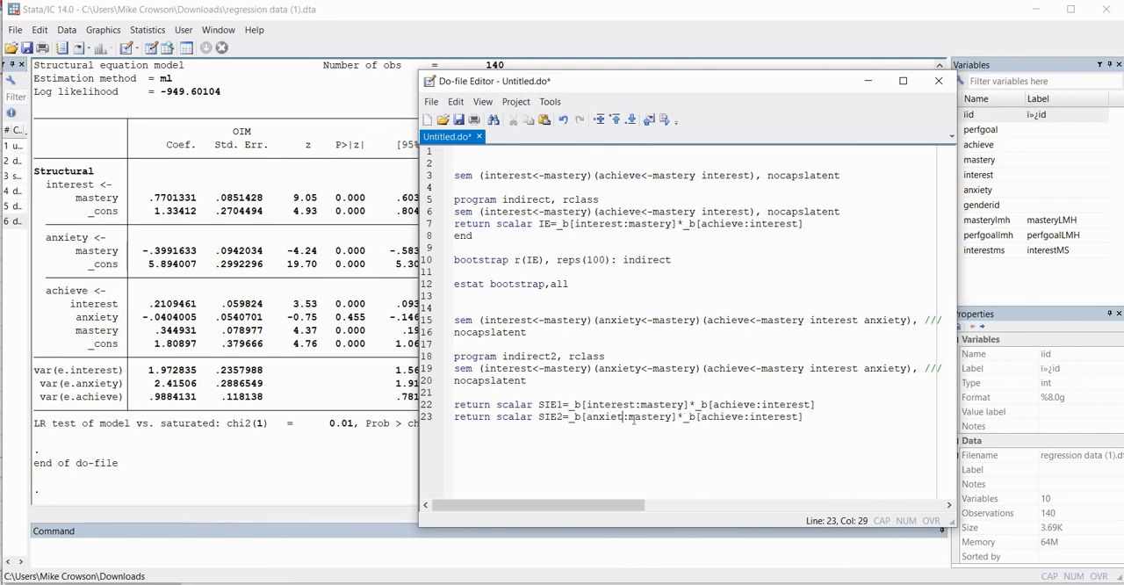
key("Right")
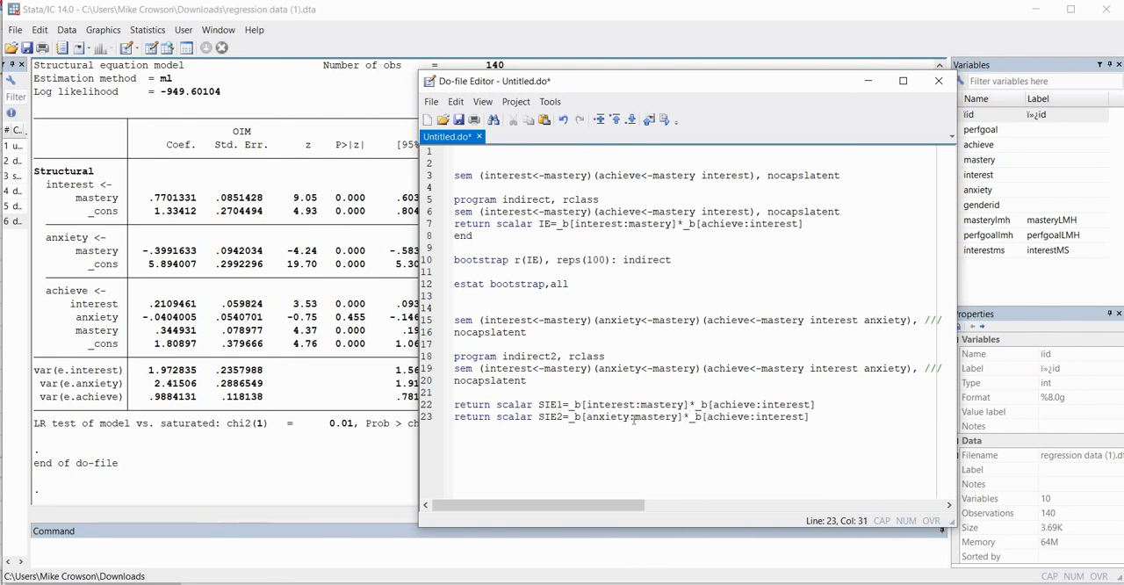
key("Left")
key("Right")
key("Right")
key("Right")
key("Right")
key("Right")
key("Right")
key("Right")
key("Right")
key("Right")
key("Right")
key("Right")
key("Right")
key("Right")
key("Right")
key("Right")
key("Right")
key("Right")
key("Right")
key("Right")
key("Right")
key("BackSpace")
key("BackSpace")
key("BackSpace")
key("BackSpace")
key("BackSpace")
key("BackSpace")
key("BackSpace")
key("BackSpace")
type("anxiety")
Start the total indirect effect on line 24 as "return scalar TIE=" followed by the SIE1 coefficient product
key("Return")
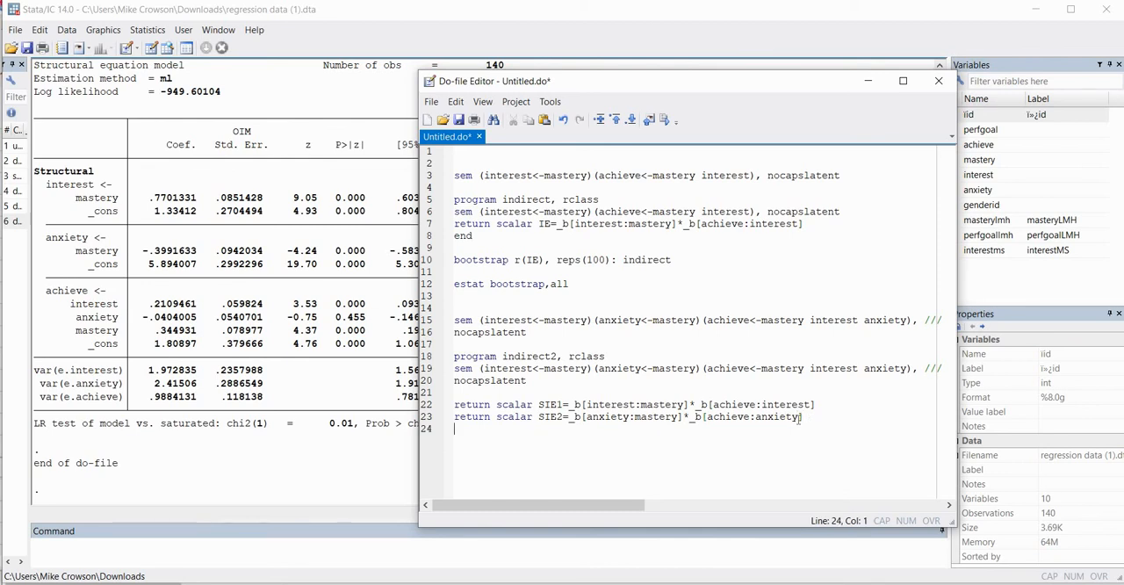
type("return scalar ")
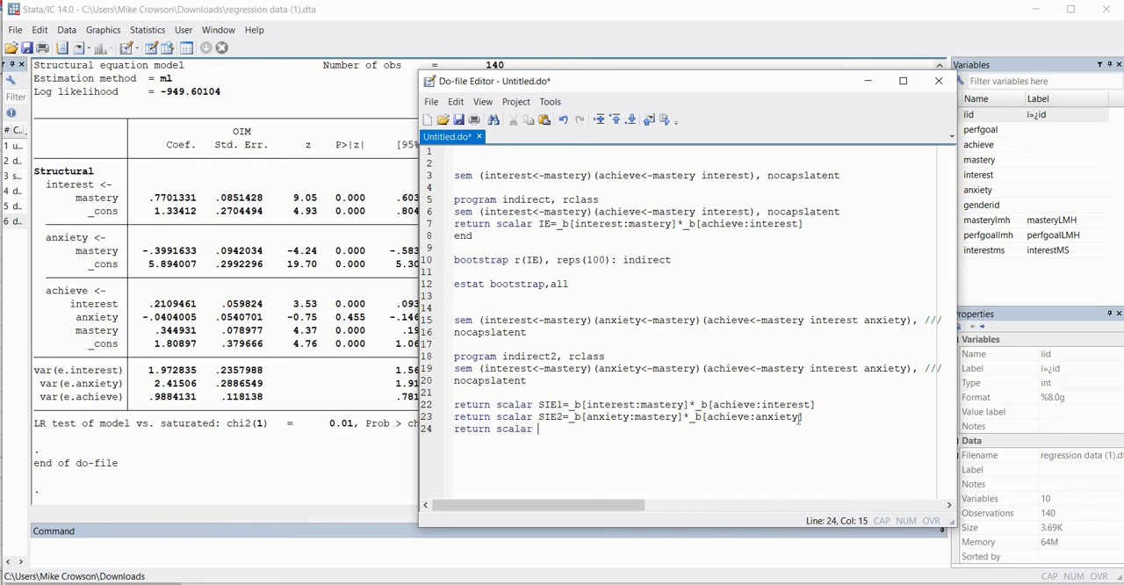
type("TIE=")
left_click_drag(814, 404, 578, 406)
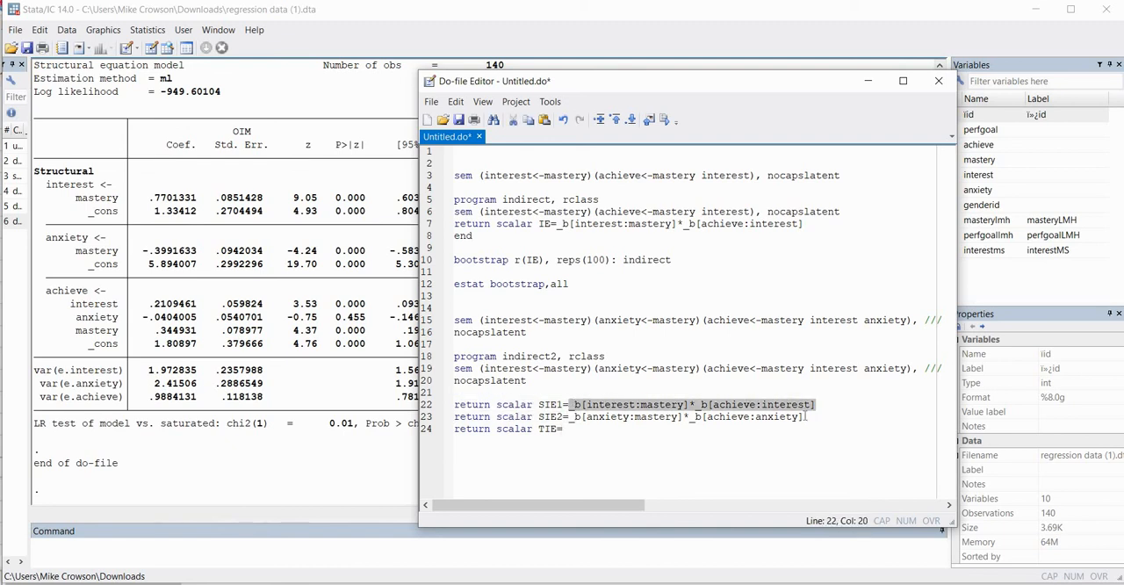
left_click_drag(802, 416, 572, 416)
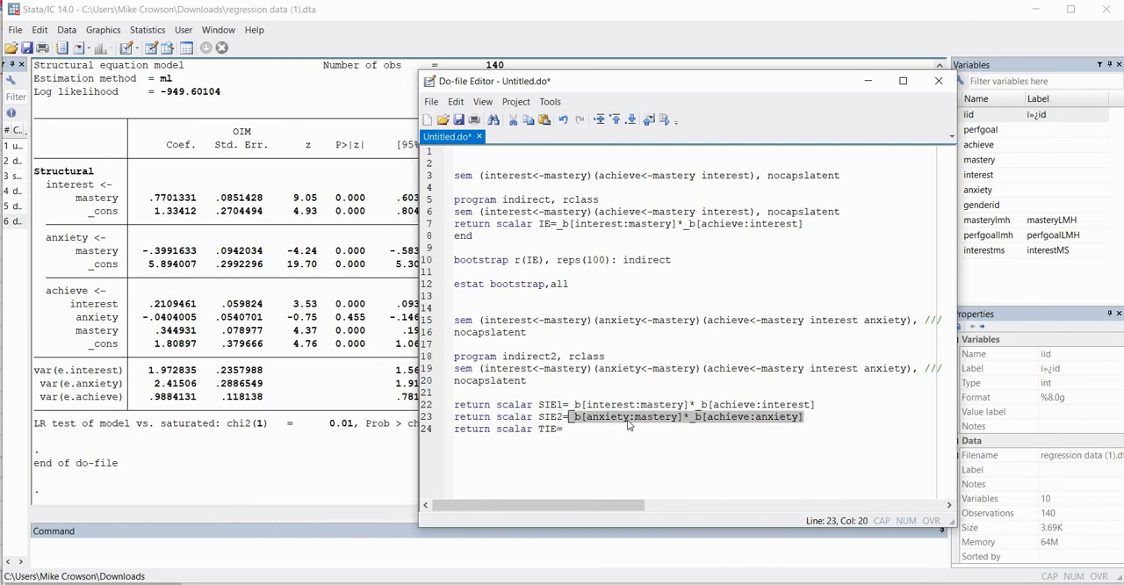
left_click_drag(815, 404, 573, 405)
key("ctrl+c")
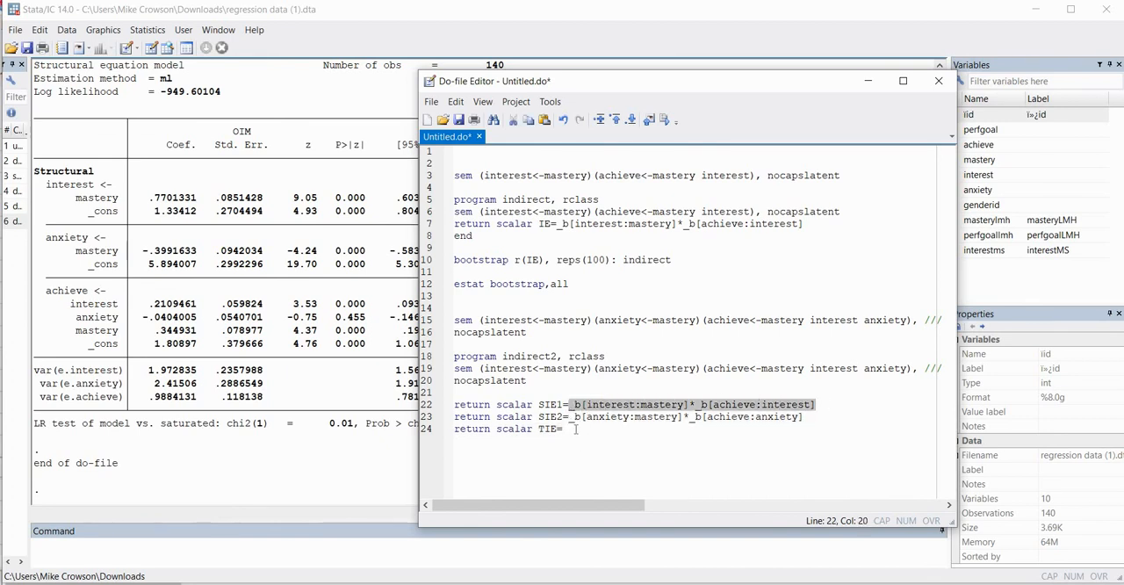
left_click(579, 430)
key("ctrl+v")
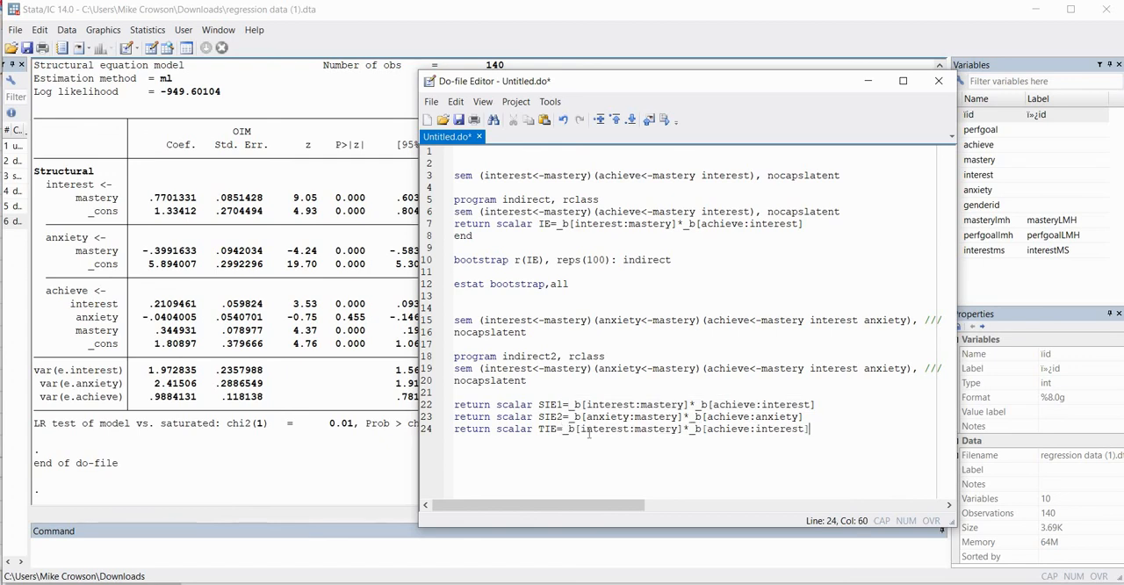
Continue the TIE expression with "+ ///" and the SIE2 coefficient product on line 25, and close the program with "end"
type("+ ///")
key("Return")
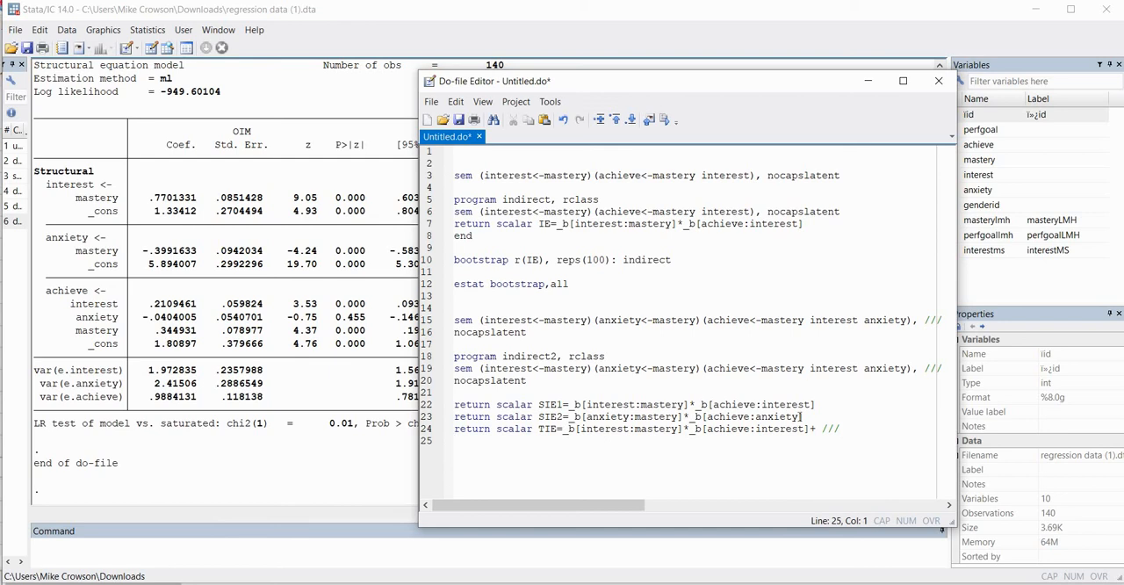
left_click_drag(802, 416, 571, 416)
key("ctrl+c")
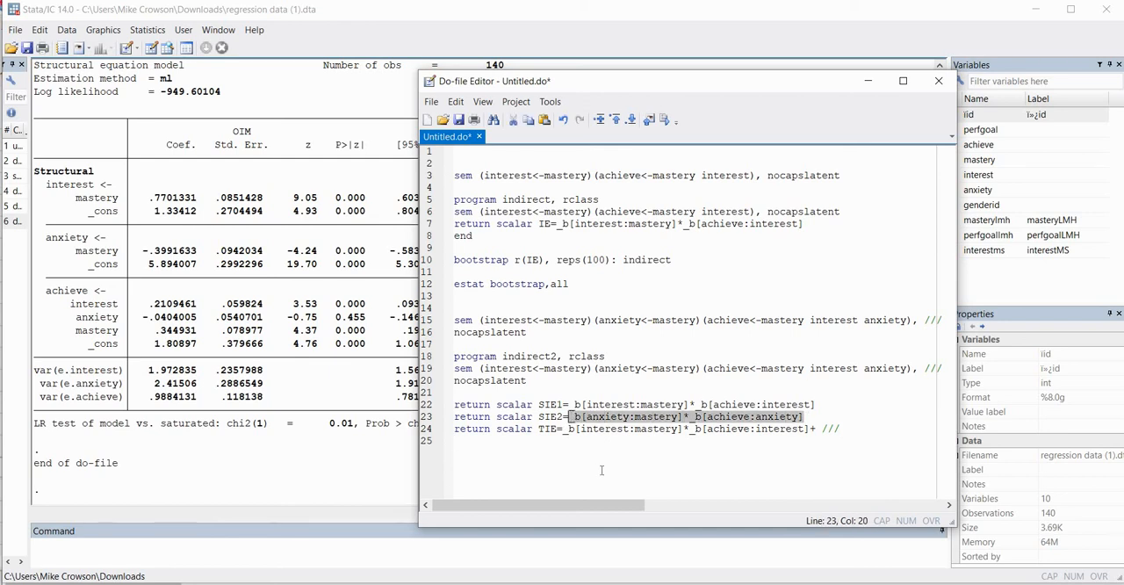
left_click(500, 443)
key("ctrl+v")
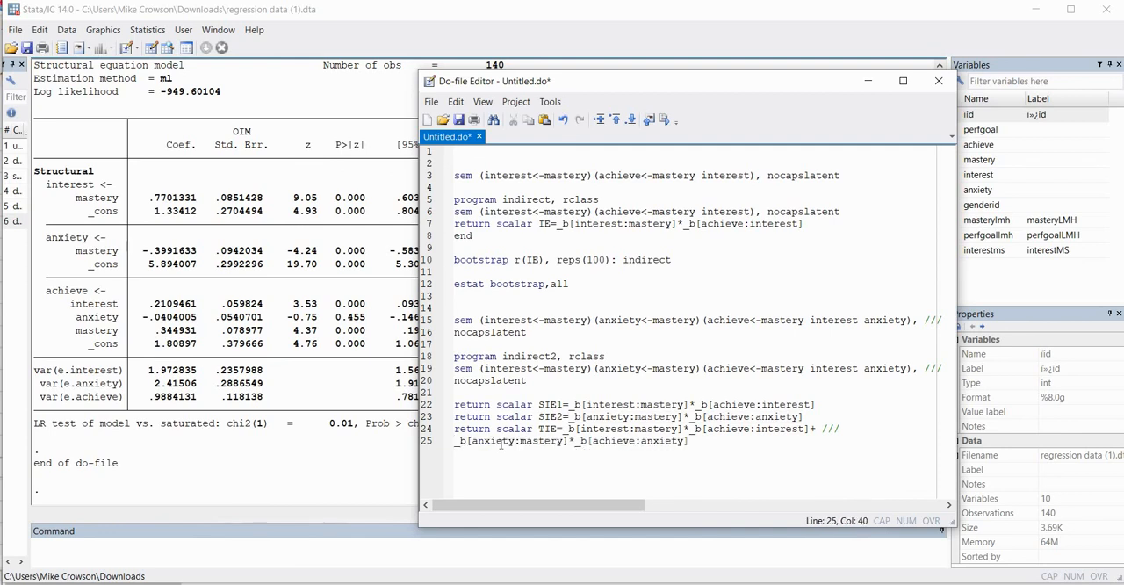
key("Return")
type("end")
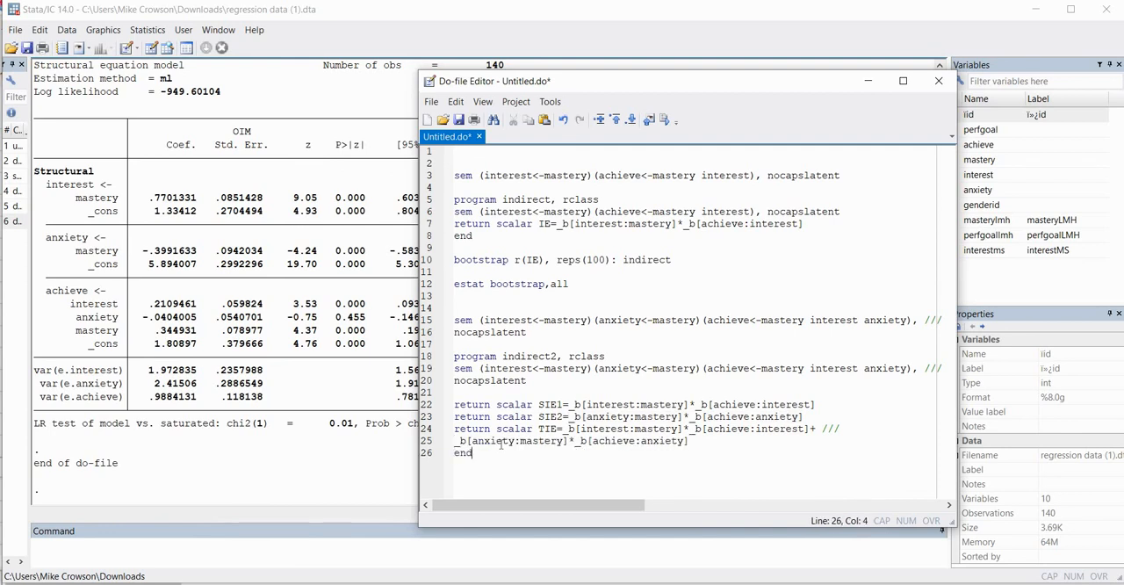
Begin a bootstrap command on line 28 that requests r(SIE1), r(SIE2) and r(TIE)
key("Return")
key("Return")
type("bootstrap")
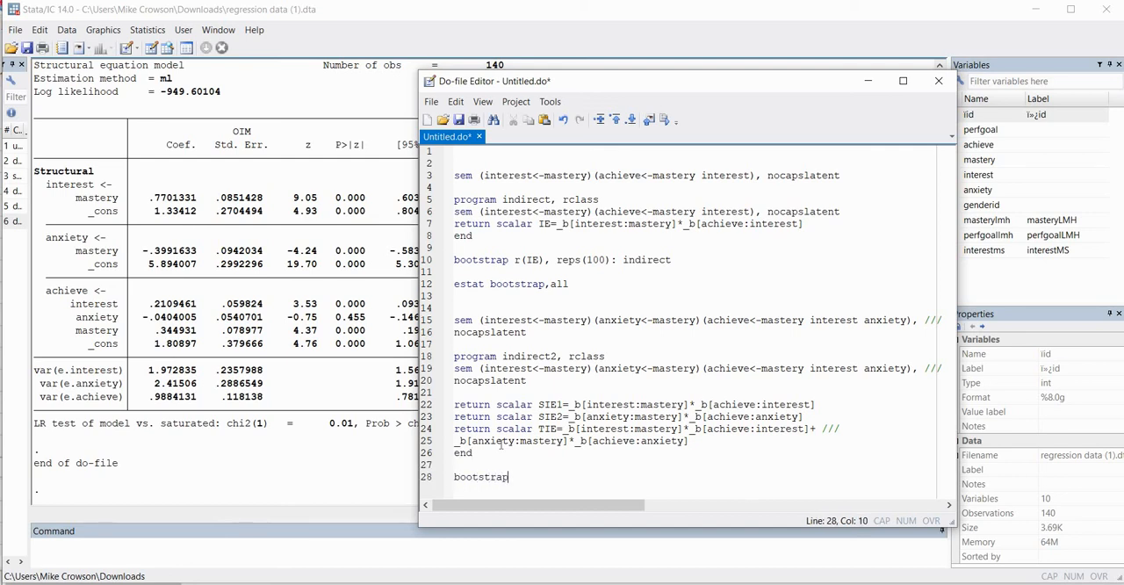
type(" r(SIE1) r(SIE2) r(TIE)")
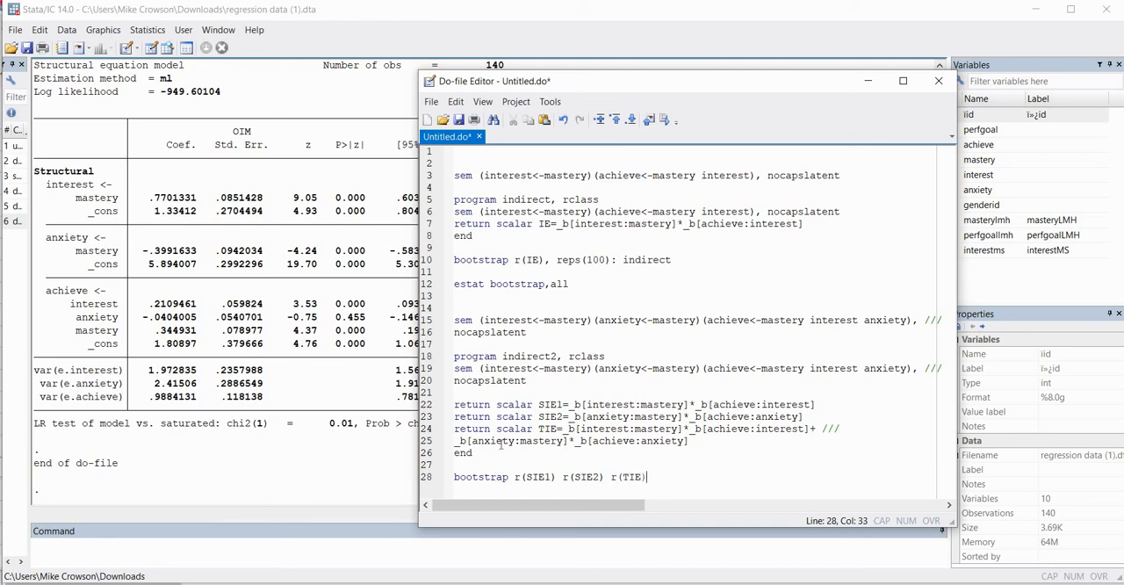
type(", reps(100):")
Complete the bootstrap command with ", reps(100): indirect2"
left_click_drag(502, 356, 559, 356)
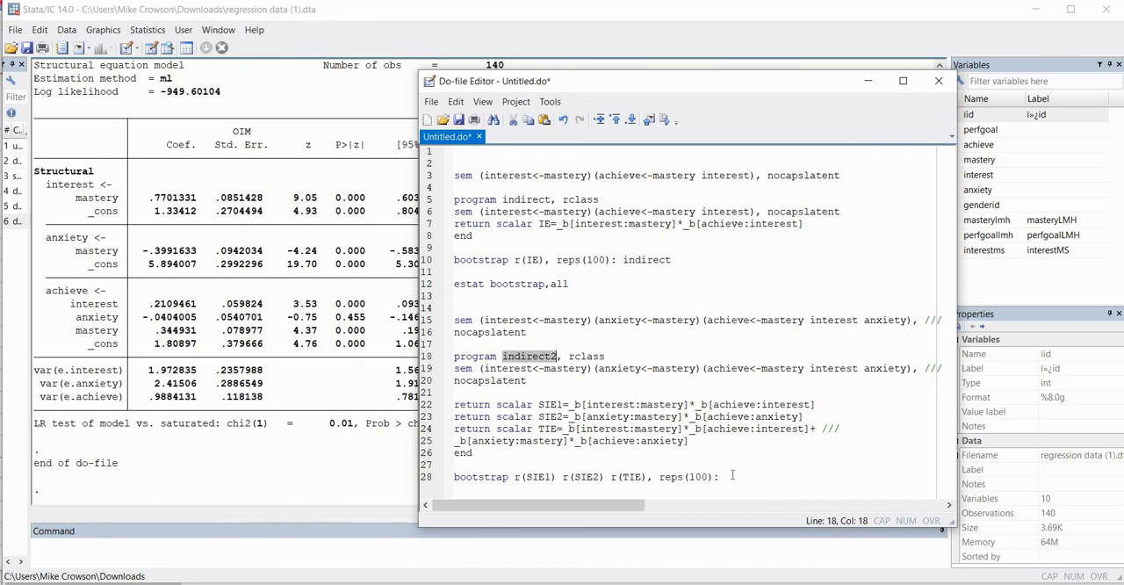
left_click(732, 475)
type("indirect2")
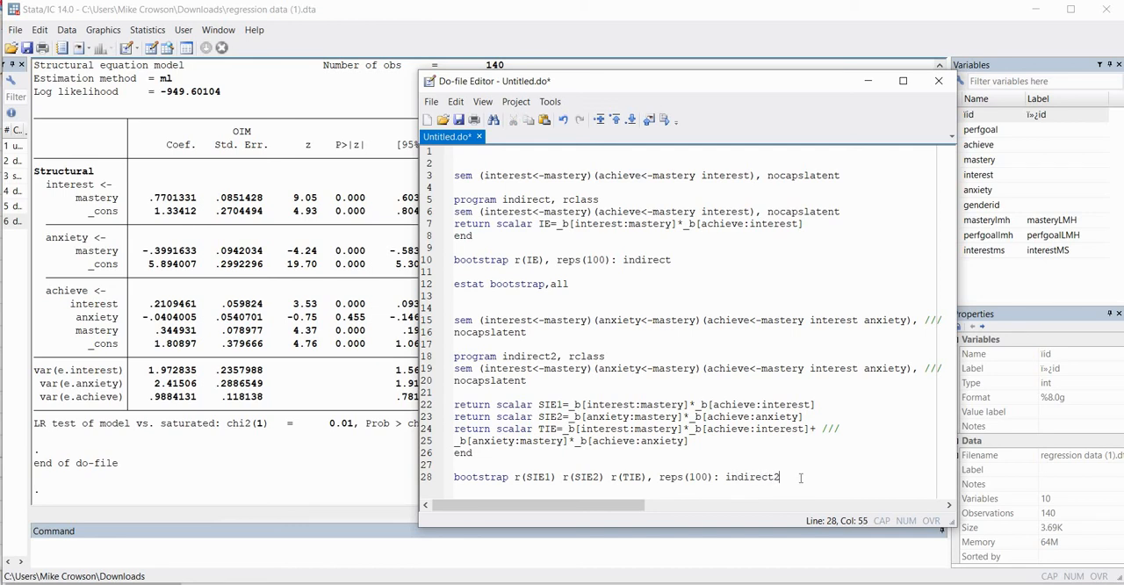
Execute lines 18 to 28 to define the indirect2 program and bootstrap its three indirect effects
key("shift+Up")
key("shift+Up")
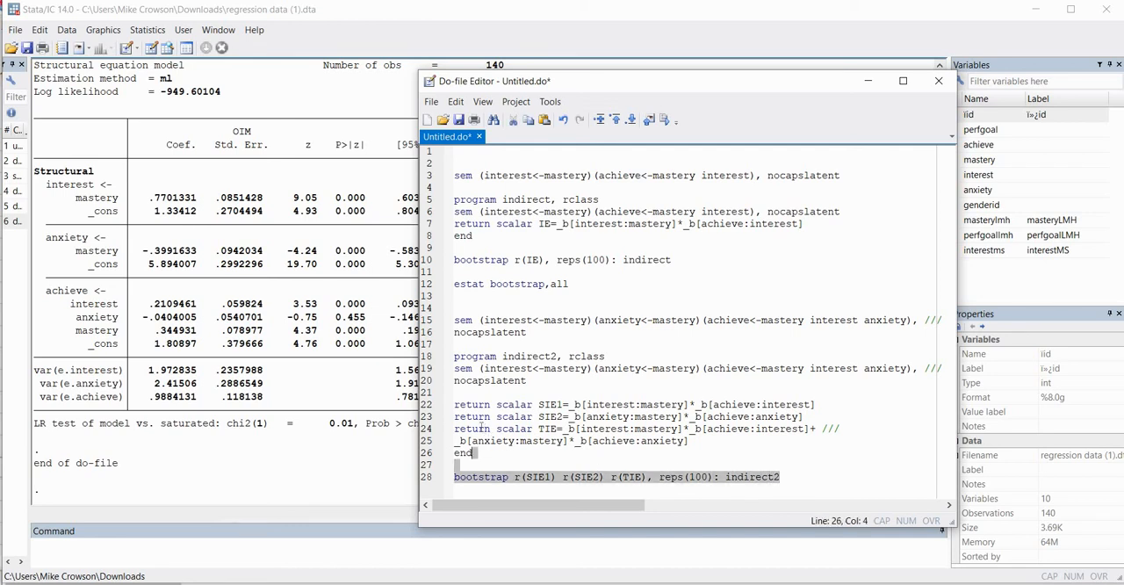
left_click_drag(482, 427, 454, 356)
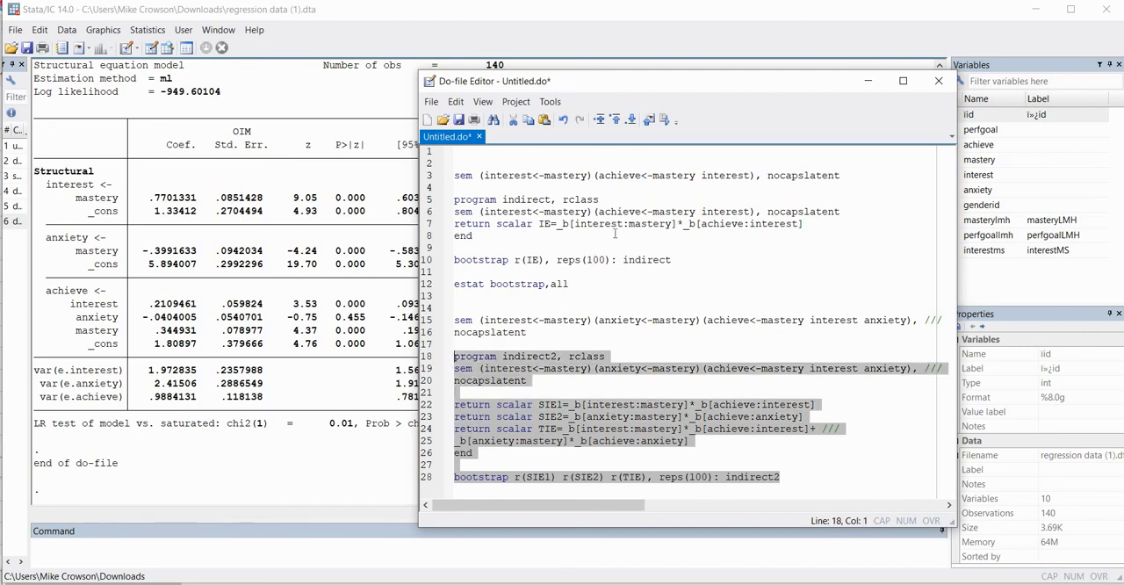
left_click(665, 123)
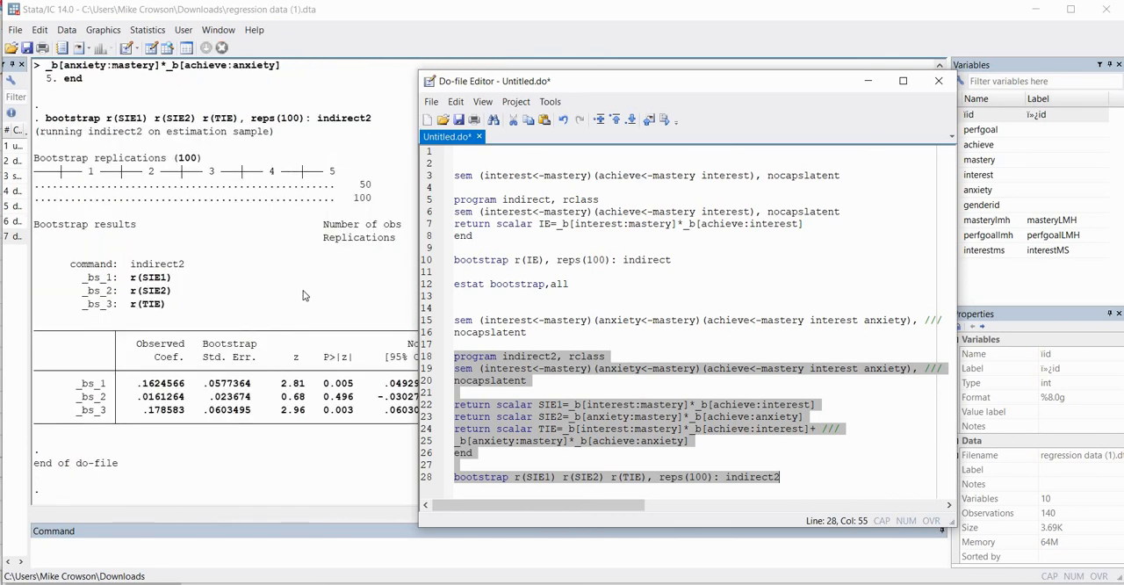
Examine the observed coefficients and normal-based 95% confidence intervals for SIE1, SIE2 and TIE in the bootstrap results
left_click(305, 295)
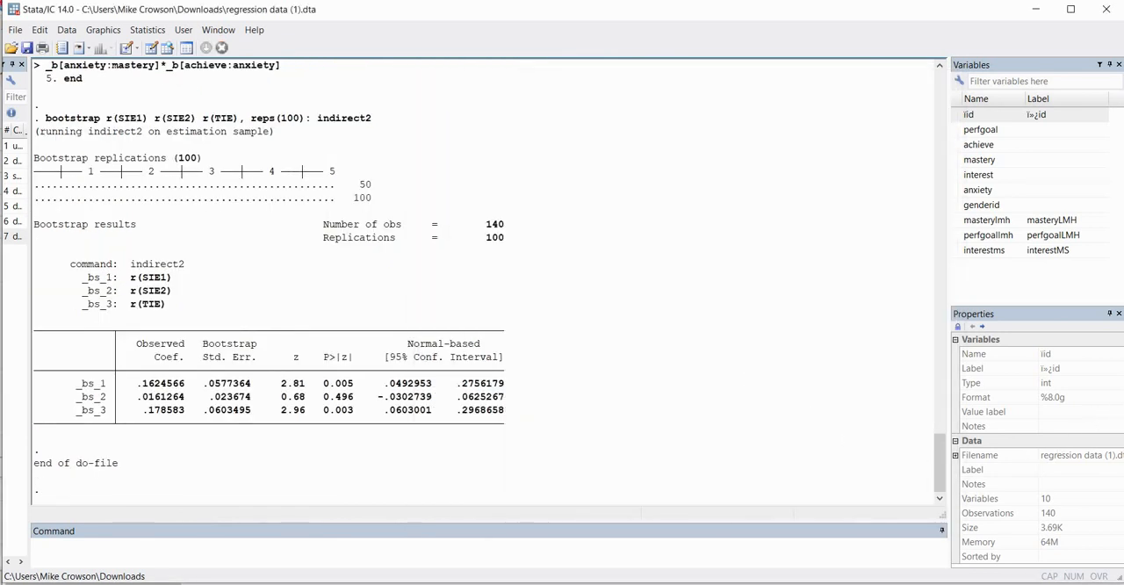
left_click(1092, 404)
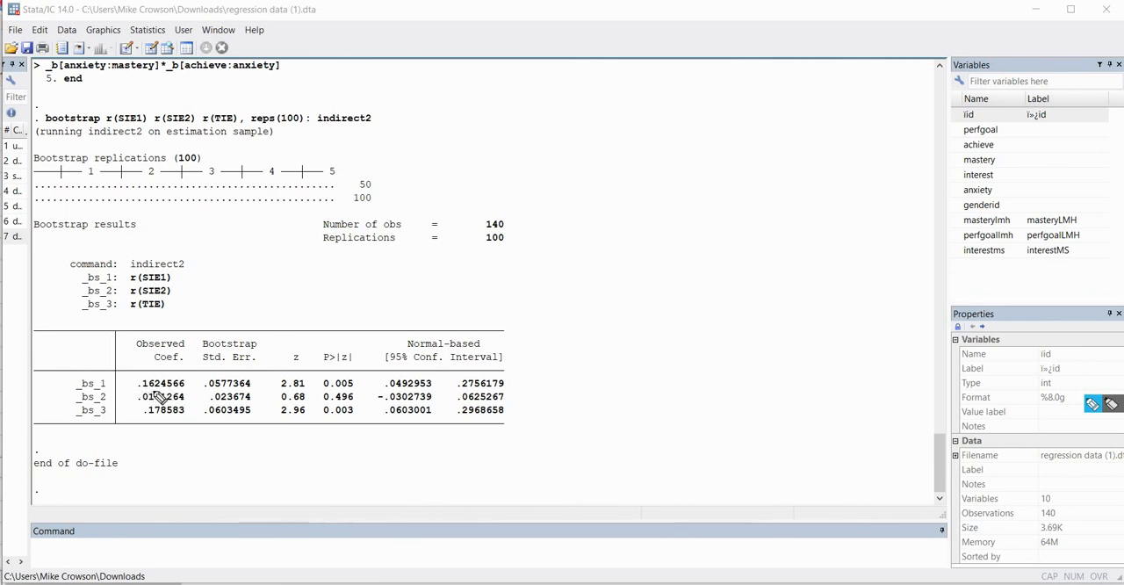
left_click_drag(139, 389, 185, 387)
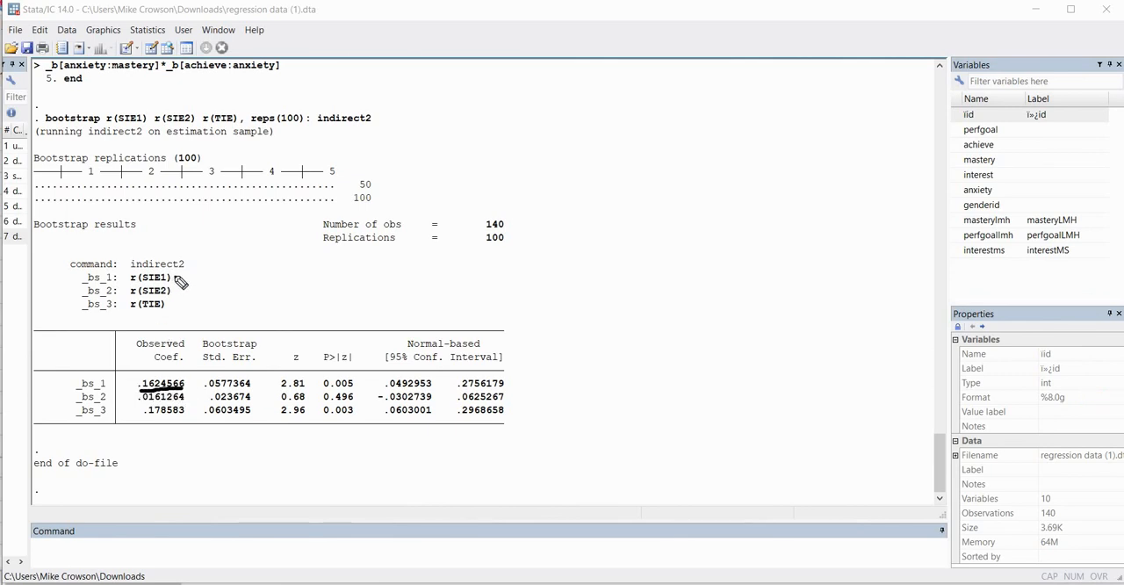
left_click_drag(173, 277, 179, 275)
mouse_move(156, 402)
left_mouse_down()
mouse_move(184, 402)
mouse_move(144, 404)
left_mouse_up()
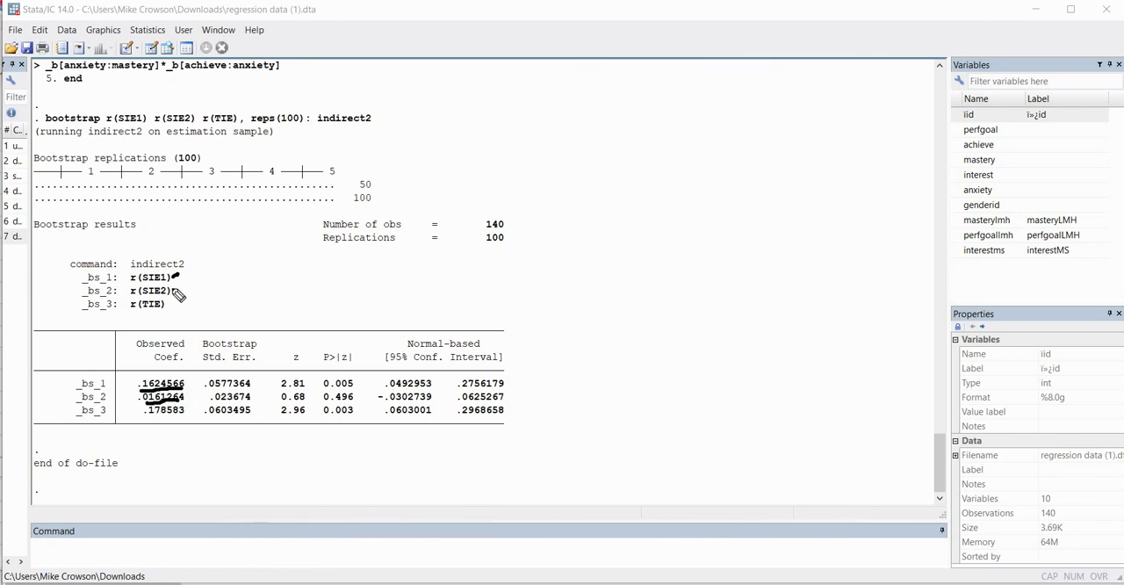
left_click_drag(174, 291, 185, 279)
left_click_drag(155, 420, 184, 419)
left_click_drag(176, 294, 171, 307)
left_click(510, 377)
left_click_drag(510, 378, 529, 365)
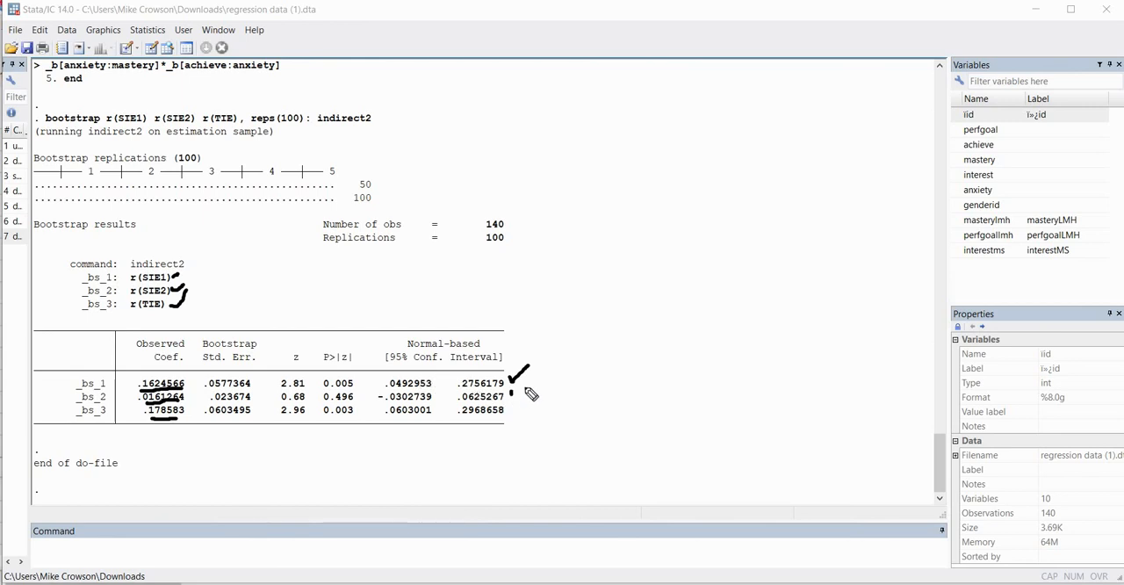
left_click_drag(511, 390, 525, 387)
left_click_drag(511, 408, 527, 404)
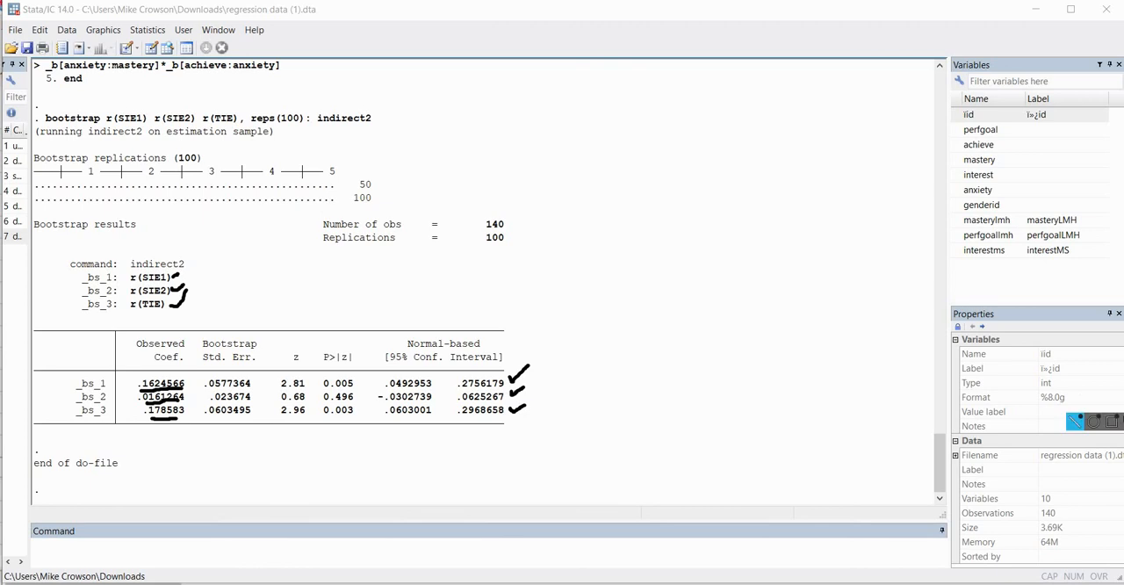
left_click(1122, 488)
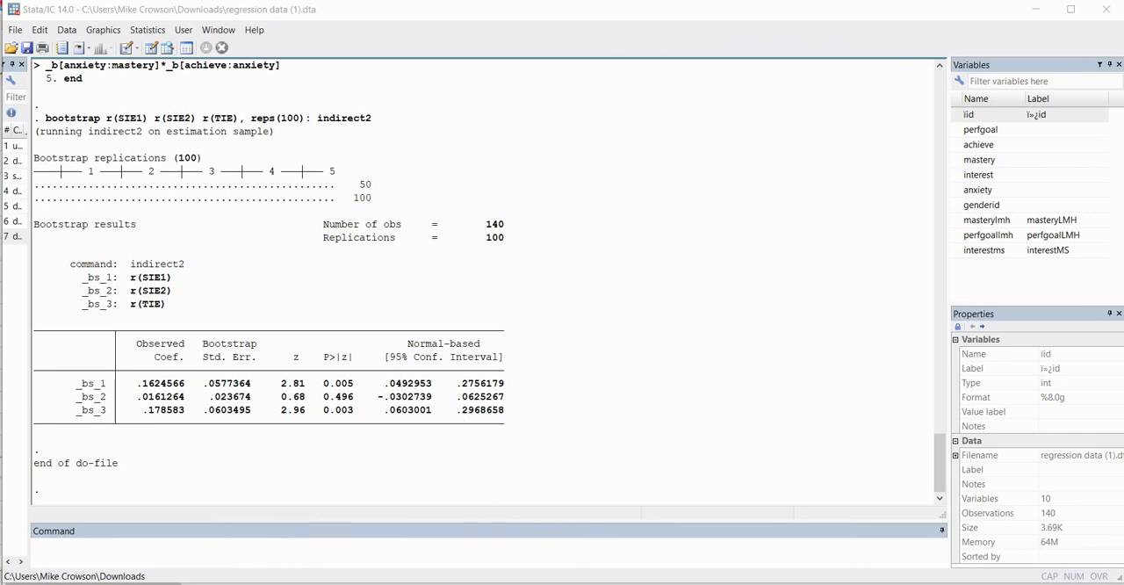
Return to the do-file and add "estat bootstrap,all" on line 30 below the indirect2 bootstrap command
key("alt+Tab")
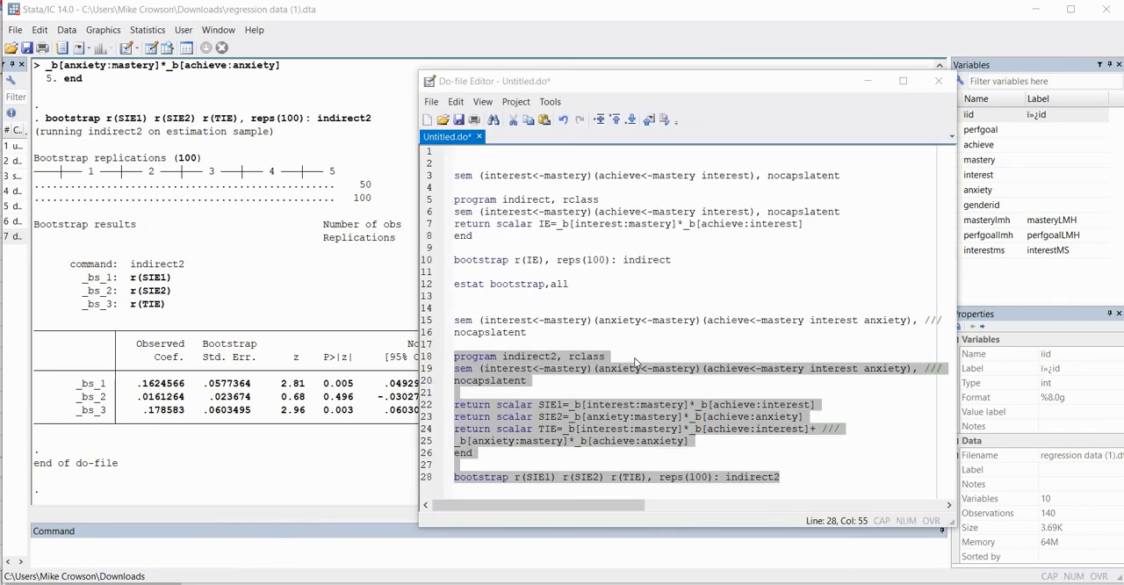
left_click(784, 468)
left_click(788, 476)
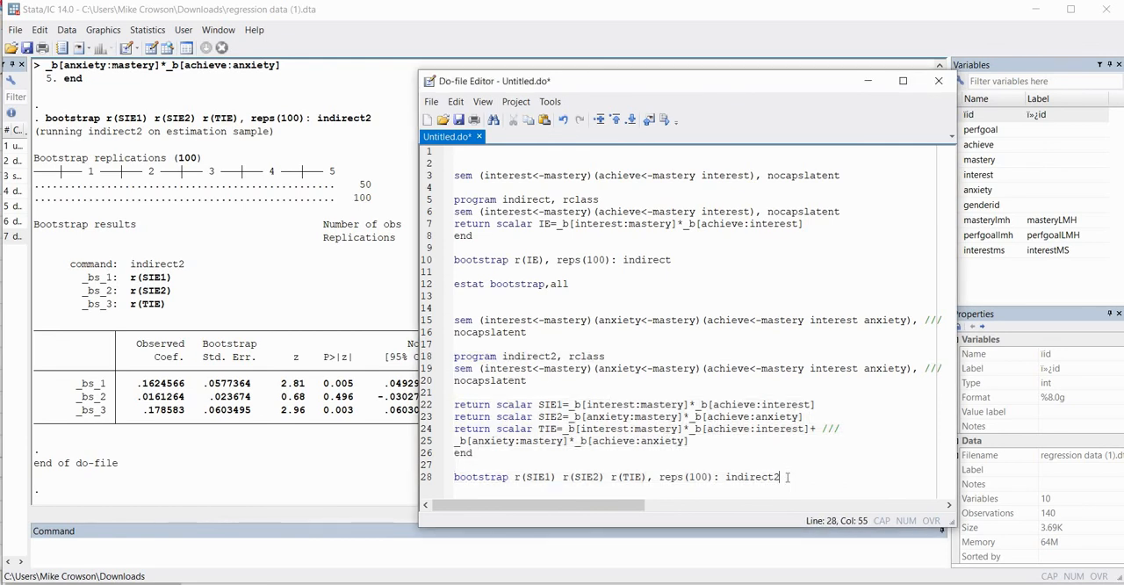
key("Return")
key("Return")
type("estat ")
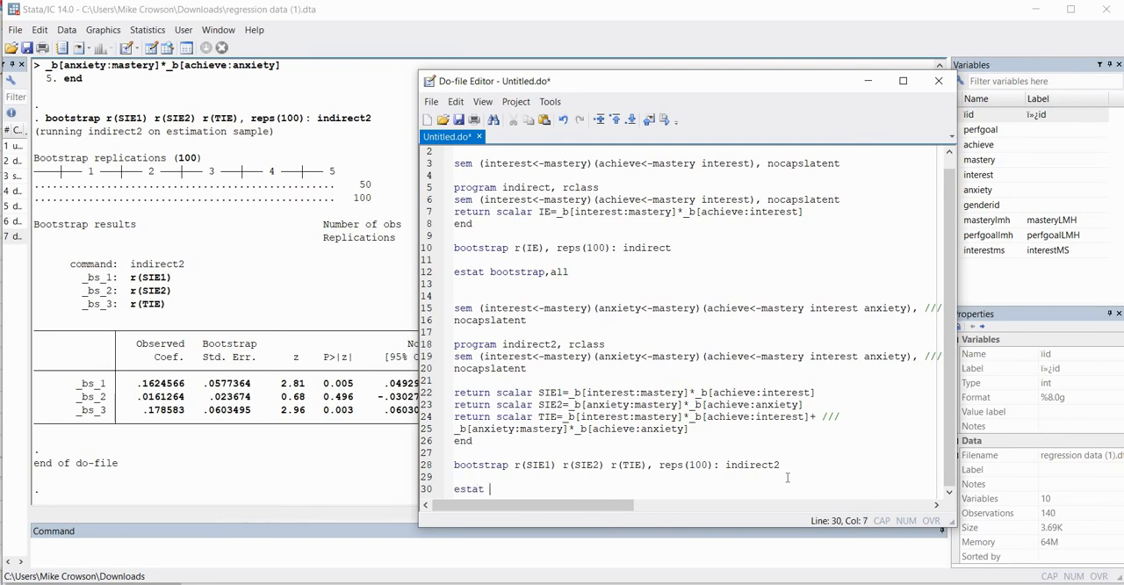
type("bootstrap,")
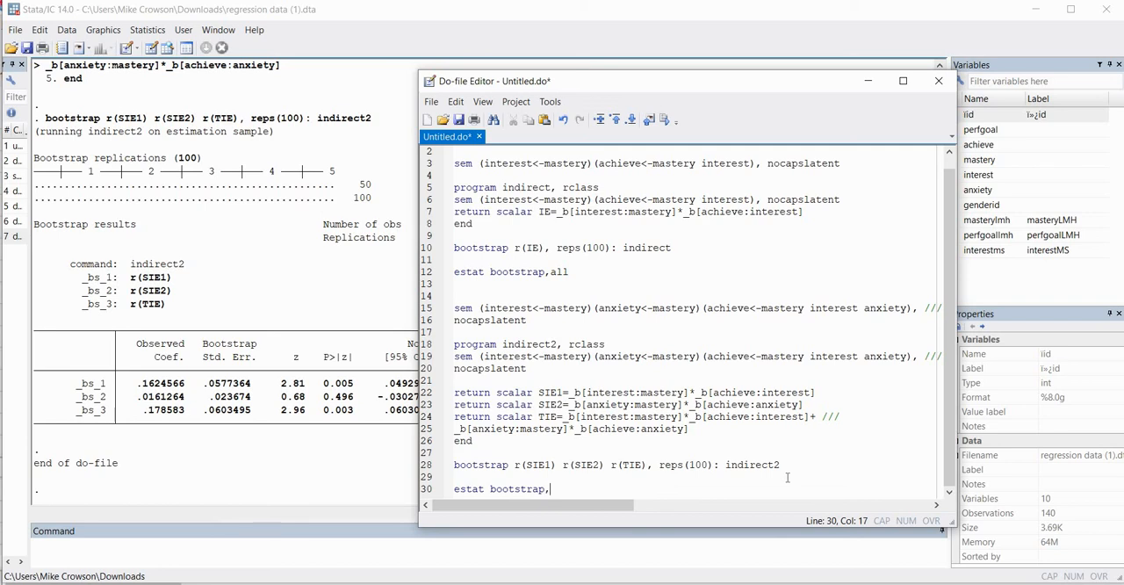
type("all")
Execute the estat bootstrap command on line 30 and bring its confidence interval output into view
left_click_drag(575, 489, 502, 489)
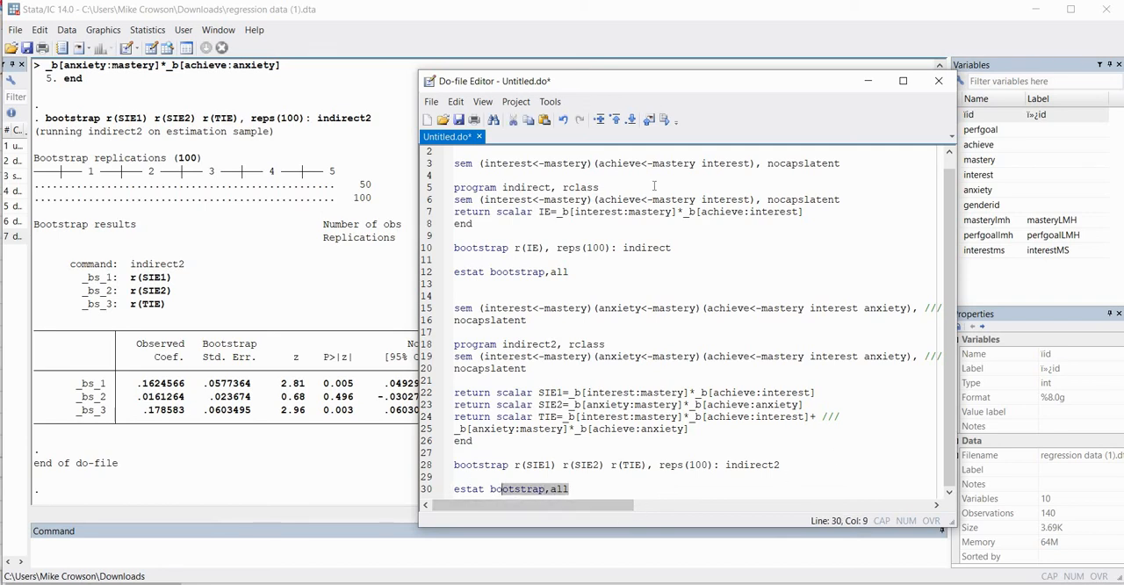
left_click(664, 119)
left_click(306, 323)
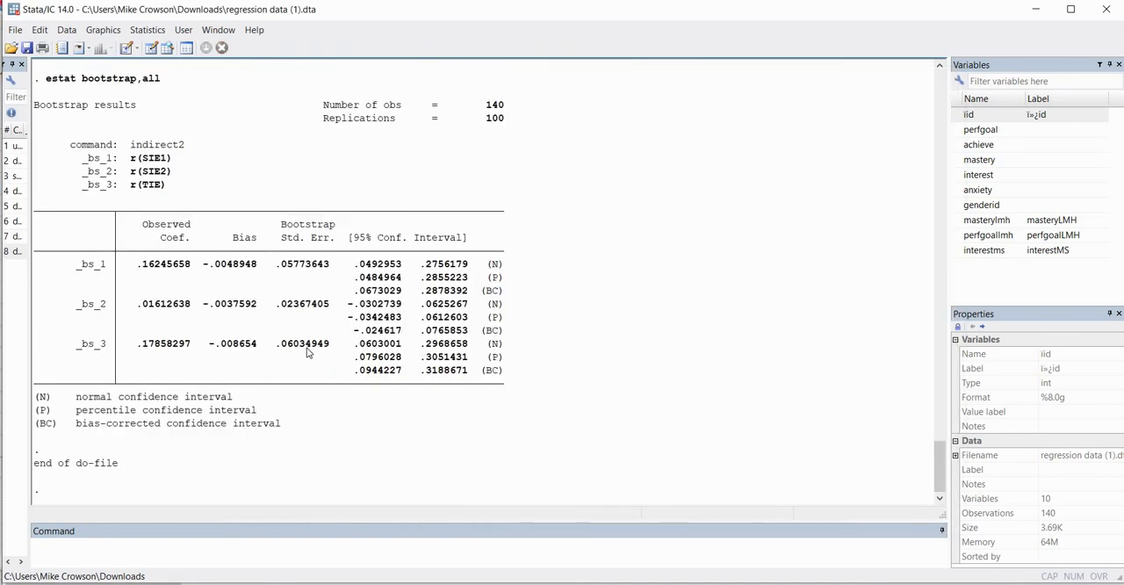